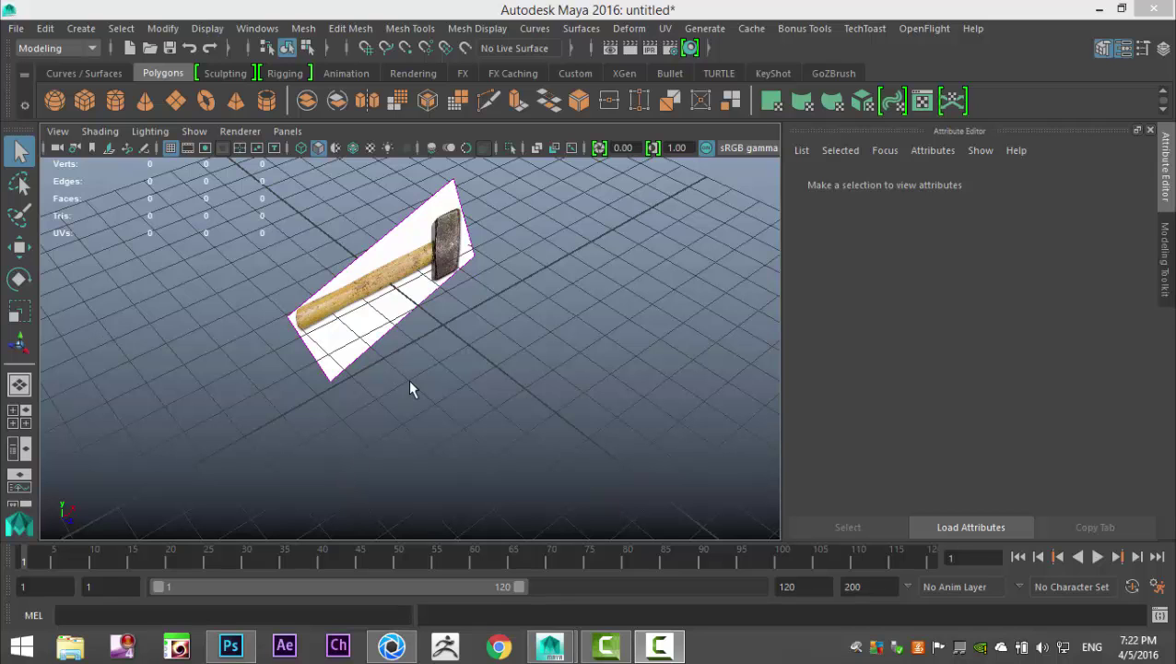
- Add a polygon cube and move it along X to beneath the reference image's hammer head
alt+drag(478, 393, 420, 387)
scroll(422, 395, up, 5)
alt+middle_drag(465, 325, 378, 424)
alt+drag(375, 424, 438, 413)
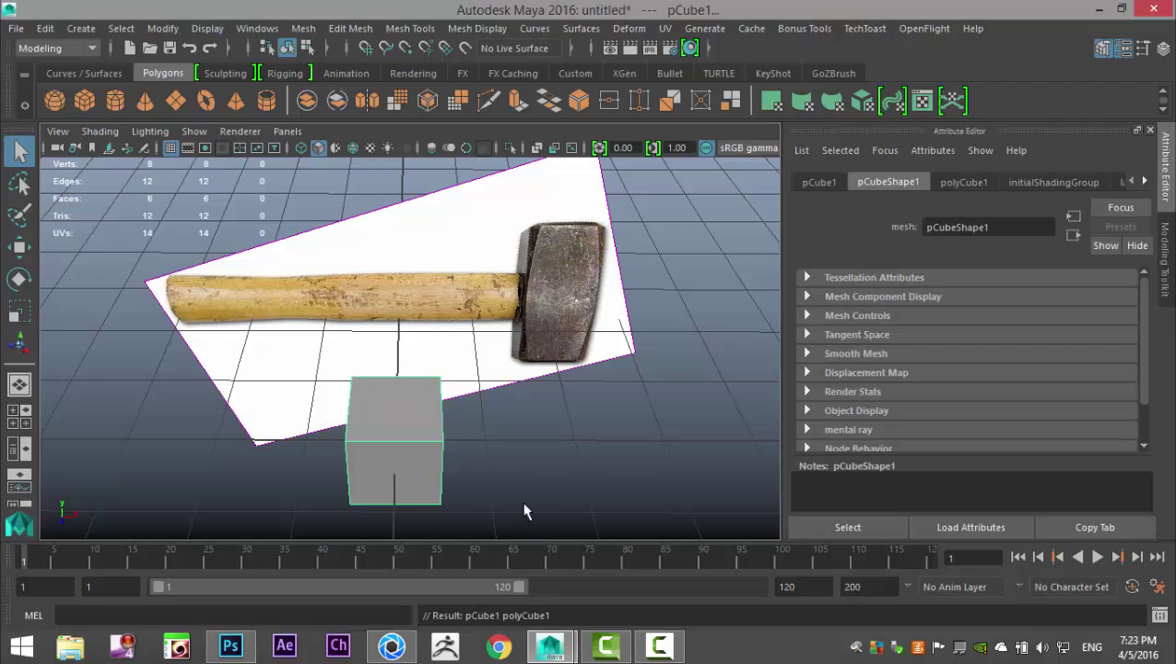
key(w)
drag(481, 442, 660, 470)
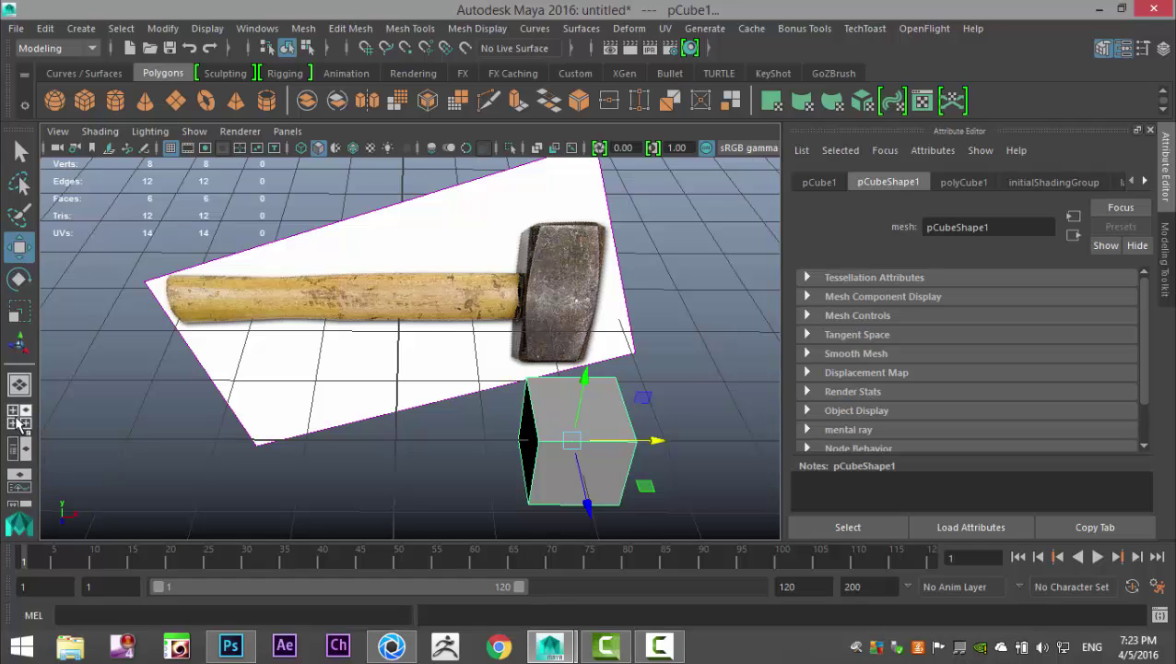
- In the front view, align the cube with the hammer head image and stretch it vertically to match the head's height
click(18, 422)
key(space)
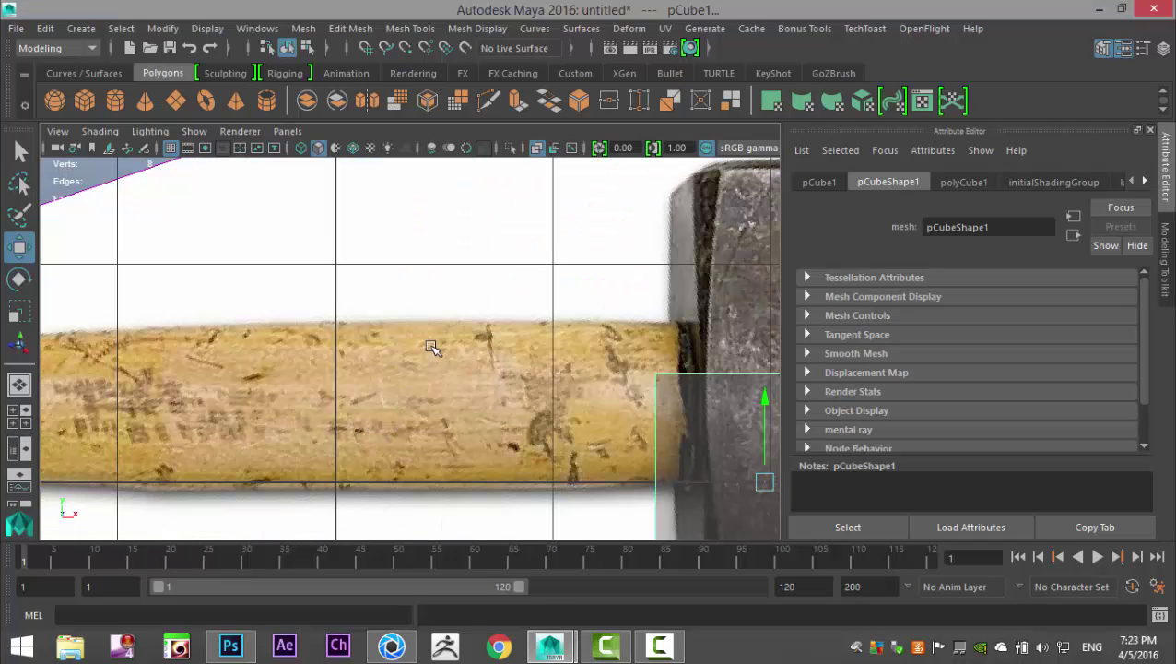
scroll(432, 348, down, 10)
scroll(440, 406, up, 4)
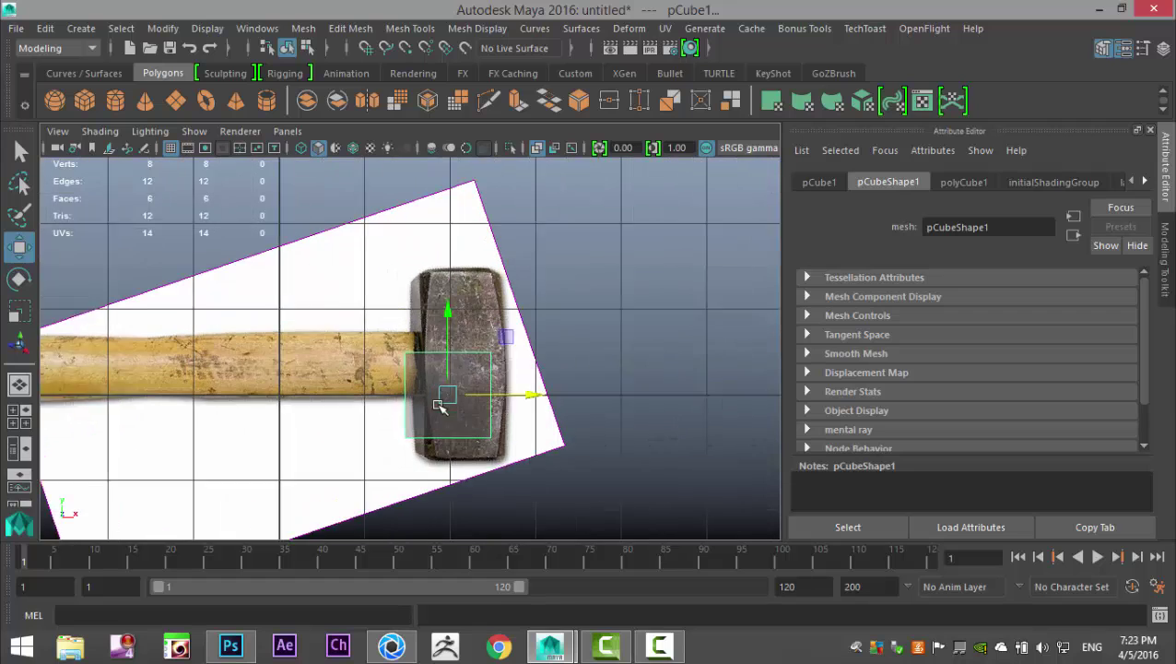
scroll(441, 407, up, 2)
drag(451, 318, 451, 282)
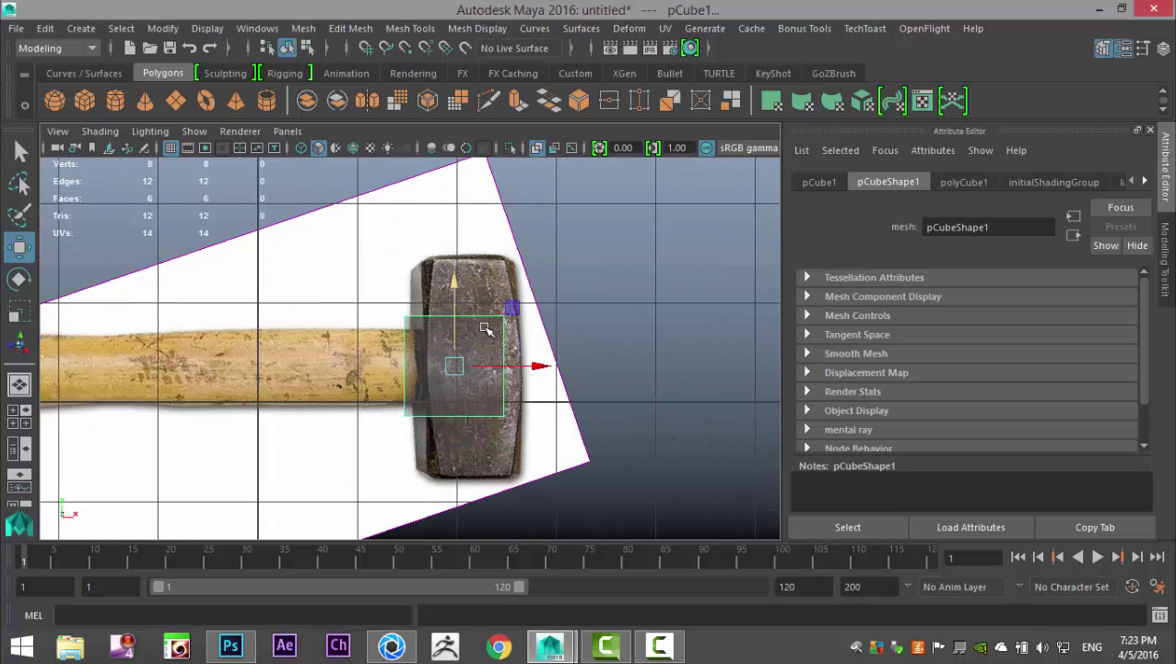
drag(539, 366, 558, 369)
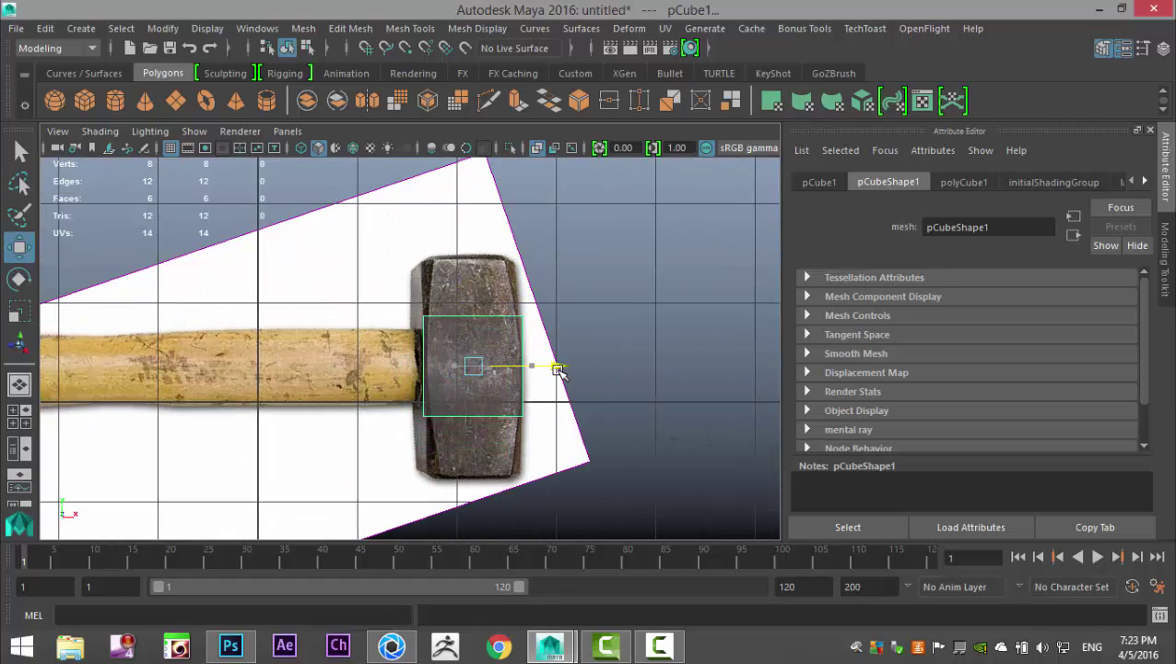
key(r)
drag(473, 287, 482, 210)
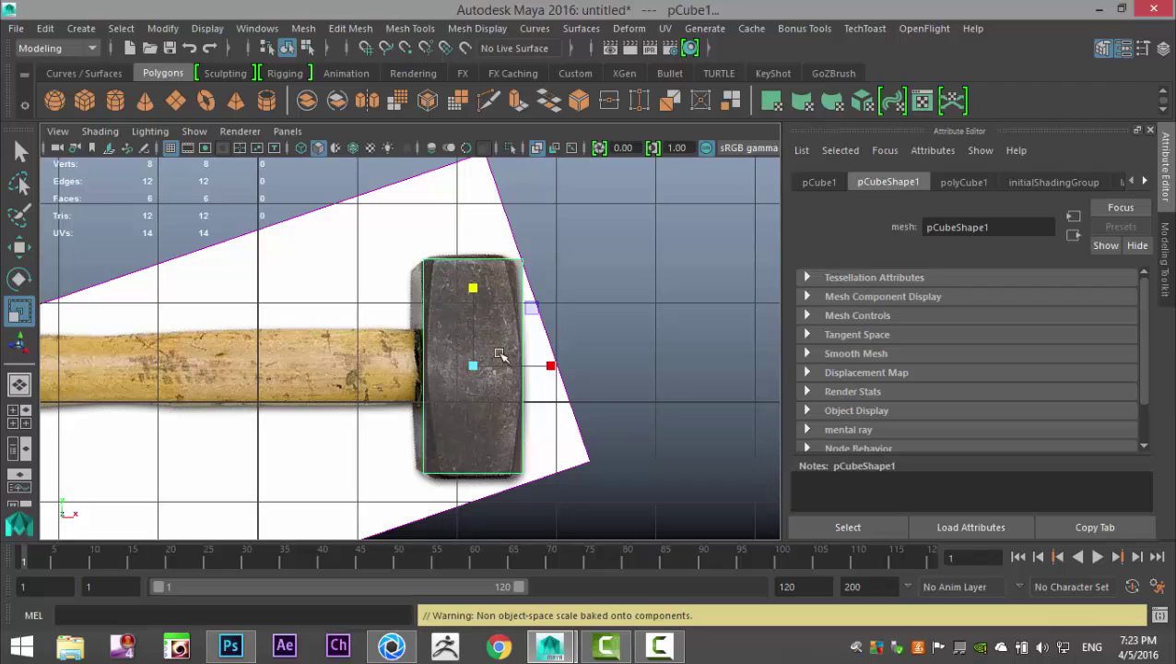
- Insert one horizontal edge loop through the middle of the head block, using the Multiple edge loops option
click(411, 28)
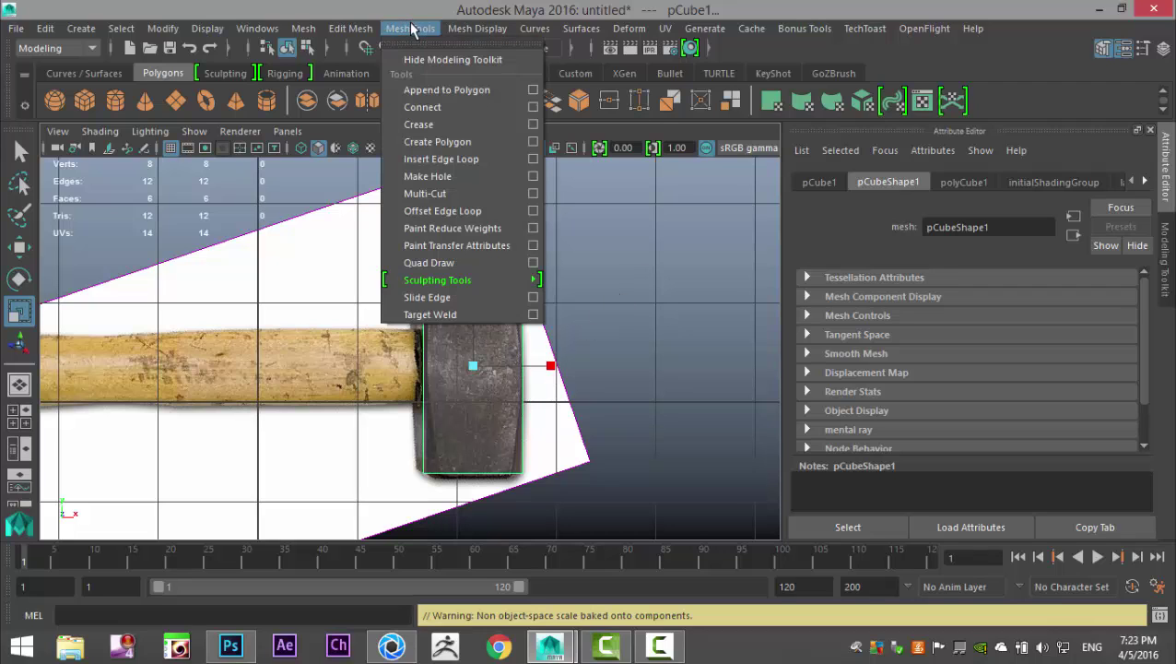
click(534, 159)
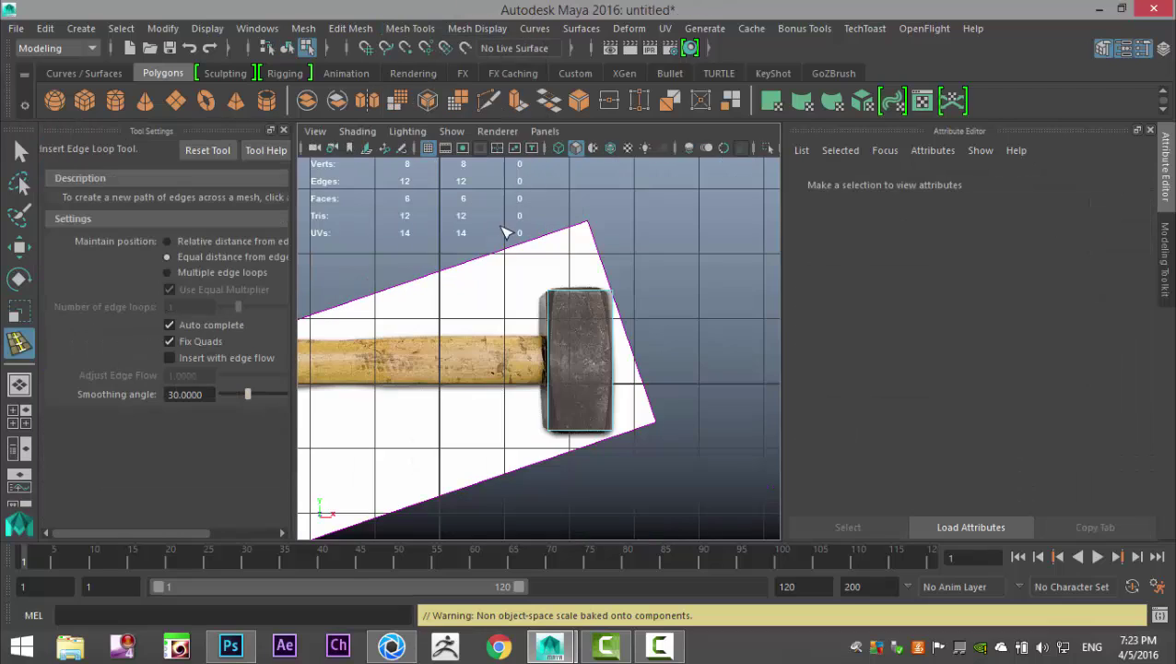
click(167, 272)
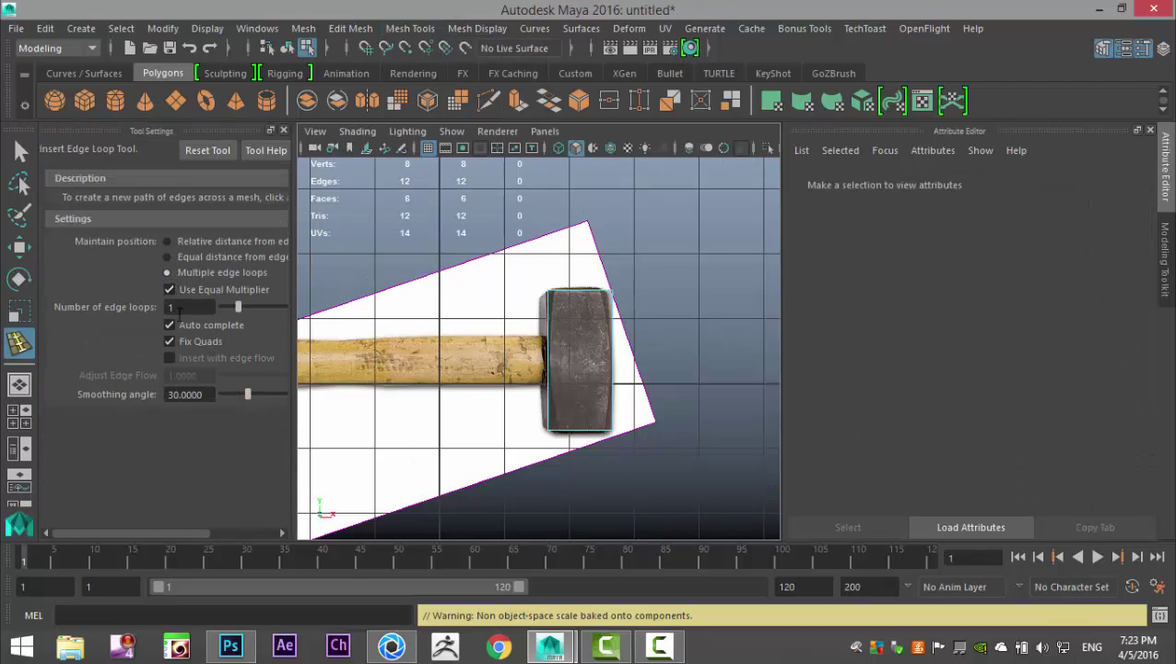
click(554, 367)
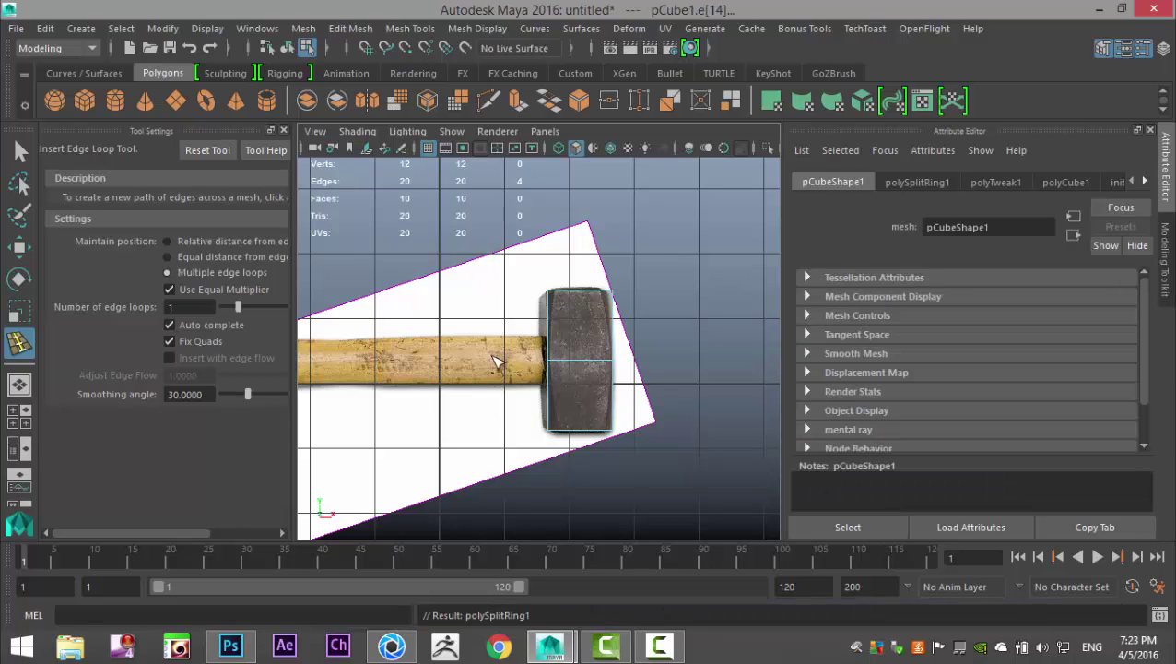
click(284, 130)
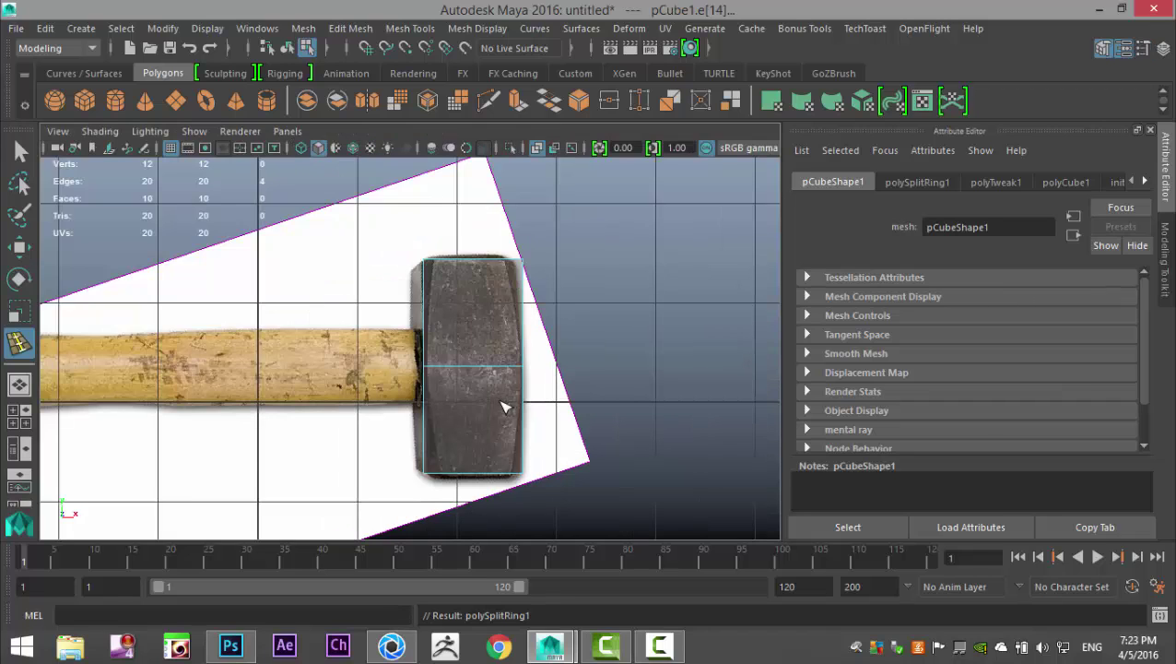
key(q)
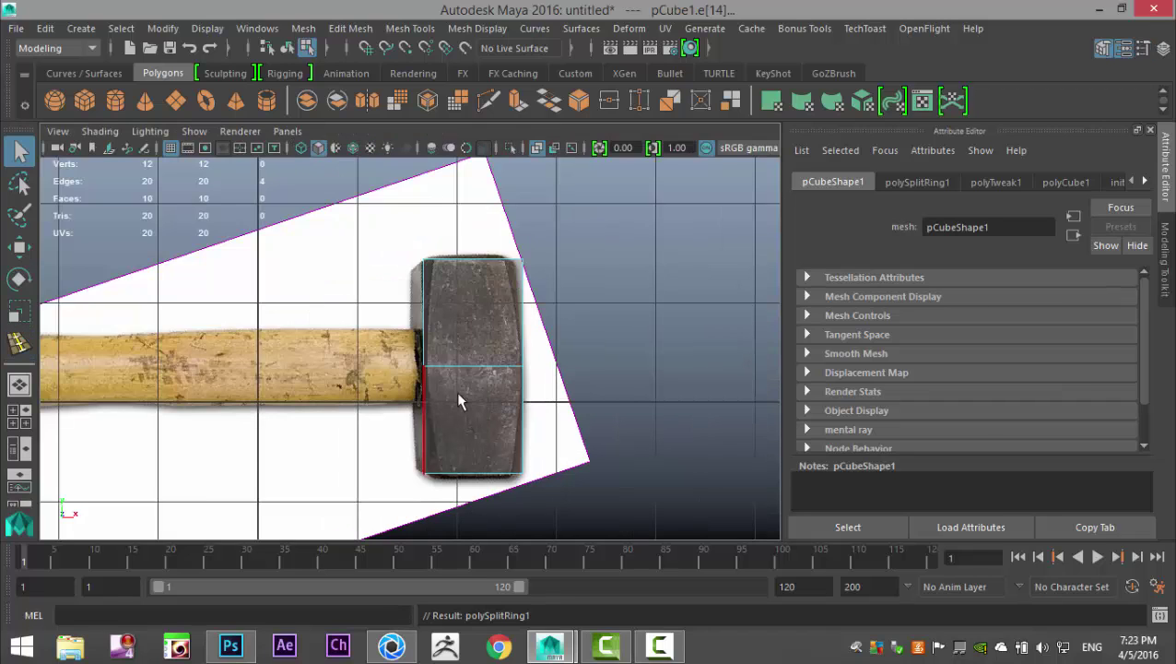
- Bevel the head block's four vertical corner edges with a fraction of 0.2
right_drag(450, 296, 462, 110)
drag(387, 309, 608, 320)
drag(358, 408, 619, 437)
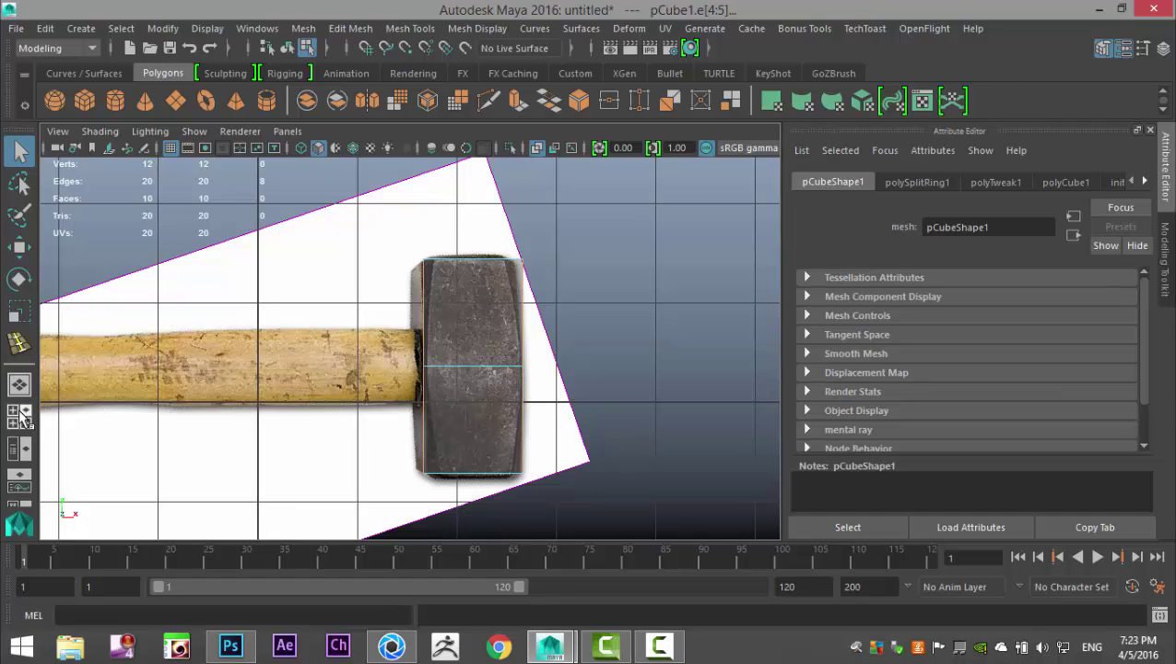
click(21, 415)
key(space)
alt+middle_drag(613, 341, 476, 314)
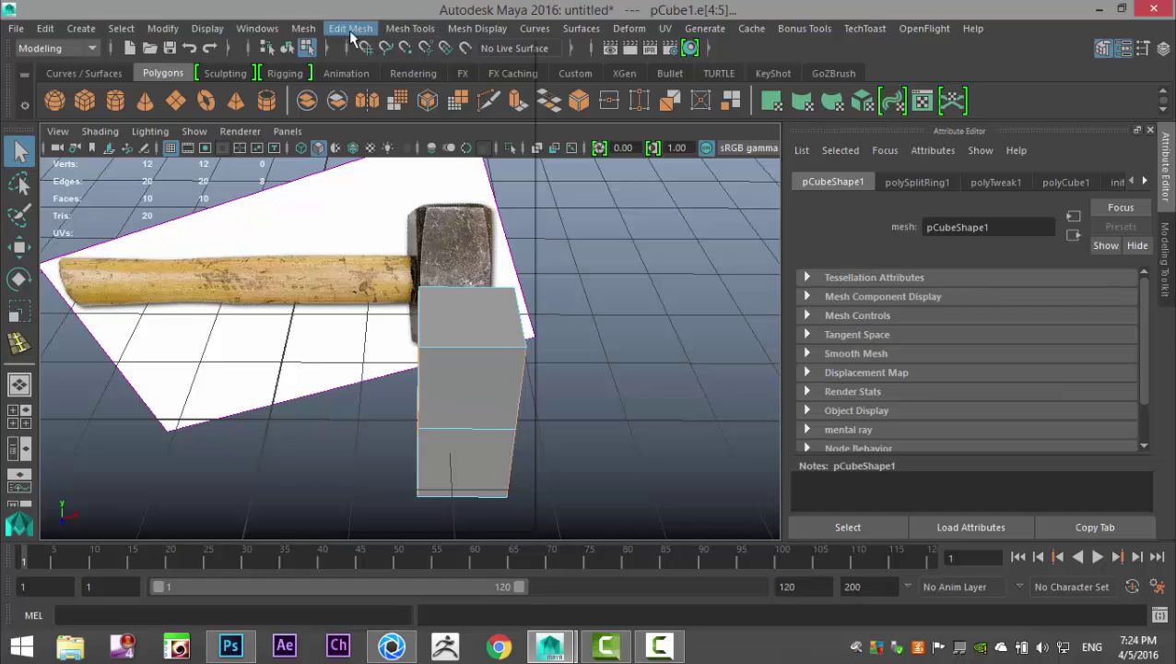
click(351, 28)
click(387, 91)
alt+drag(553, 304, 635, 381)
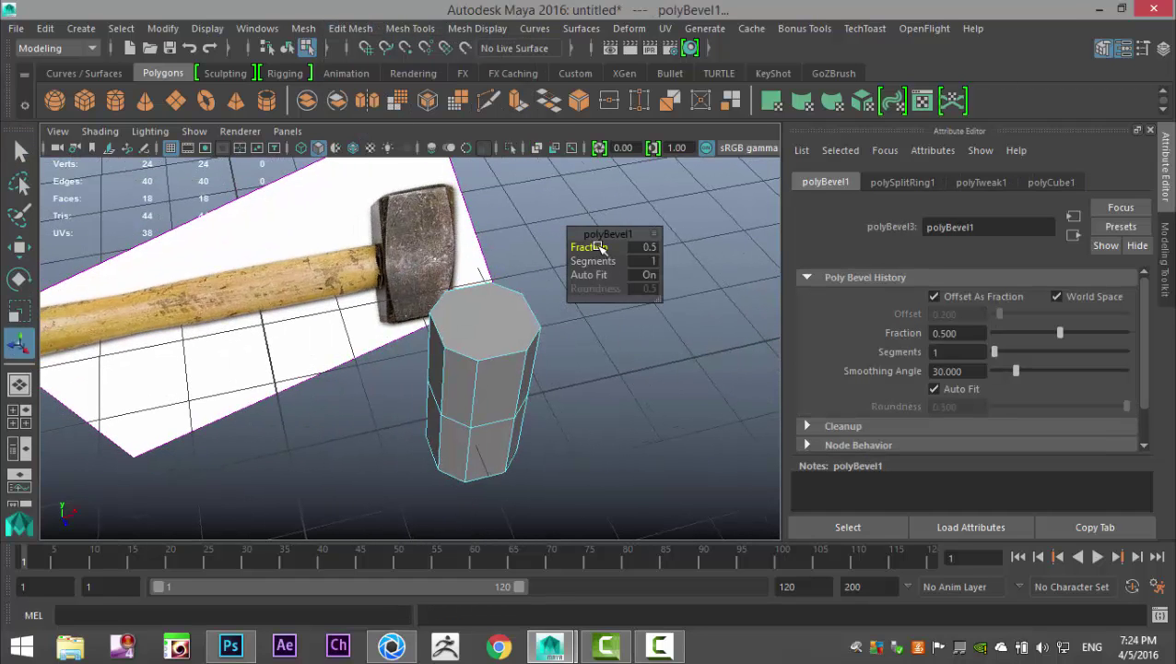
drag(601, 249, 600, 249)
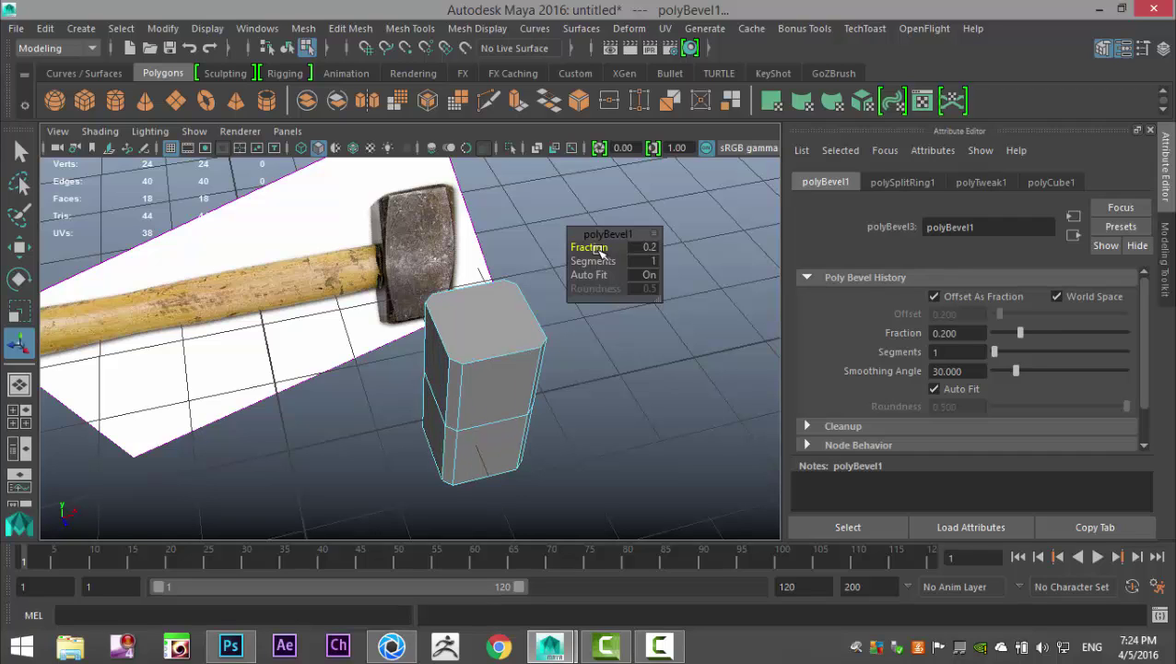
- Scale the middle ring of vertices slightly outward so the head block bulges at its centre
alt+drag(640, 378, 587, 380)
right_drag(472, 387, 461, 244)
alt+drag(550, 357, 638, 426)
drag(354, 352, 601, 417)
alt+drag(601, 416, 643, 450)
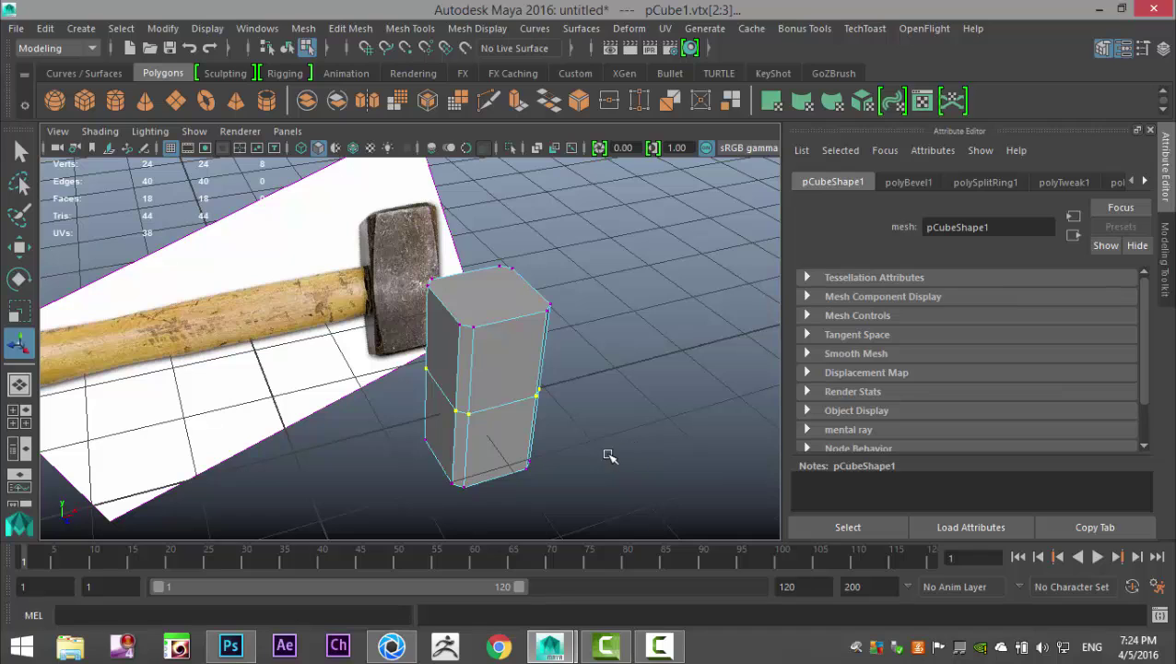
key(r)
drag(487, 381, 490, 383)
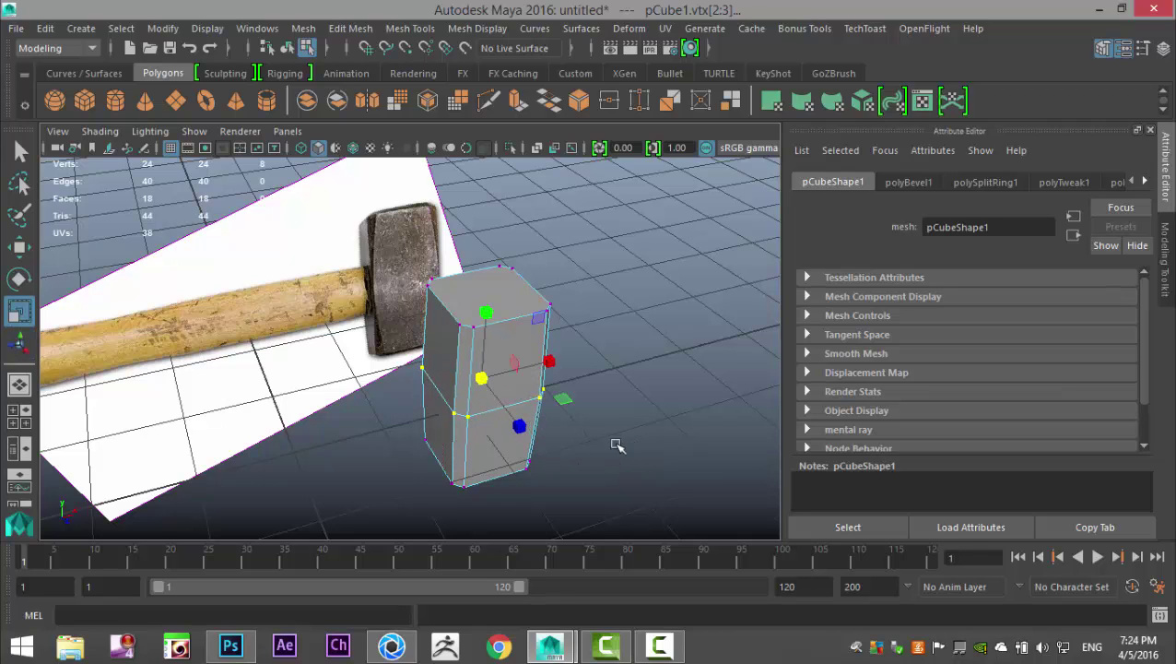
click(624, 445)
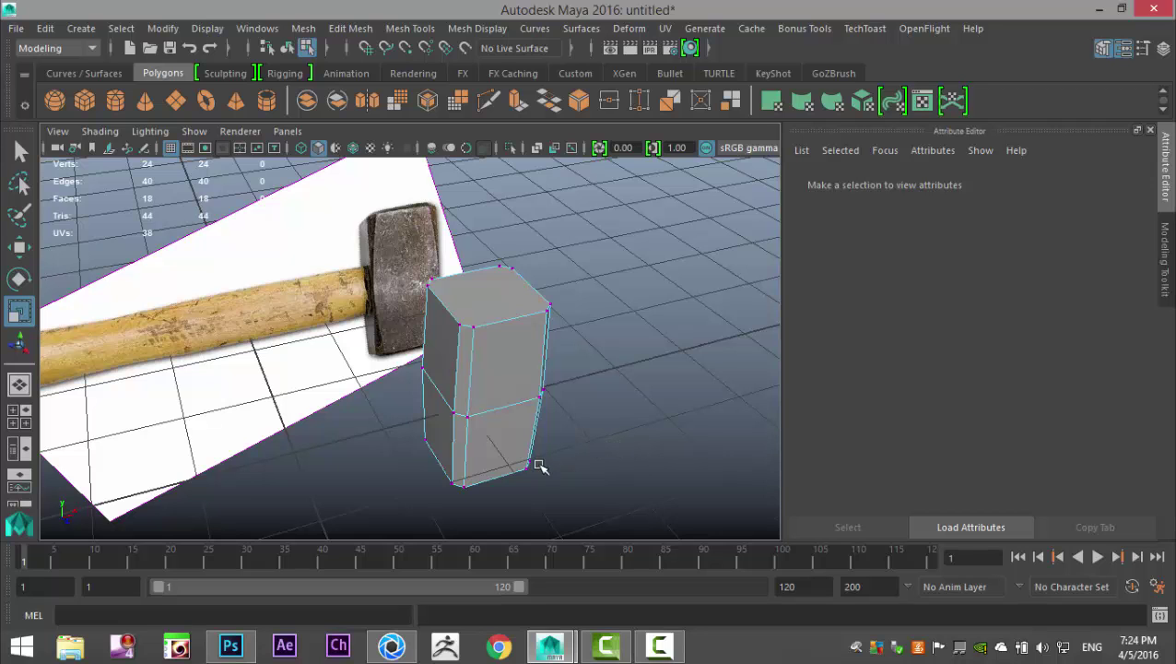
- In the side view, spread the inner middle vertices along Z to narrow the corner bevels at mid-height
click(11, 424)
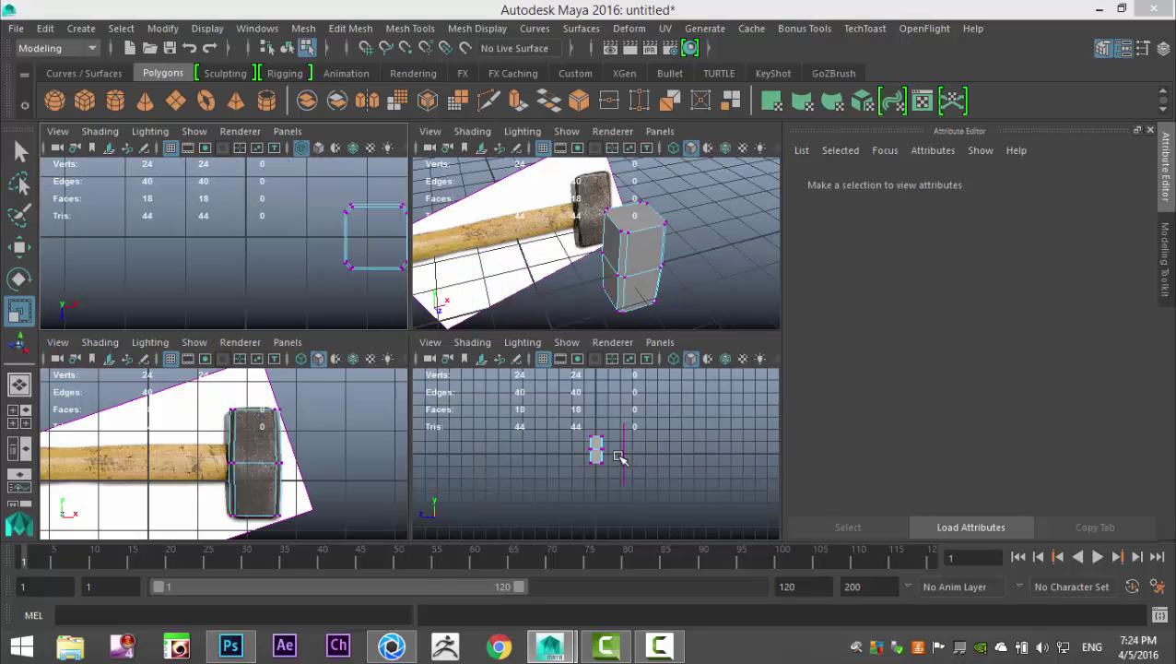
key(space)
scroll(529, 442, up, 5)
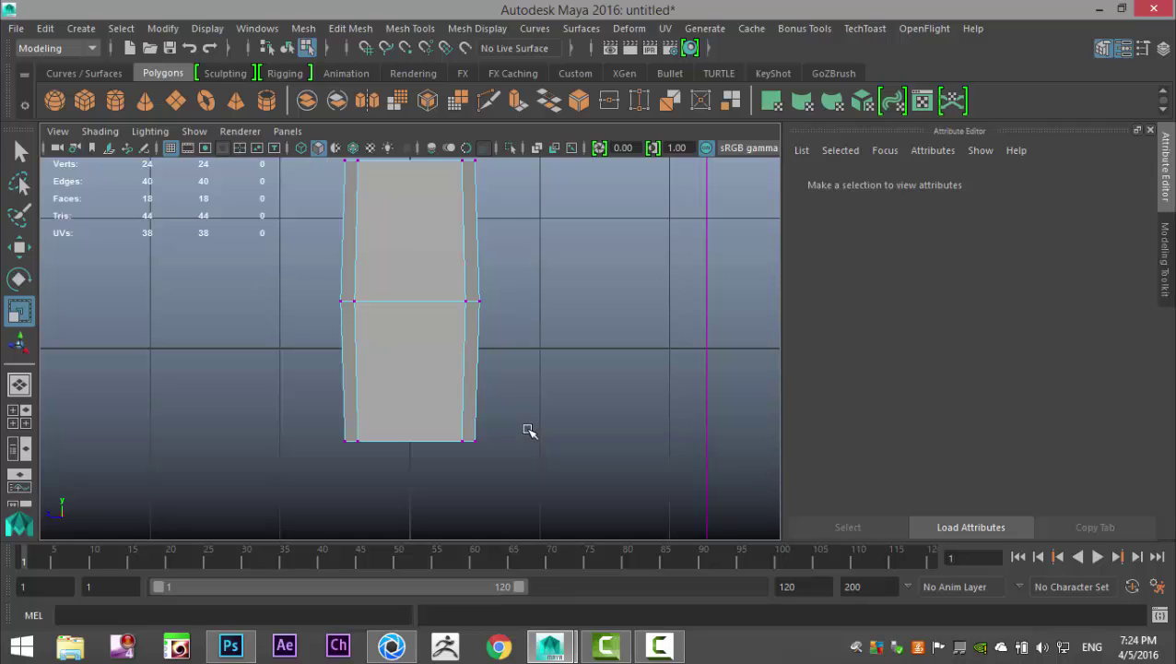
key(4)
alt+middle_drag(572, 297, 575, 364)
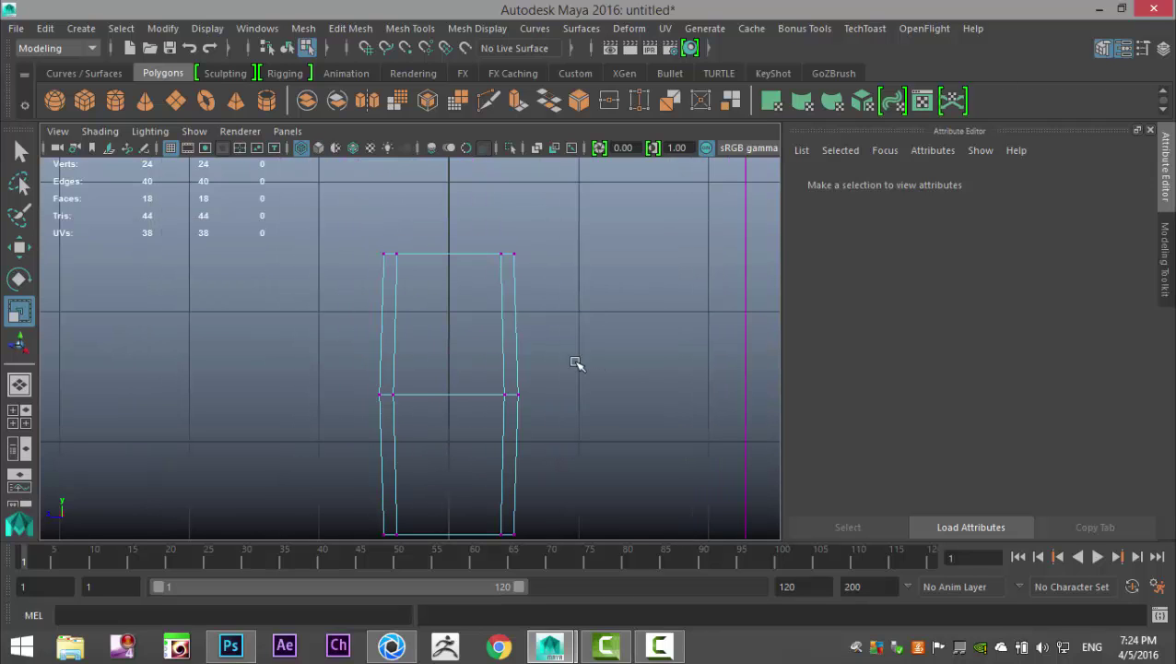
drag(384, 378, 513, 421)
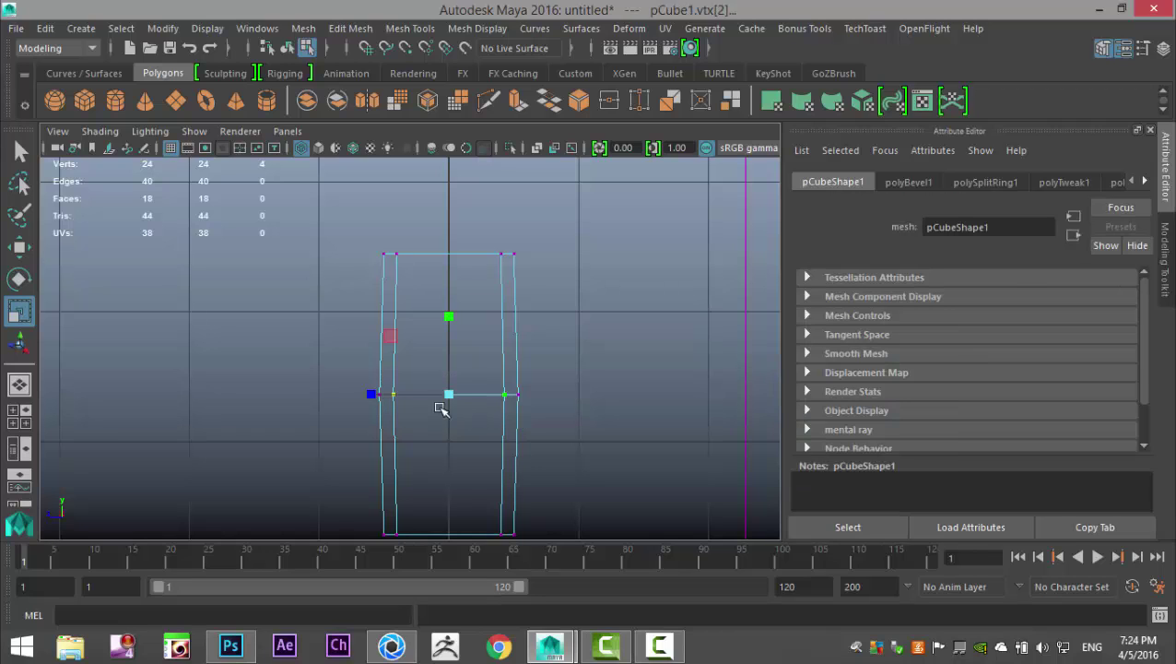
drag(370, 393, 362, 394)
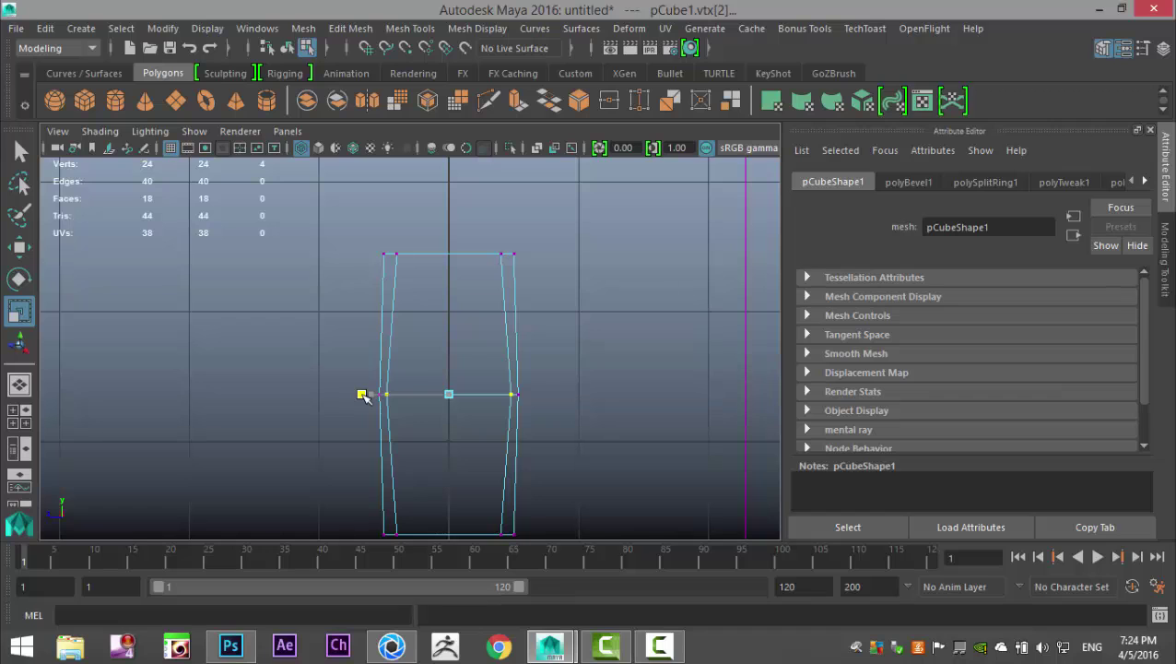
drag(364, 394, 365, 395)
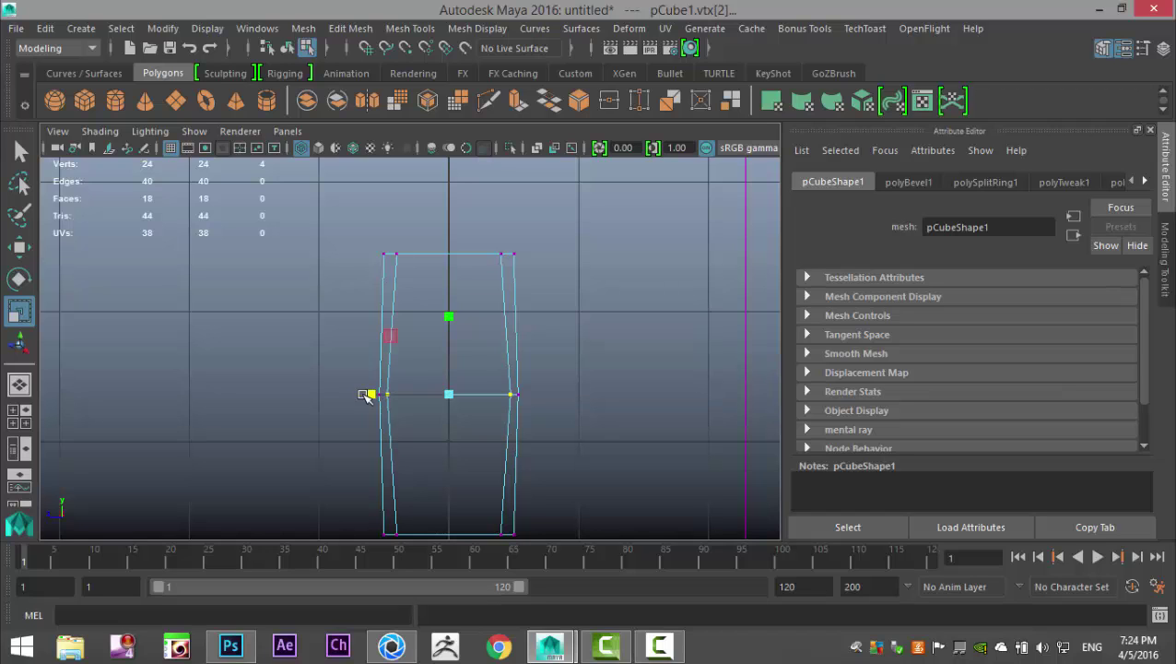
- In the perspective view, spread the middle vertices of the front and back faces outward along X toward the corners
click(11, 415)
key(space)
alt+drag(463, 439, 549, 381)
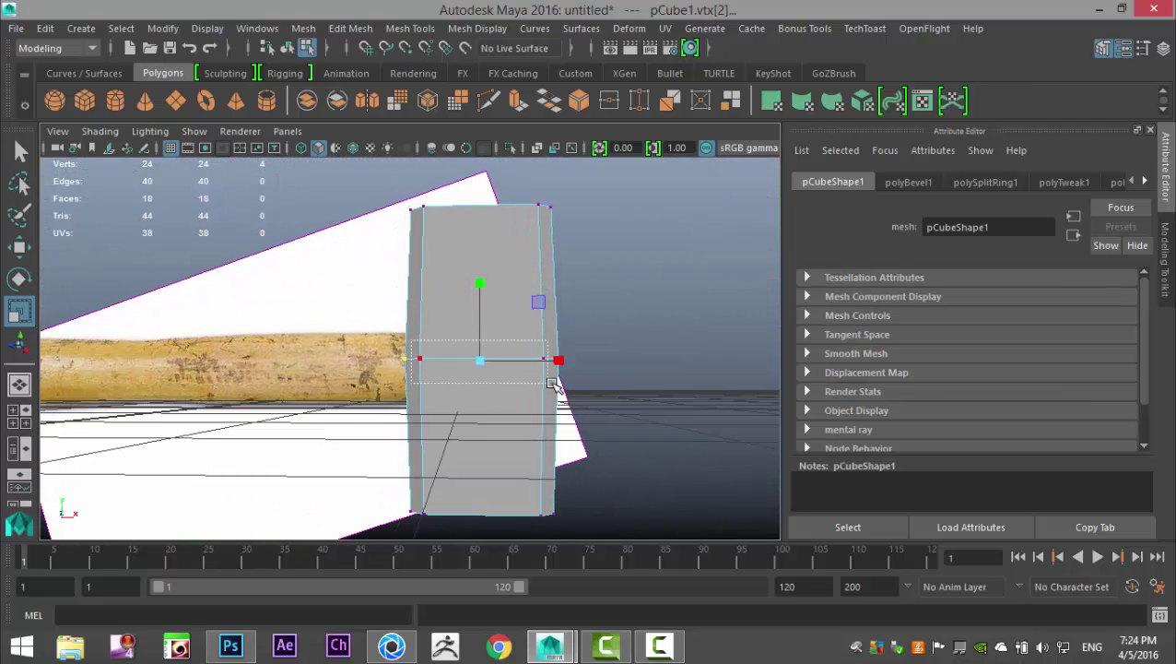
alt+drag(640, 422, 330, 422)
ctrl+click(318, 415)
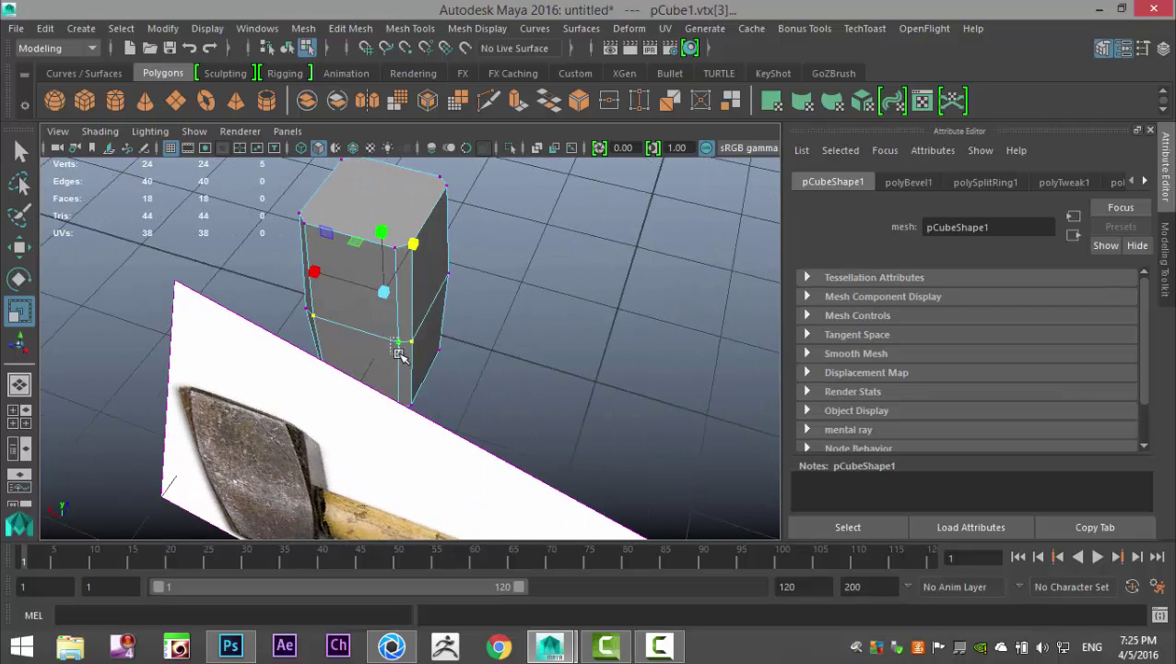
alt+drag(263, 394, 377, 371)
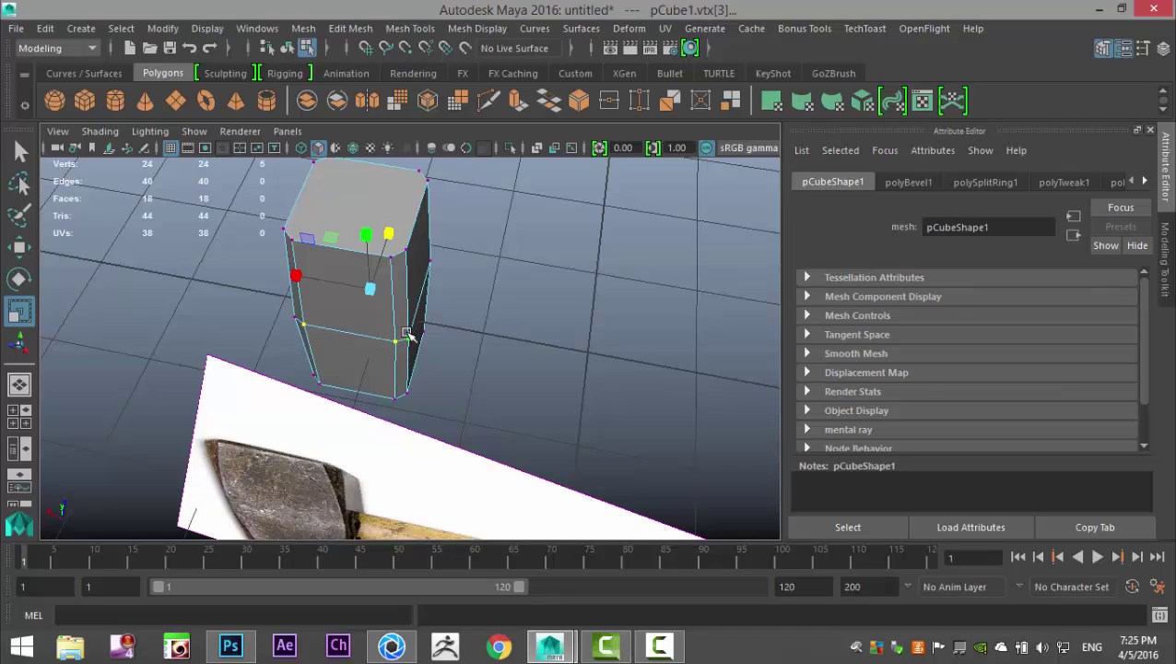
alt+drag(527, 387, 175, 324)
drag(565, 388, 446, 420)
click(641, 323)
- Extrude the head's top and bottom faces, scaling them inward and pushing them slightly outward vertically to form tapered ends
right_drag(498, 266, 488, 201)
click(510, 302)
alt+drag(507, 307, 587, 362)
shift+click(517, 413)
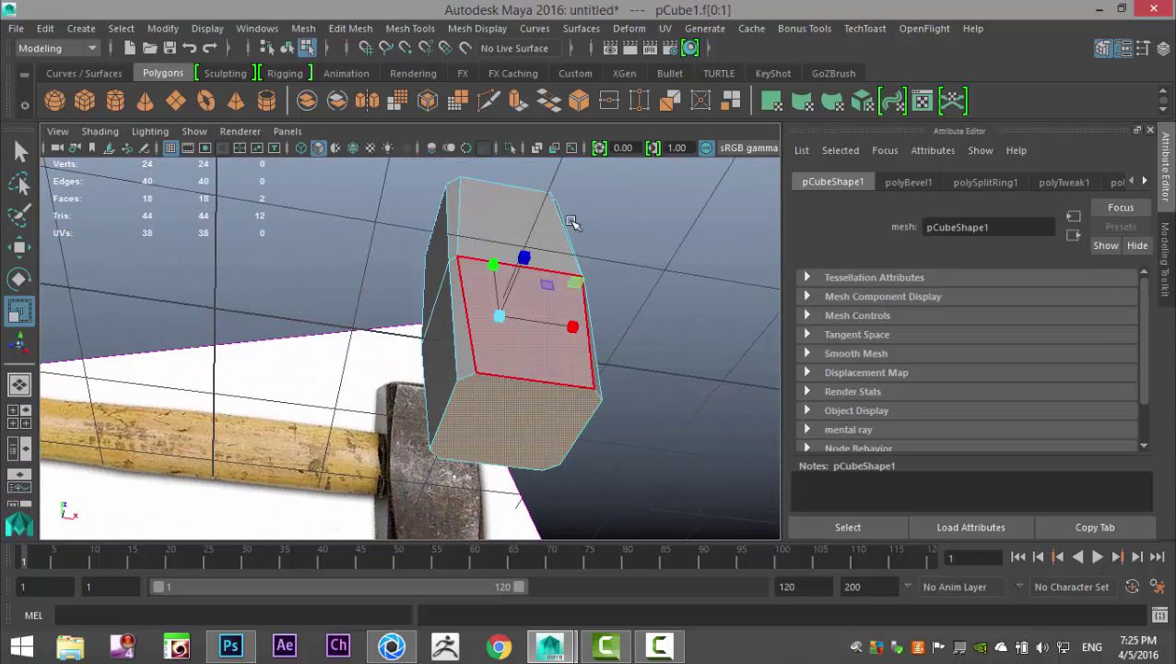
click(348, 29)
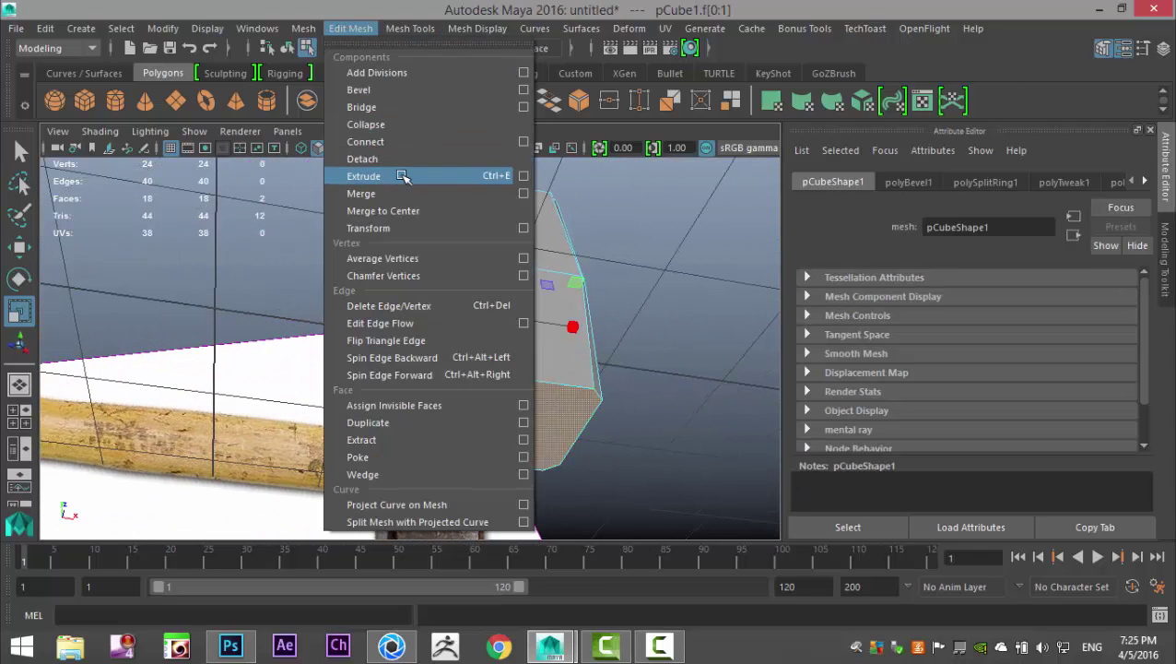
click(403, 176)
alt+drag(613, 304, 625, 438)
key(r)
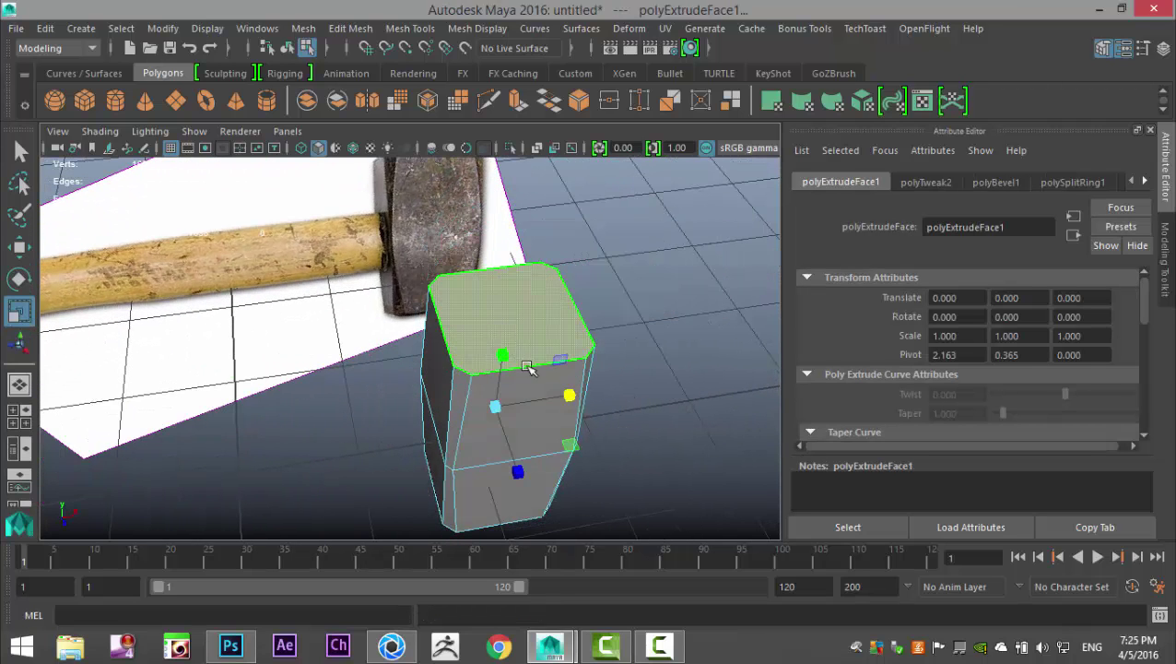
click(493, 406)
click(505, 358)
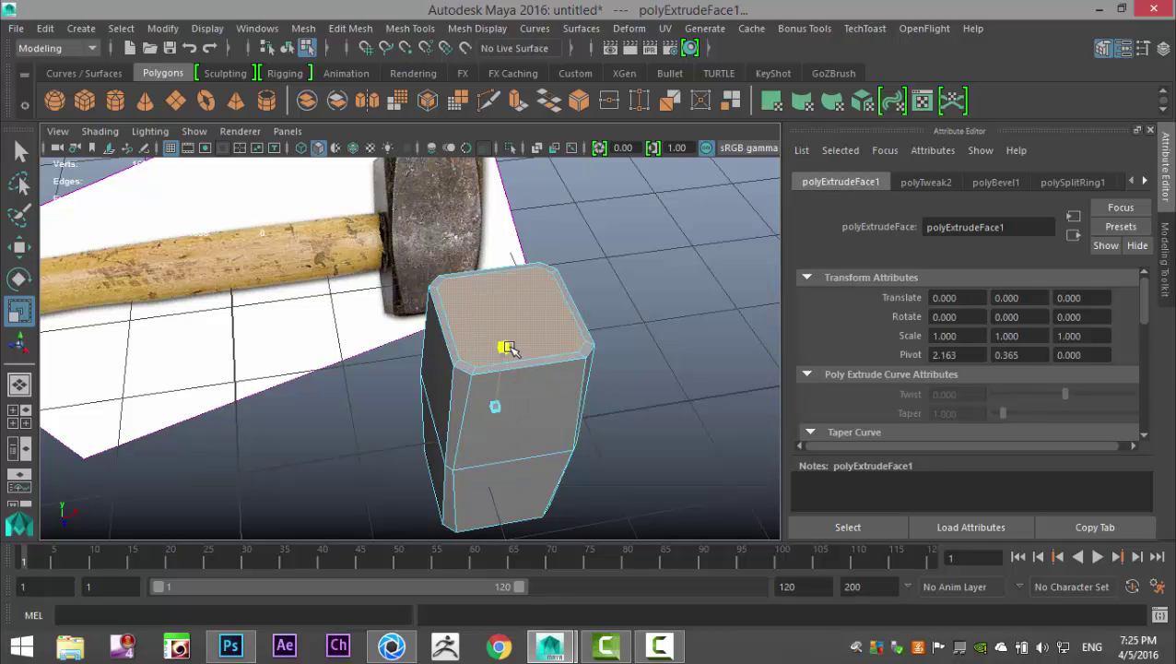
drag(513, 347, 572, 322)
click(669, 248)
- Add a polygon cylinder to the scene beside the hammer head block
scroll(608, 332, up, 2)
key(a)
alt+drag(560, 389, 480, 425)
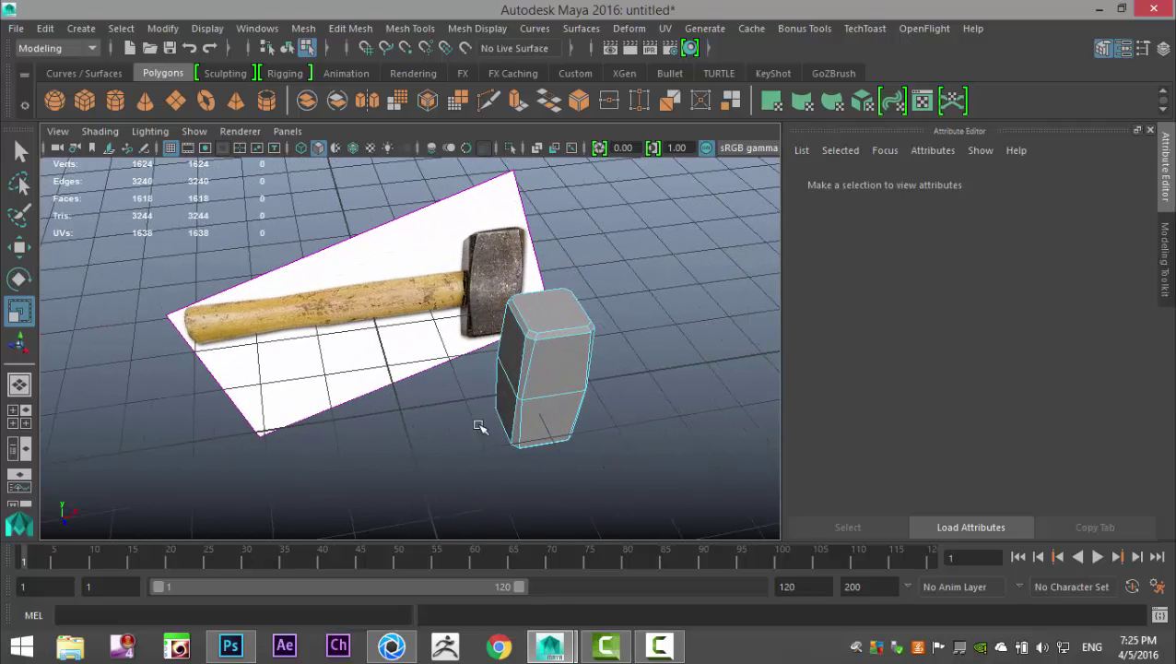
click(115, 101)
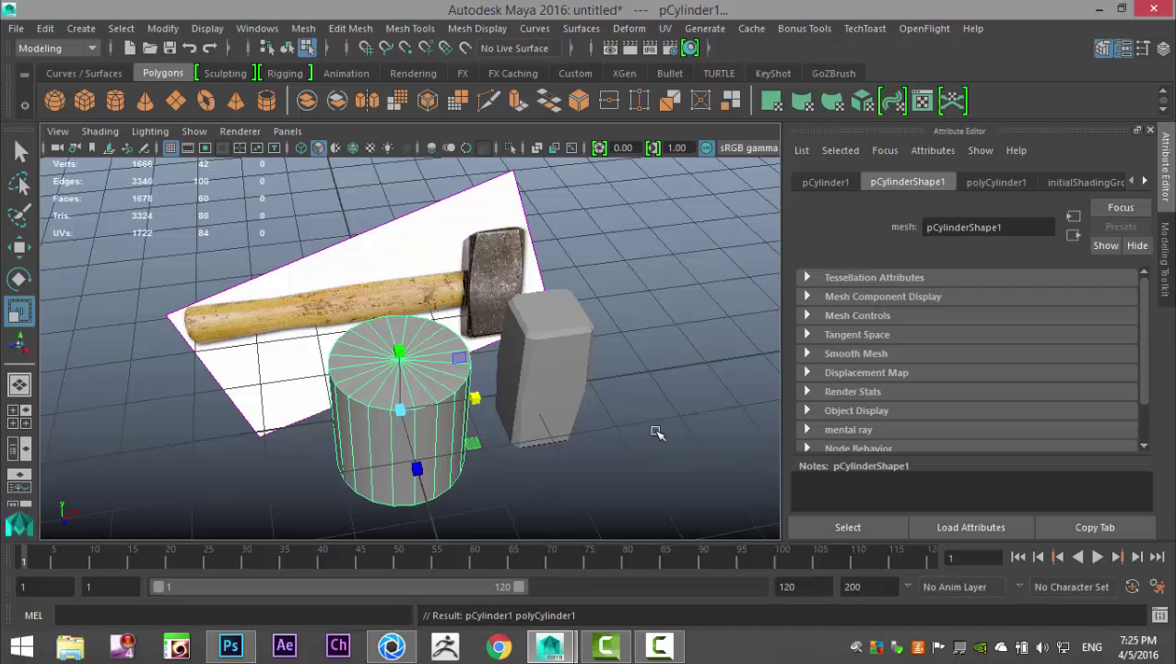
- Set the cylinder's axis subdivisions to 10 and its cap subdivisions to 0
click(997, 182)
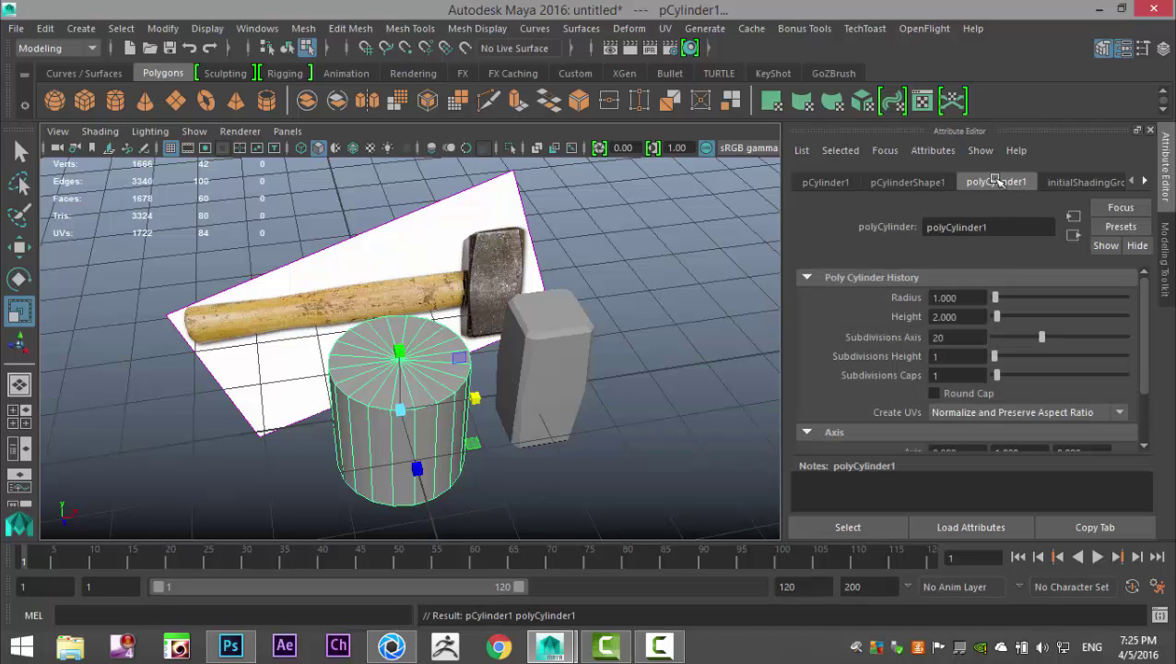
double_click(955, 338)
key(Return)
double_click(964, 375)
key(Return)
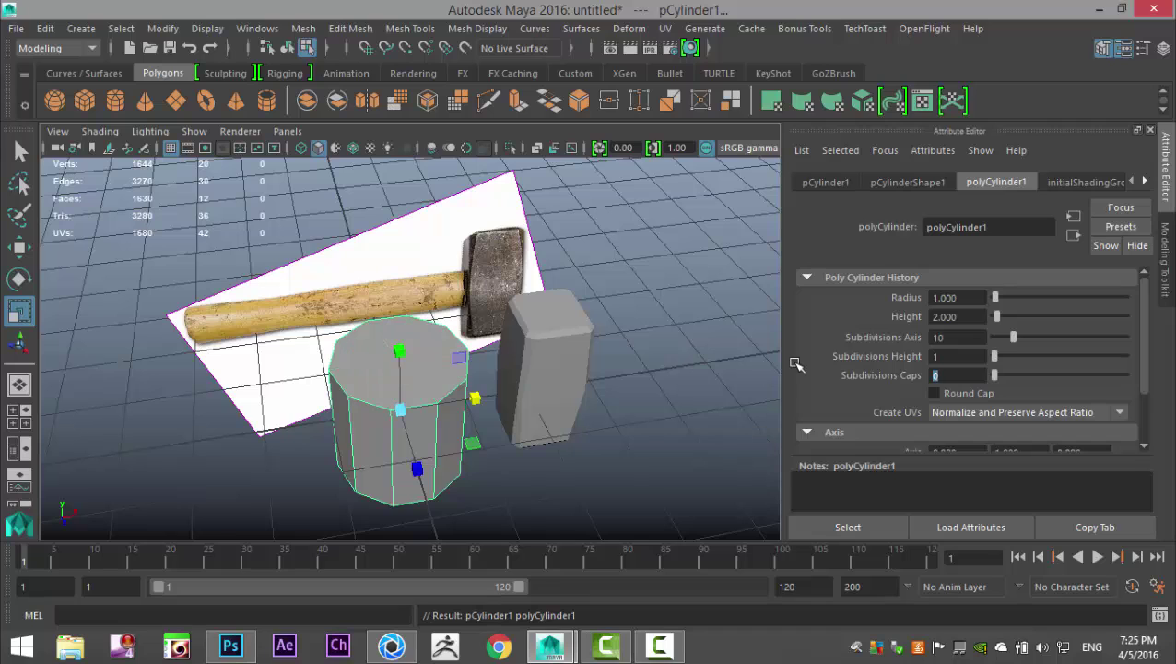
click(590, 426)
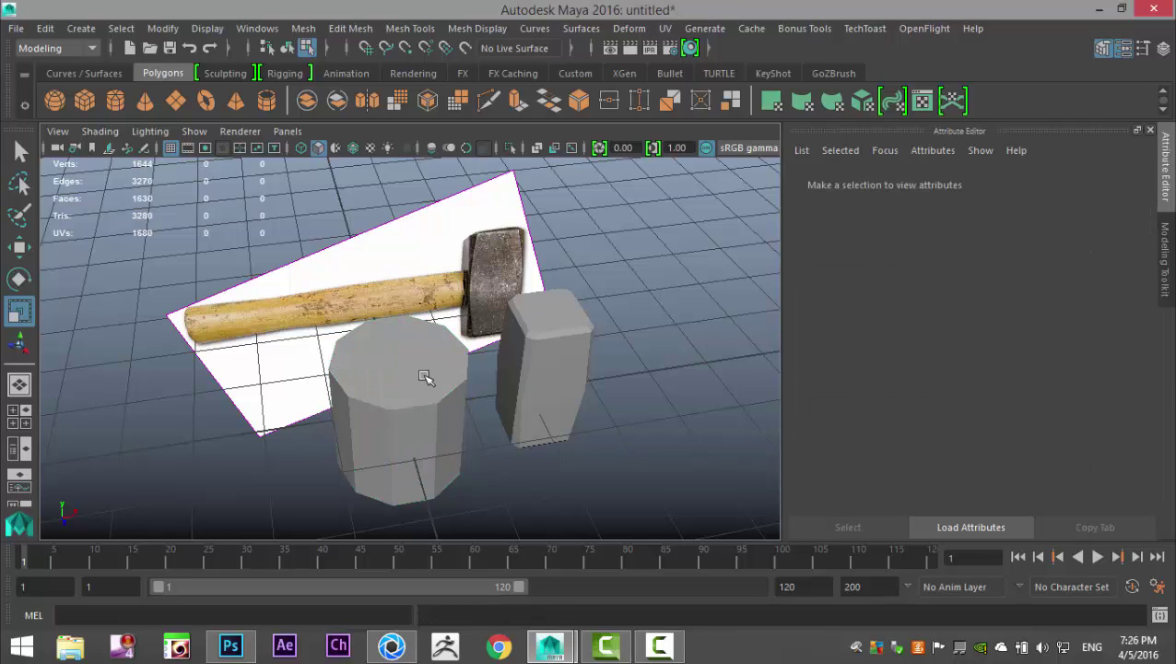
- Delete the cylinder's top cap face
right_click(396, 360)
right_click(392, 358)
click(390, 196)
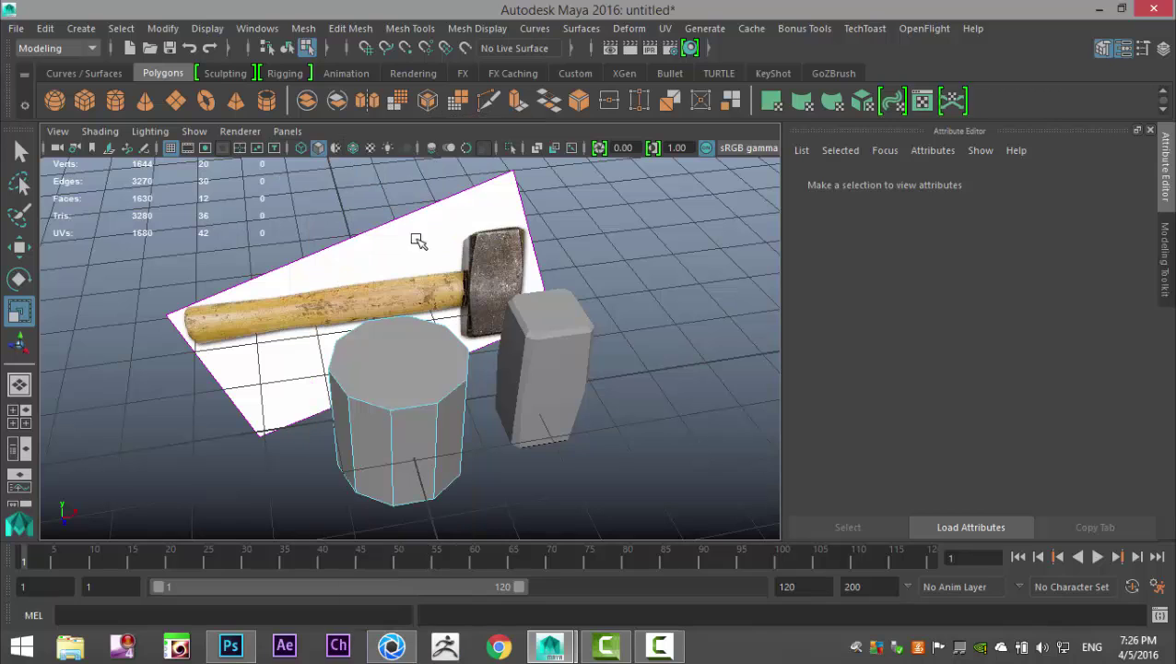
click(411, 346)
key(Delete)
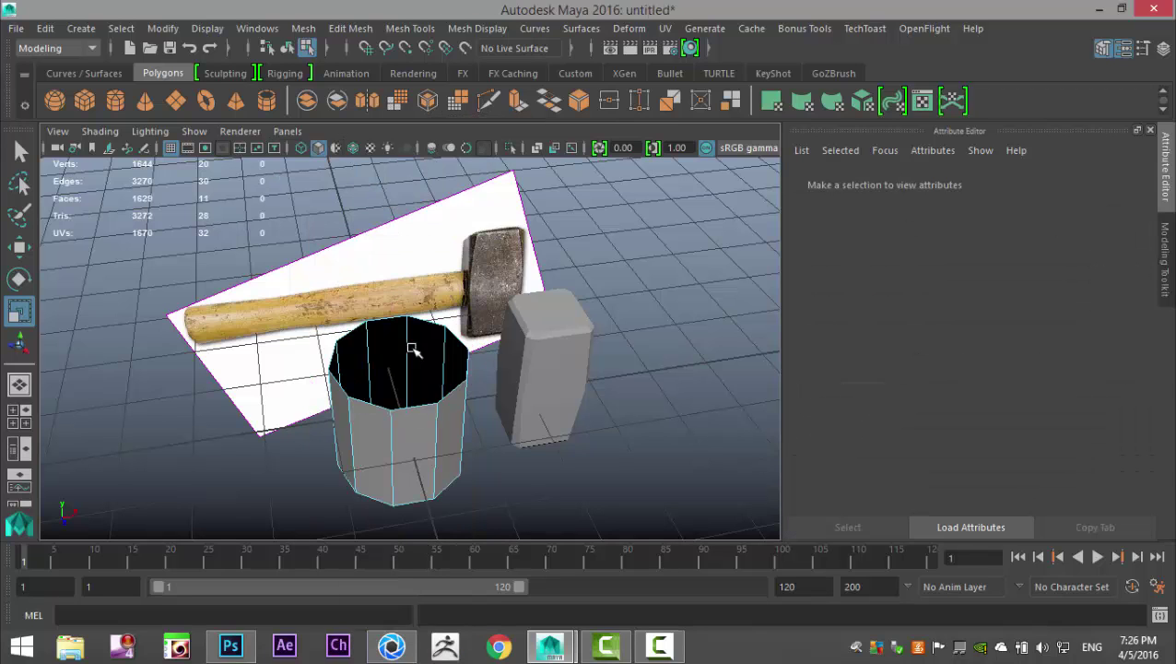
- Rotate the whole cylinder onto its side so it lies along X with the open end facing the hammer head
right_click(411, 442)
right_drag(447, 211, 474, 125)
click(431, 433)
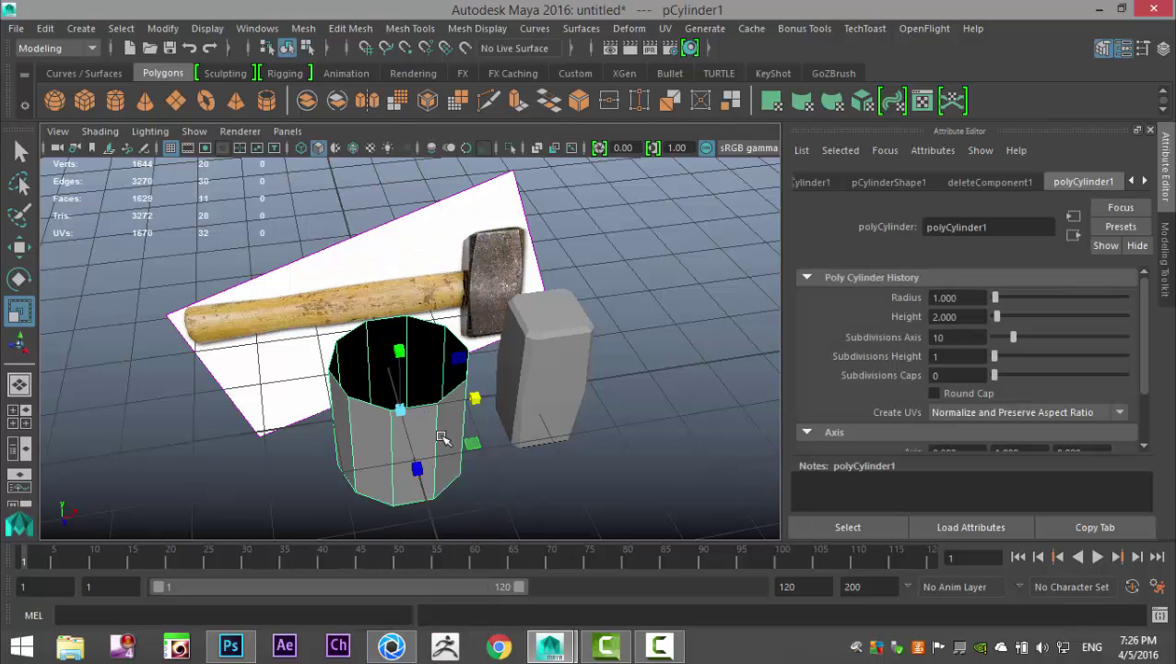
key(e)
drag(442, 439, 467, 357)
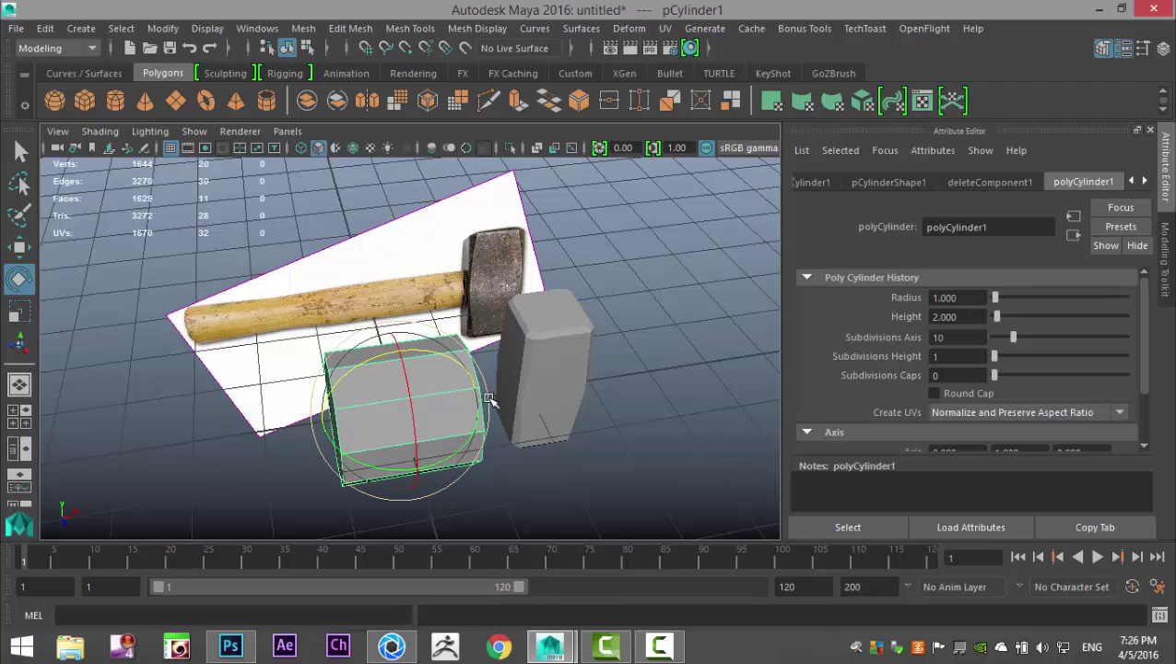
- Stretch the cylinder along its length and scale it down uniformly to a slim handle
key(r)
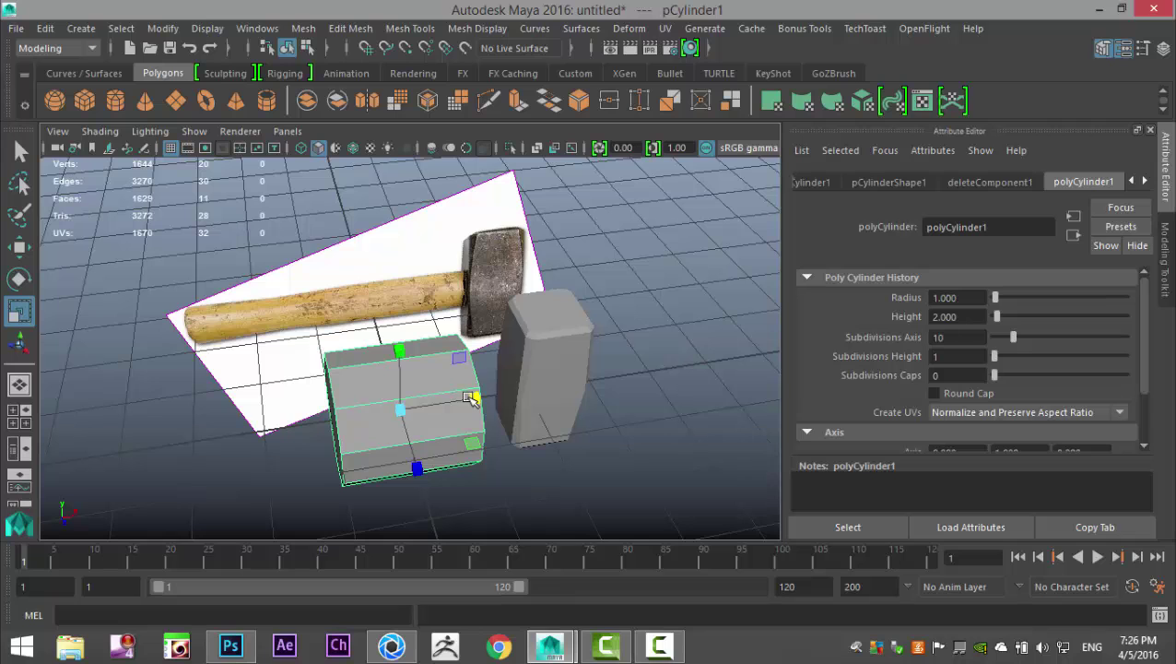
drag(480, 398, 665, 399)
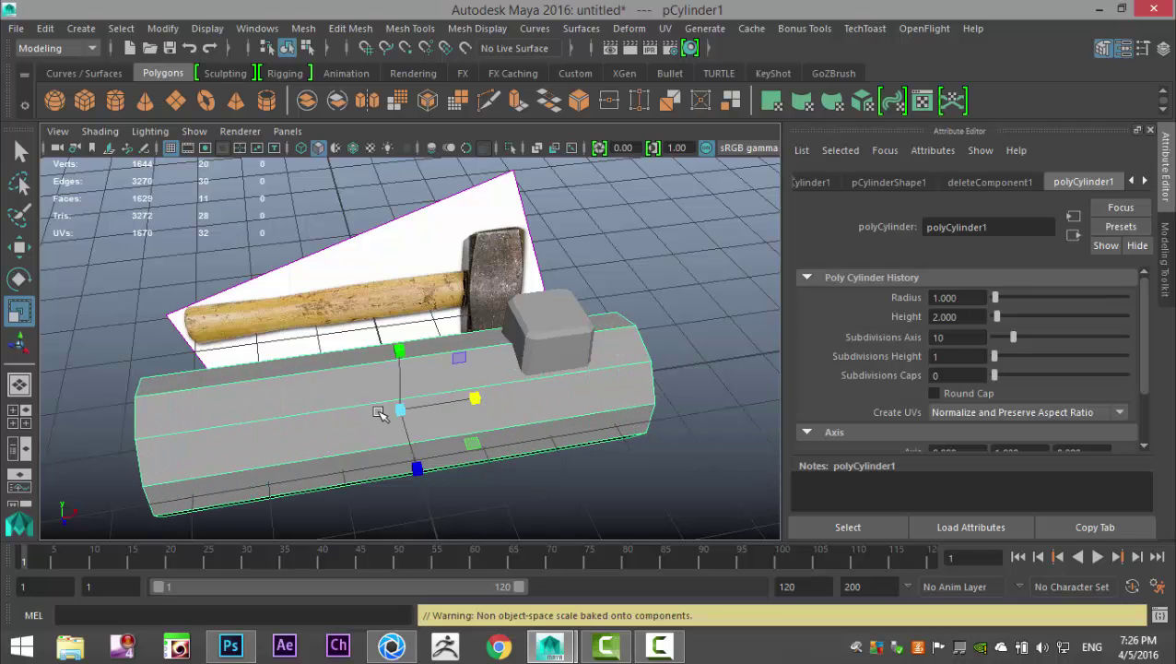
drag(401, 409, 254, 425)
- In the front view, move the cylinder up and toward the head to line up with the handle in the reference image
click(18, 415)
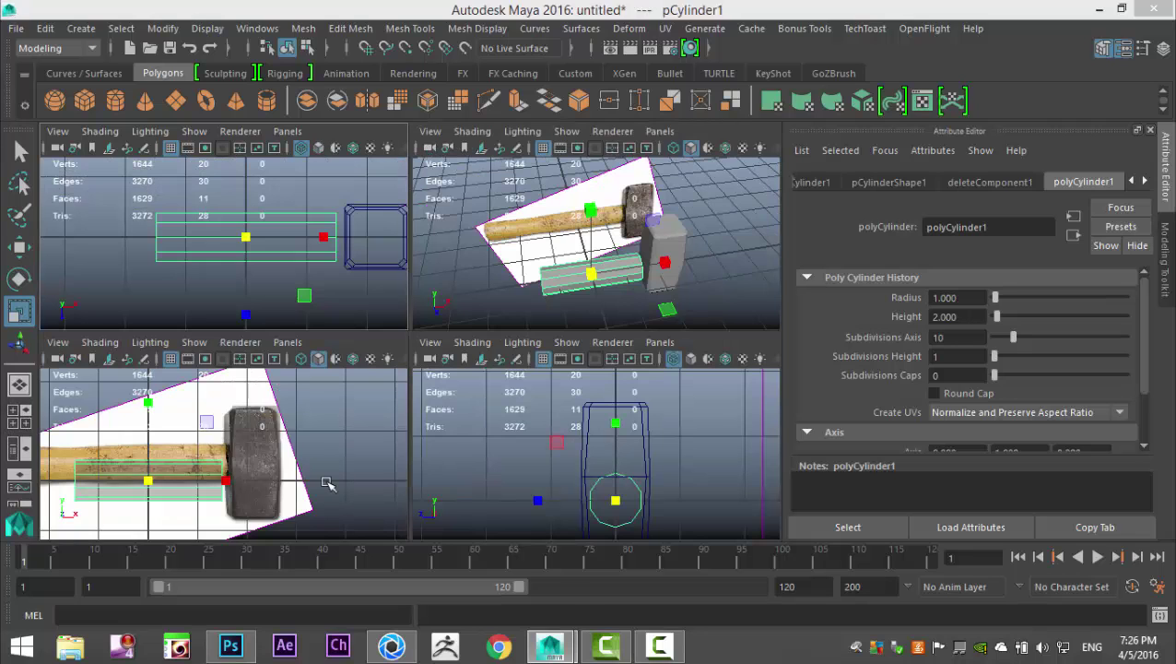
key(space)
alt+middle_drag(466, 453, 720, 445)
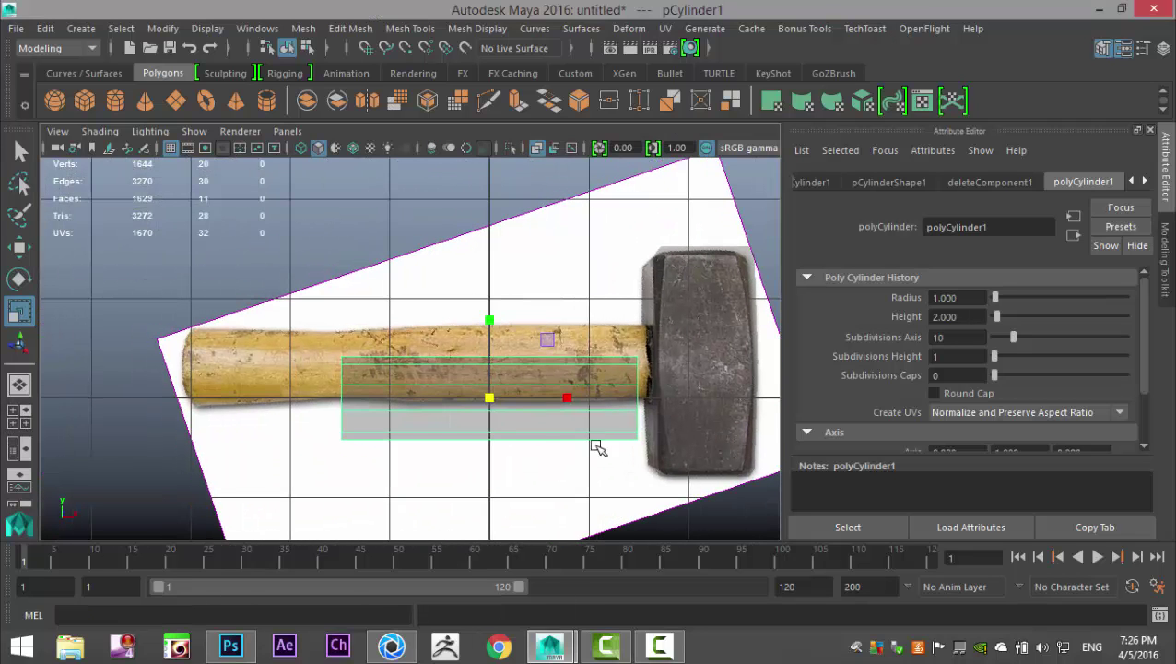
key(w)
drag(488, 315, 495, 282)
drag(572, 362, 588, 365)
- Move the vertices of the cylinder's far end along X to the butt of the handle in the reference image
right_drag(401, 359, 322, 150)
drag(336, 275, 446, 493)
drag(441, 362, 269, 380)
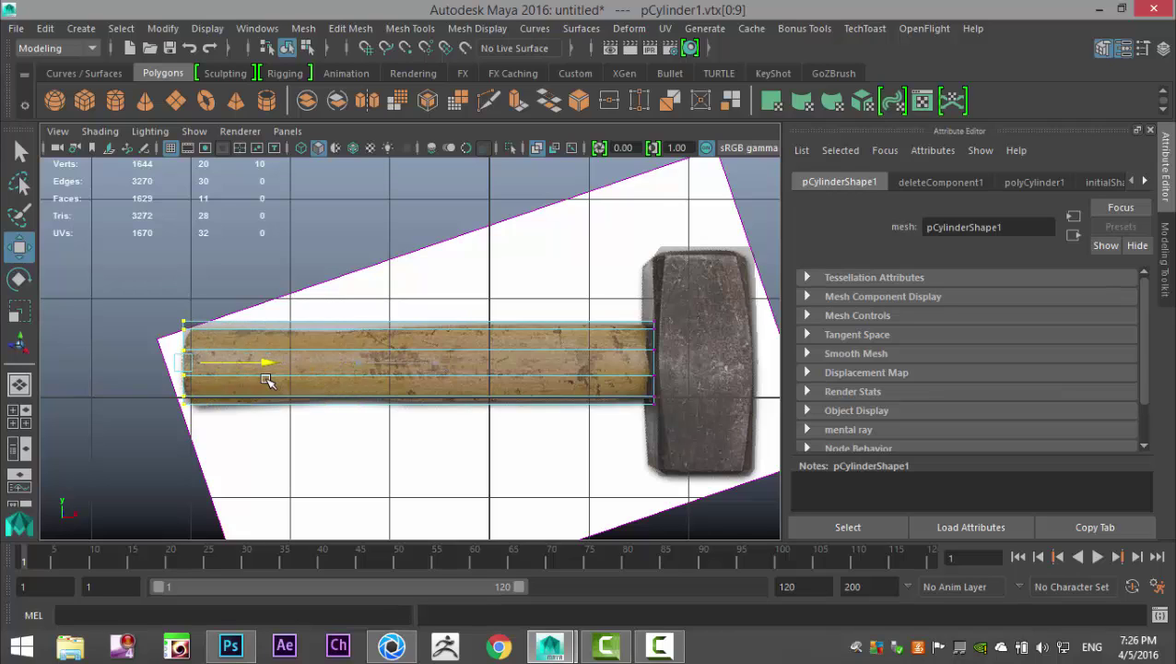
- In the perspective view, return the handle cylinder to object selection and center its pivot
key(space)
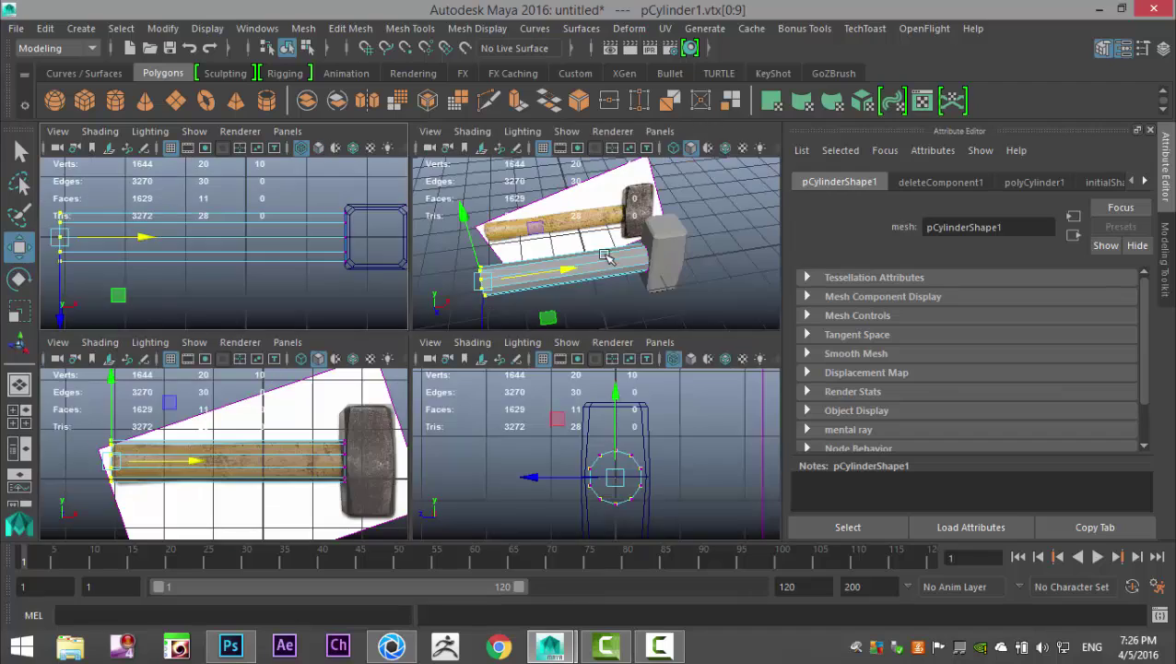
key(space)
scroll(595, 326, down, 5)
alt+drag(553, 370, 524, 430)
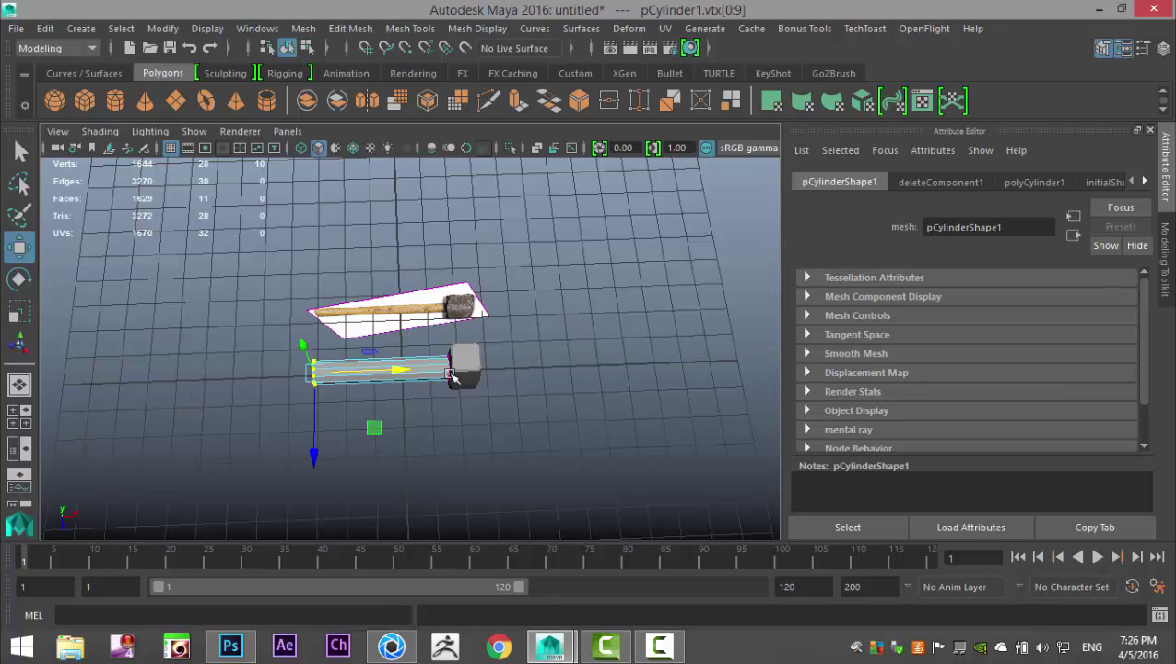
alt+drag(553, 446, 548, 381)
alt+middle_drag(549, 381, 614, 461)
alt+drag(615, 461, 576, 425)
right_click(575, 426)
right_drag(534, 279, 571, 124)
click(488, 409)
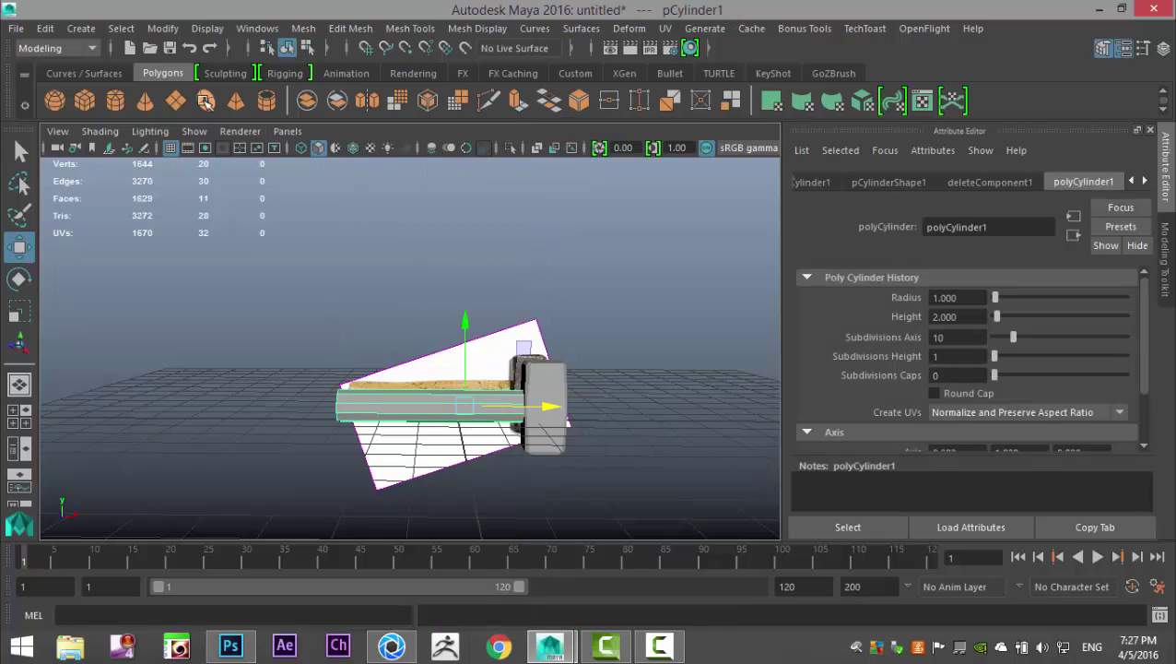
click(162, 28)
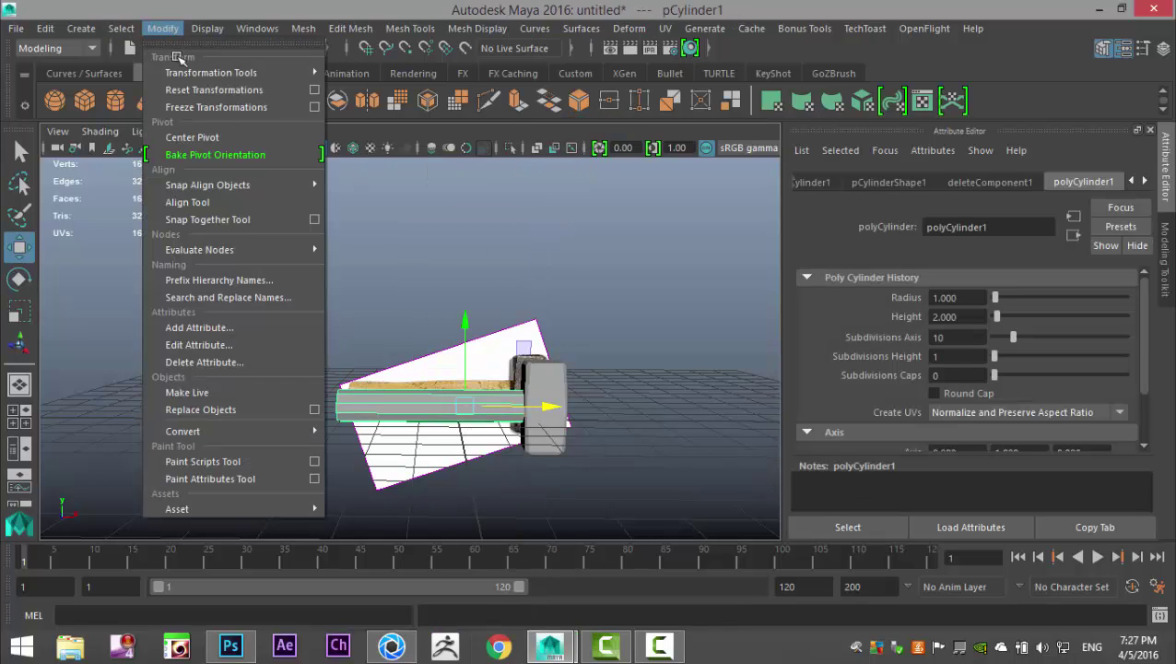
click(197, 136)
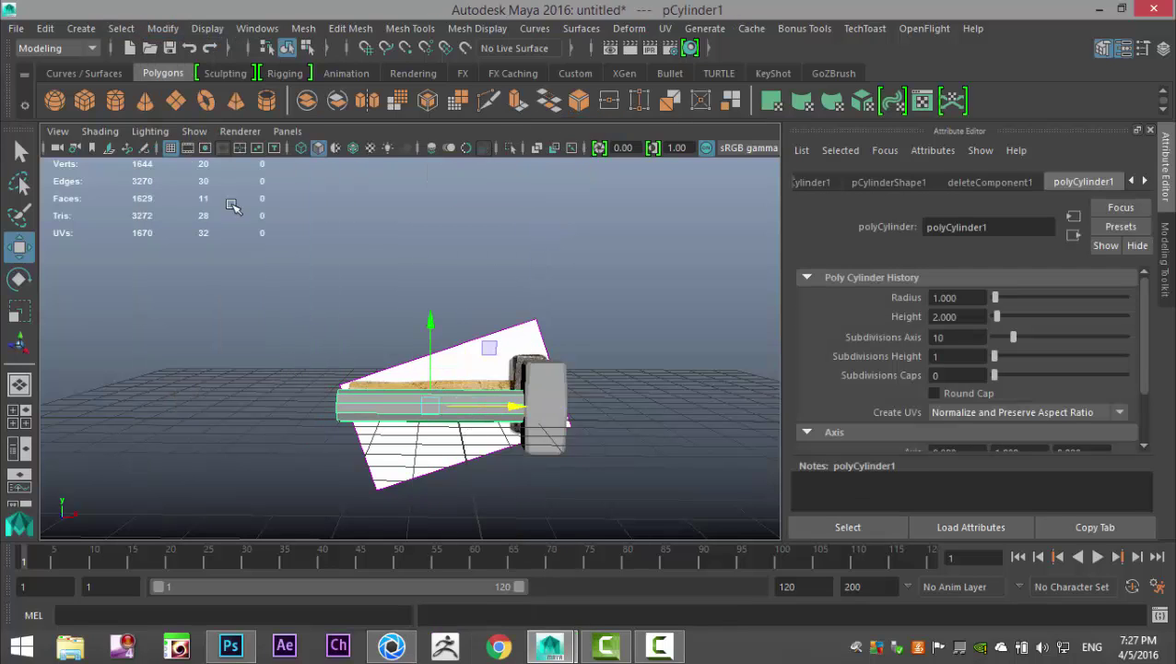
- In the front view, move the handle down with grid snapping so it is centered on the horizontal grid axis
click(18, 419)
key(space)
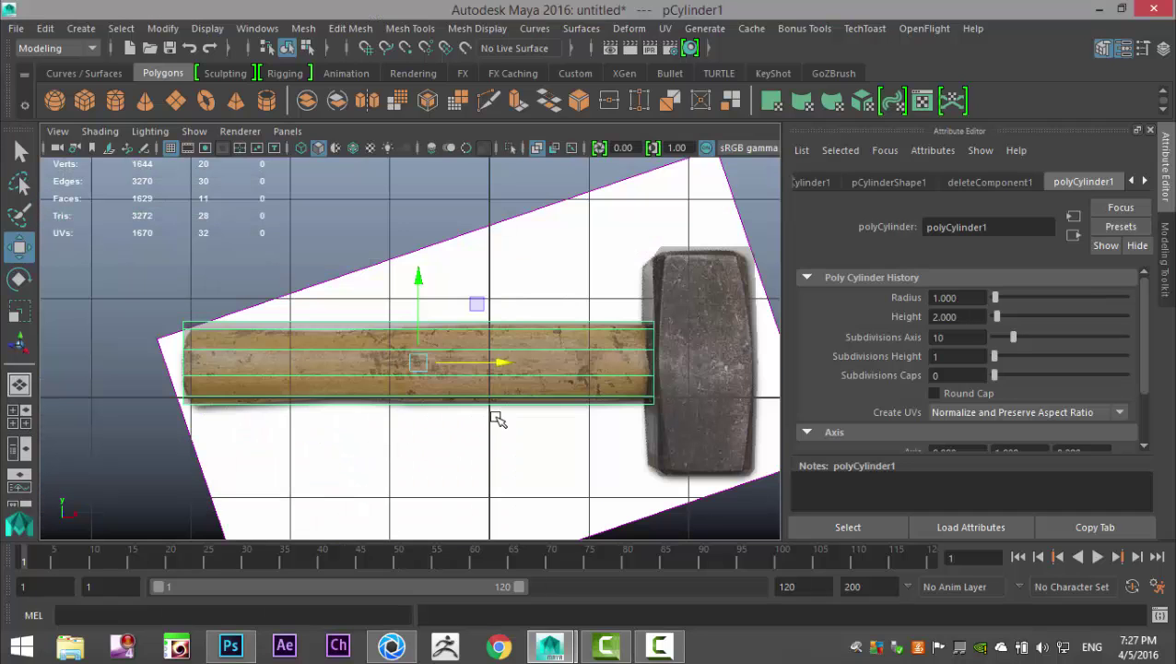
key(d)
key(x)
drag(415, 272, 422, 372)
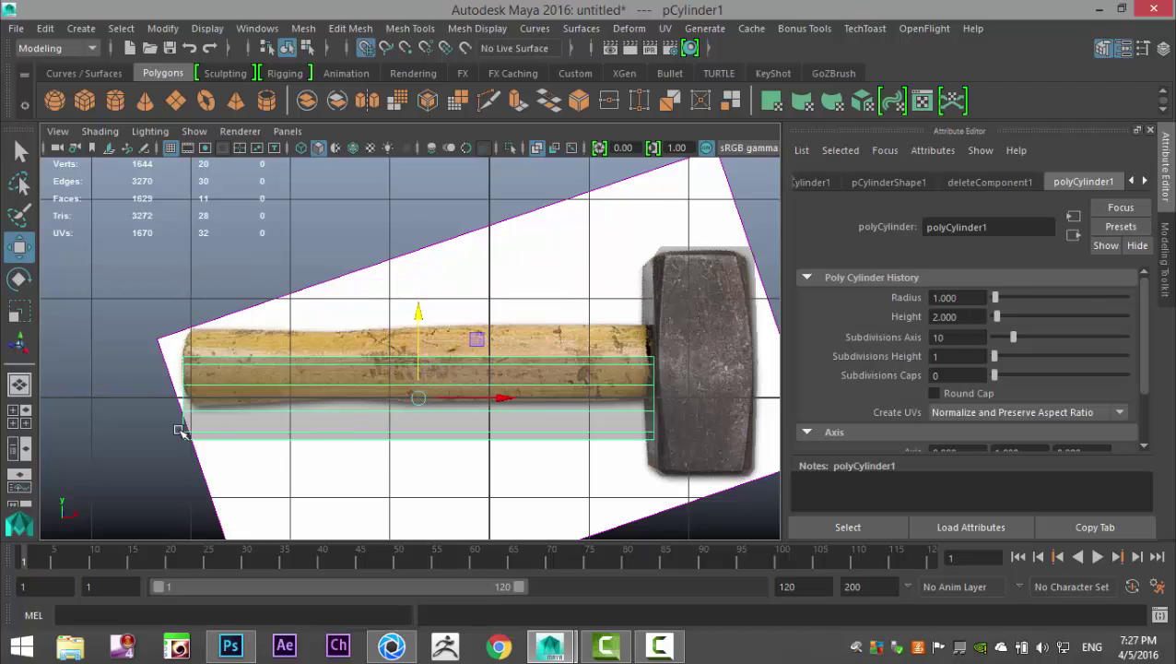
- Move the hammer head down with grid snapping so it is centered on the same horizontal axis as the handle
click(693, 282)
key(x)
drag(708, 276, 712, 369)
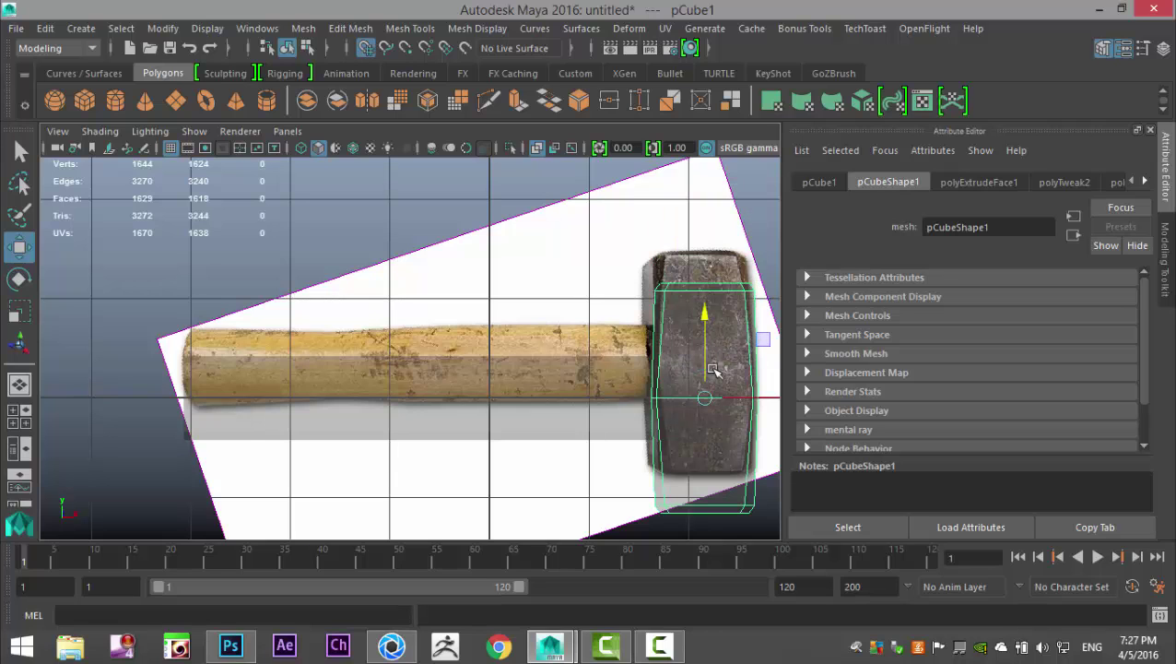
- In the perspective view, scale the handle down along Z to flatten it slightly across its width
click(19, 416)
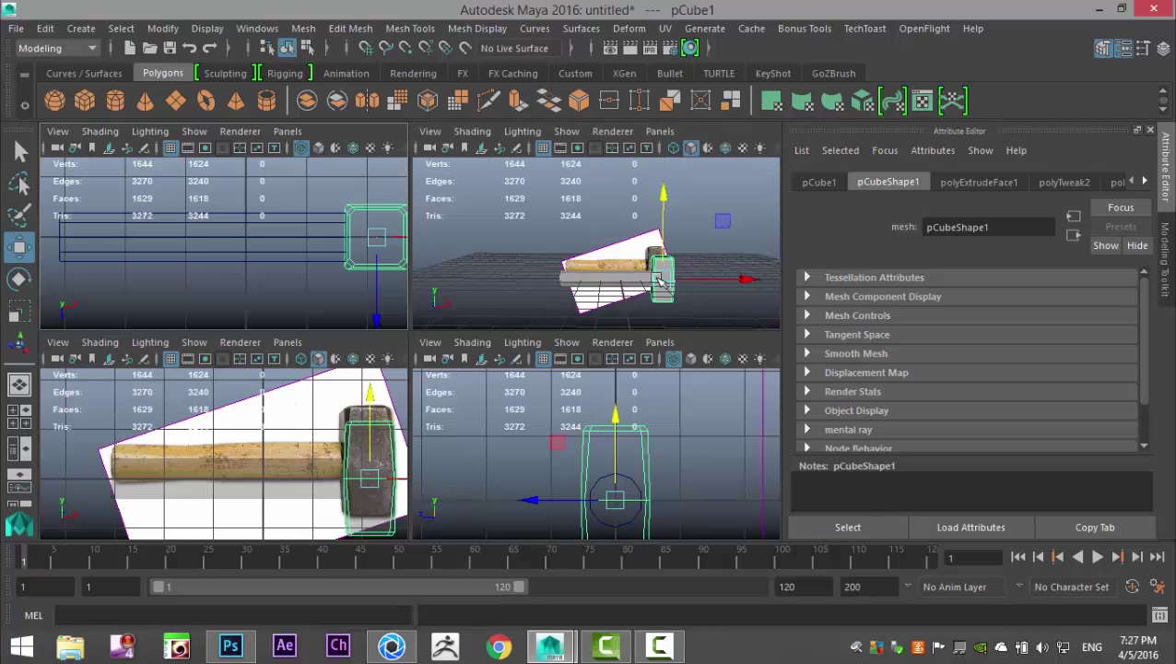
key(space)
alt+drag(466, 374, 518, 445)
alt+drag(518, 399, 489, 394)
click(488, 393)
alt+drag(480, 466, 660, 459)
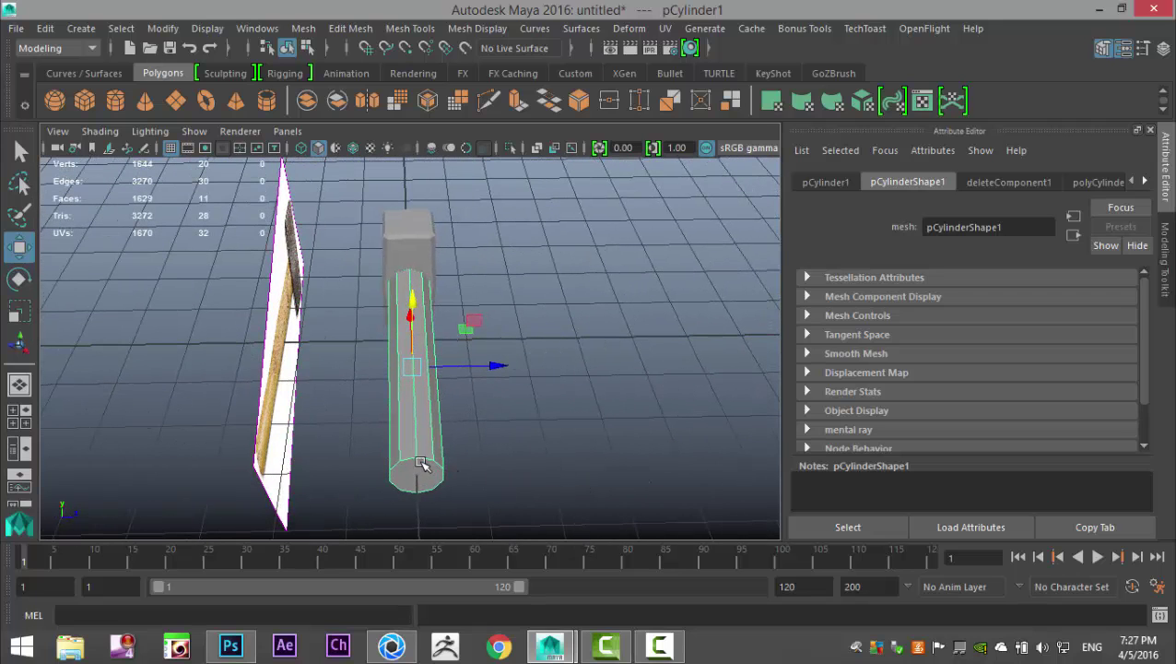
key(r)
drag(493, 367, 467, 394)
click(527, 428)
alt+drag(574, 440, 415, 383)
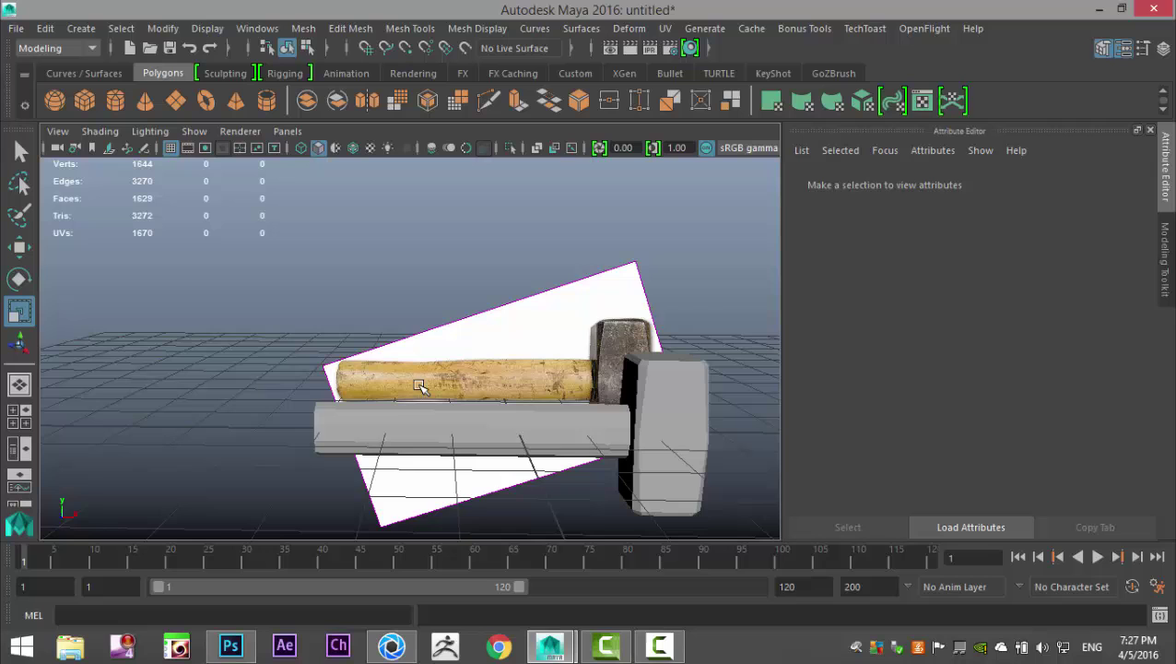
- In the front view, move the reference image plane down to align its handle with the modeled handle
click(18, 416)
key(space)
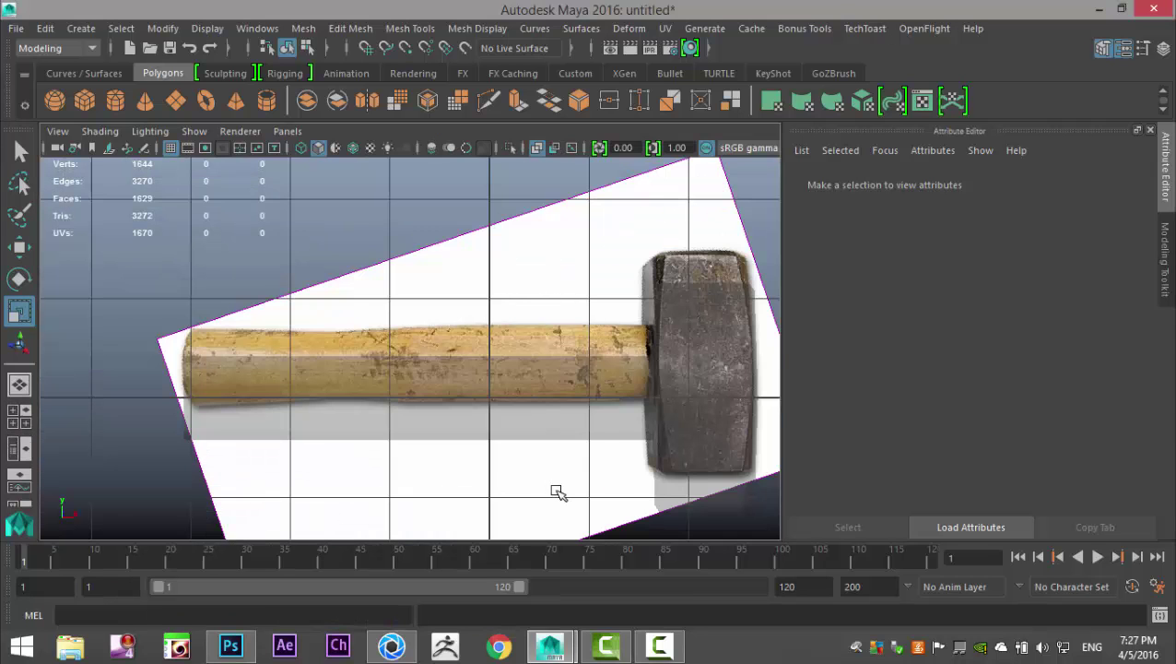
alt+middle_drag(557, 491, 643, 452)
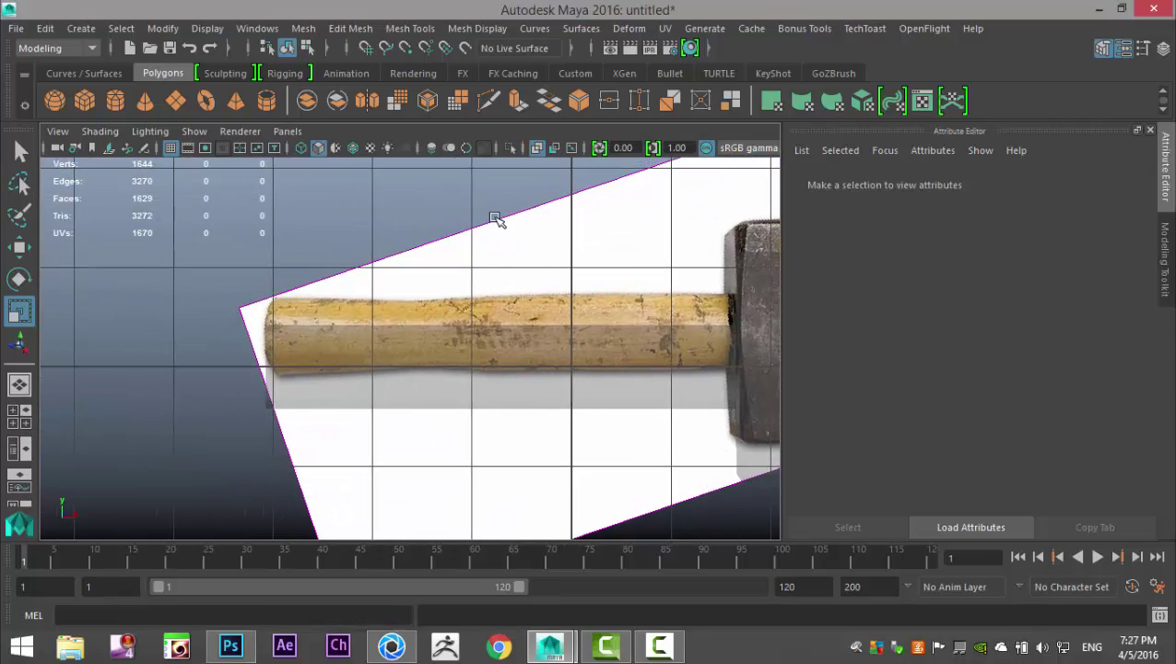
click(530, 257)
key(w)
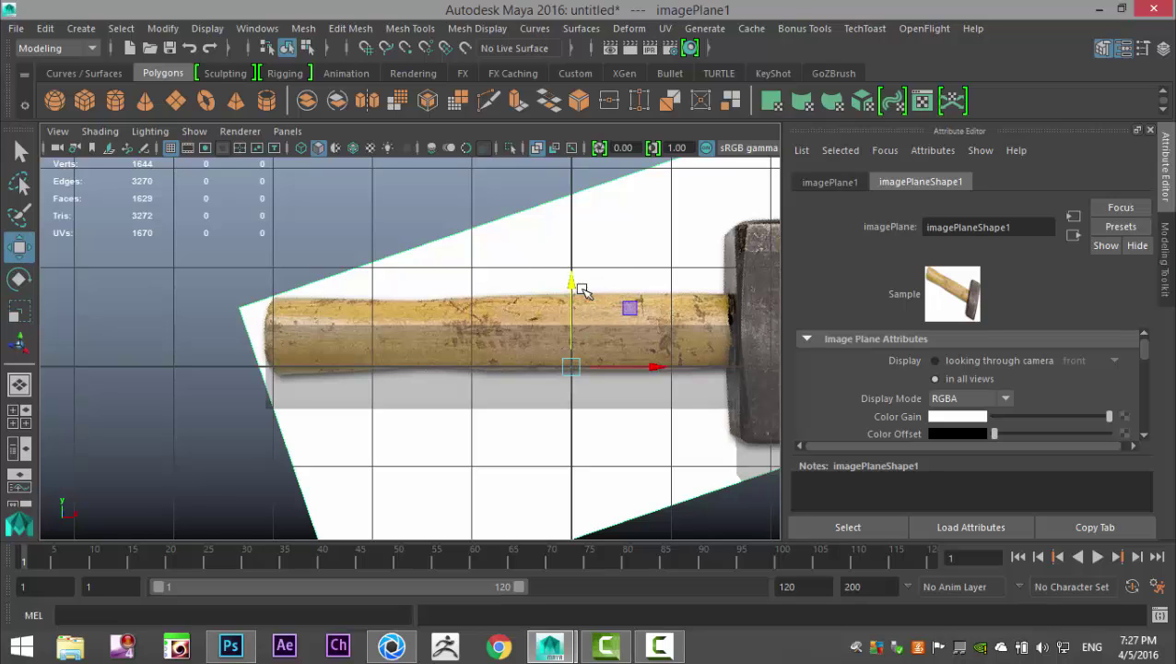
drag(572, 286, 580, 314)
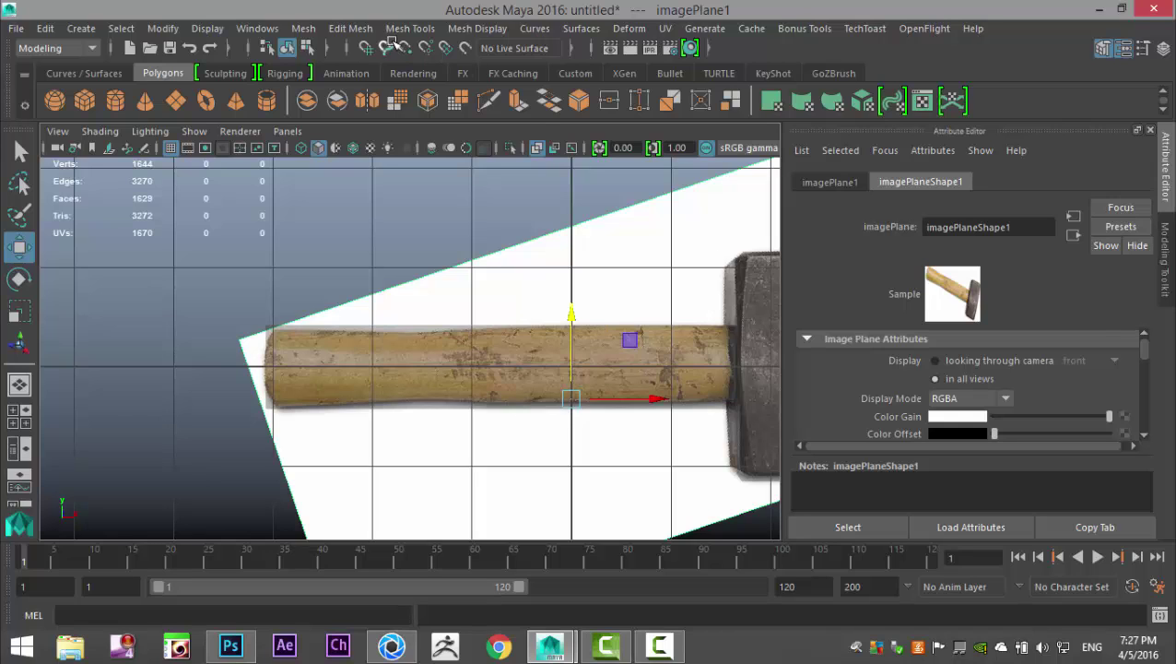
- Set Insert Edge Loop to equal distance from edge and add a loop around the handle about a third from its butt
click(427, 29)
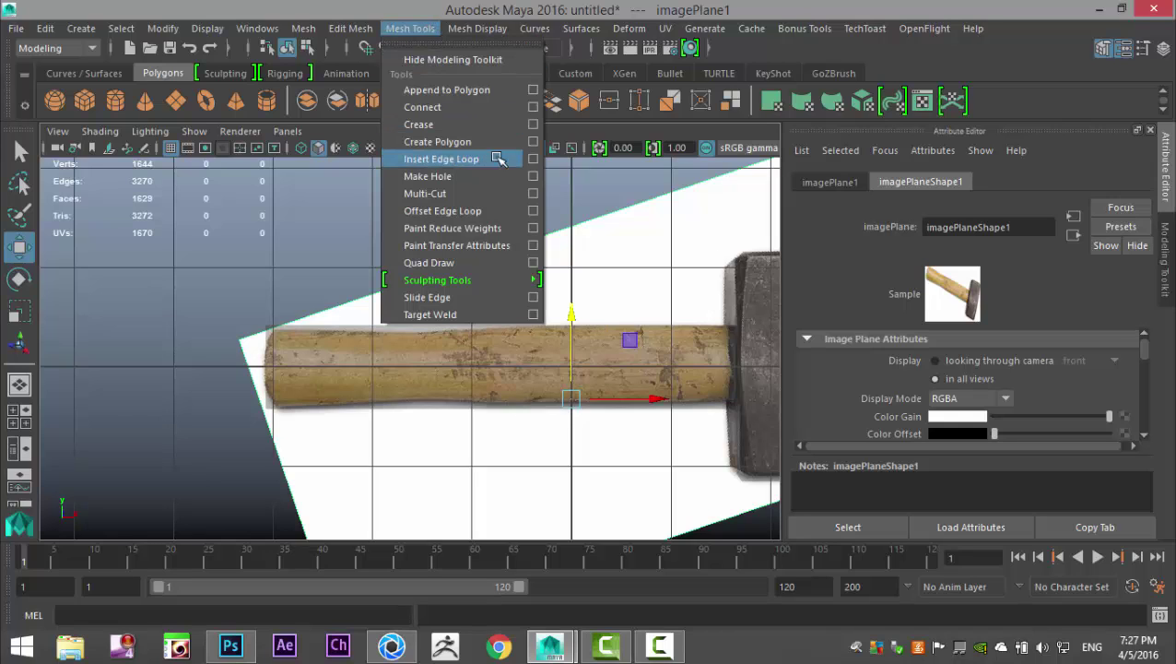
click(533, 159)
click(164, 260)
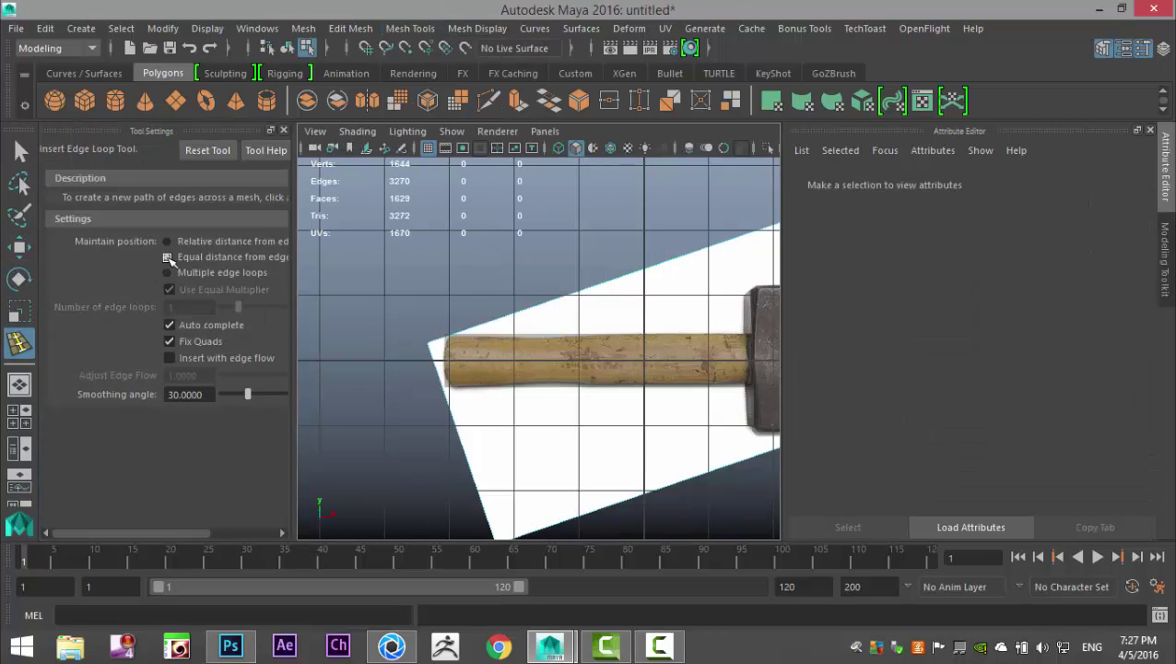
scroll(550, 417, up, 3)
click(542, 327)
click(544, 329)
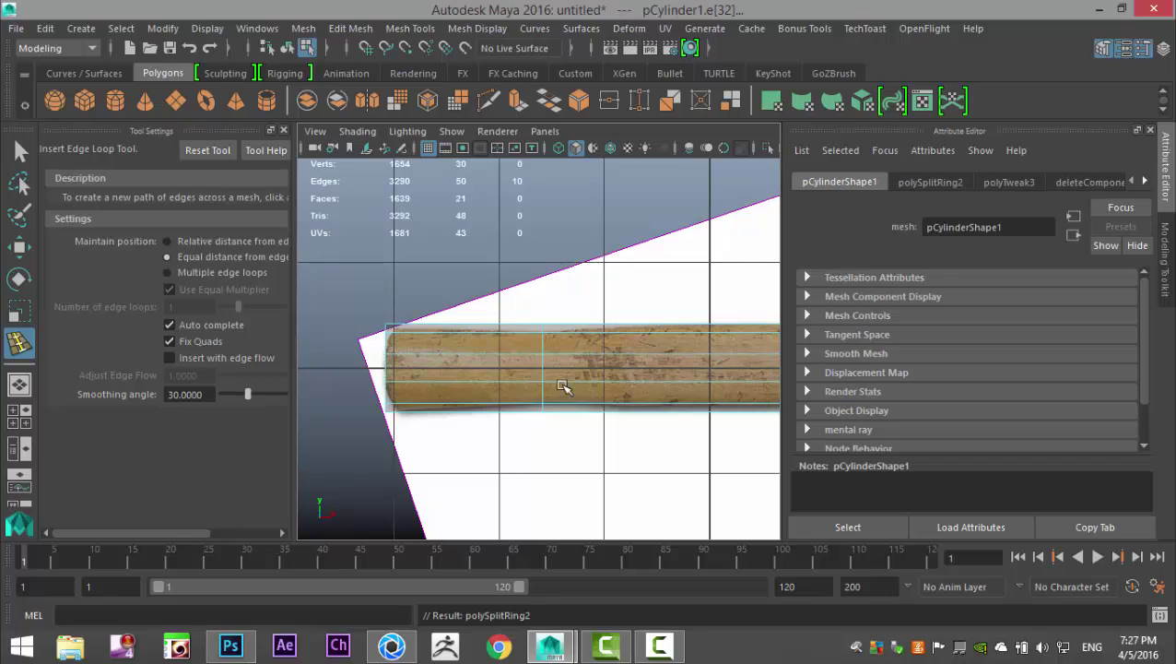
- Insert edge loops around the handle close to the head, near the middle of its length and right at the butt end
alt+middle_drag(626, 464, 375, 433)
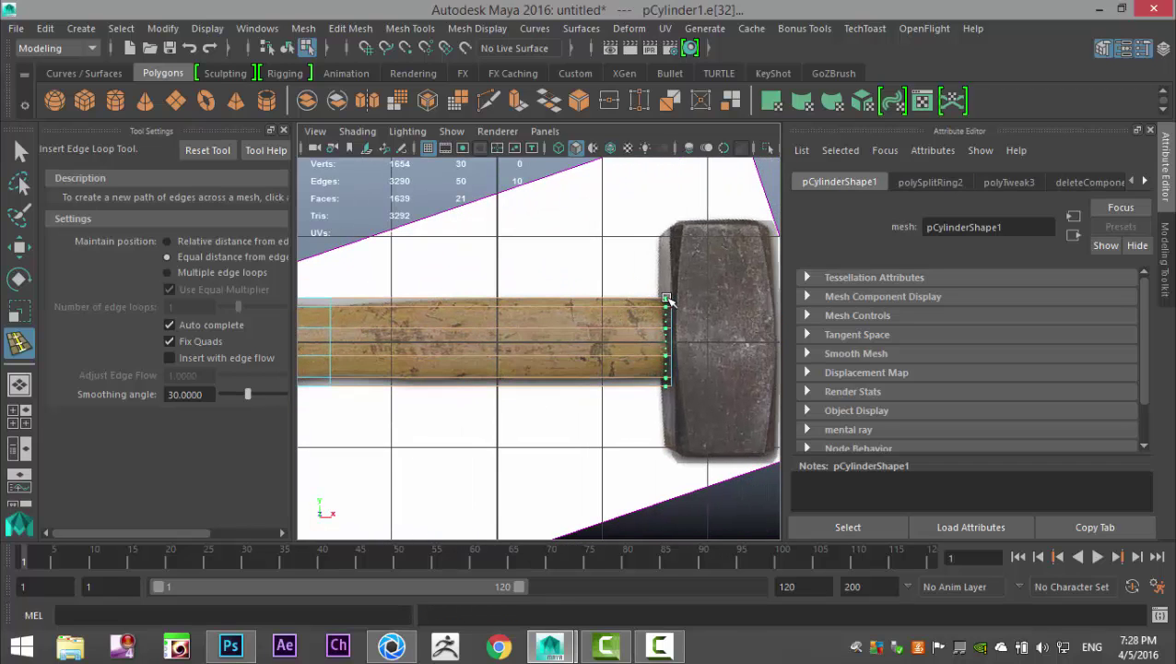
click(668, 297)
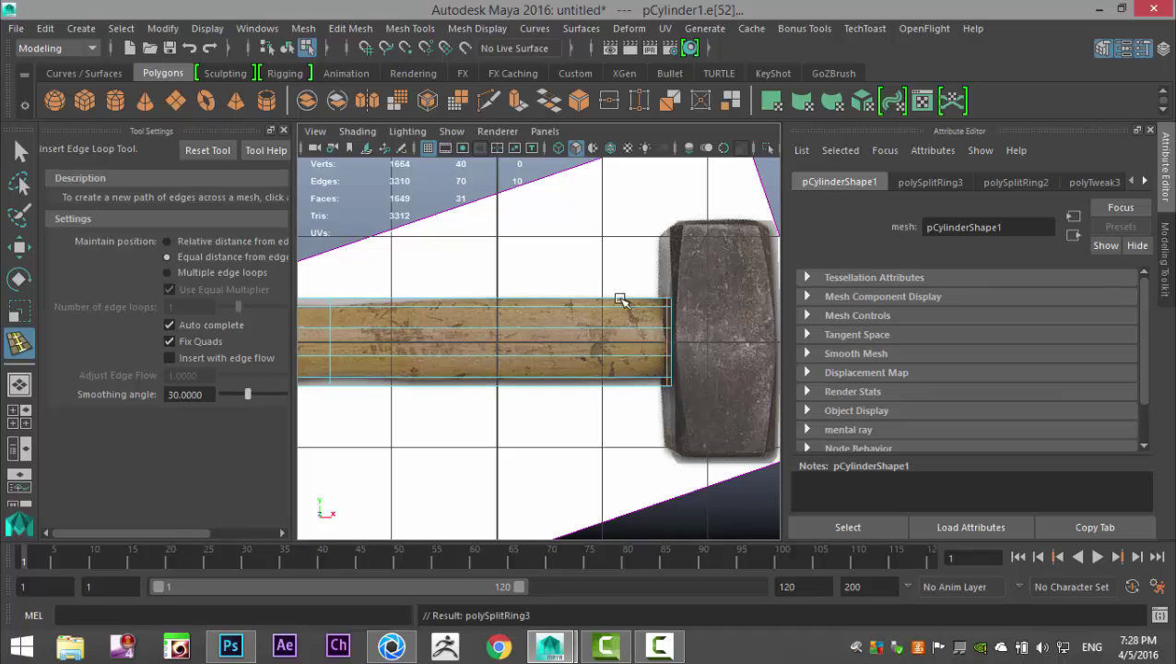
click(521, 299)
alt+middle_drag(341, 408, 501, 315)
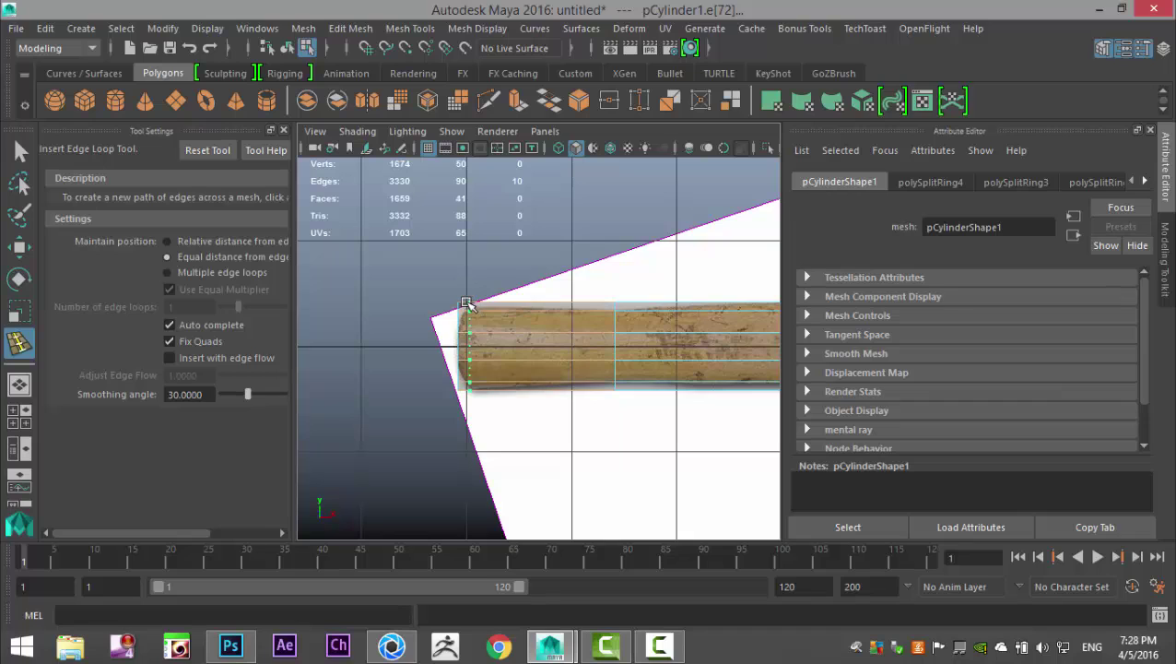
click(463, 303)
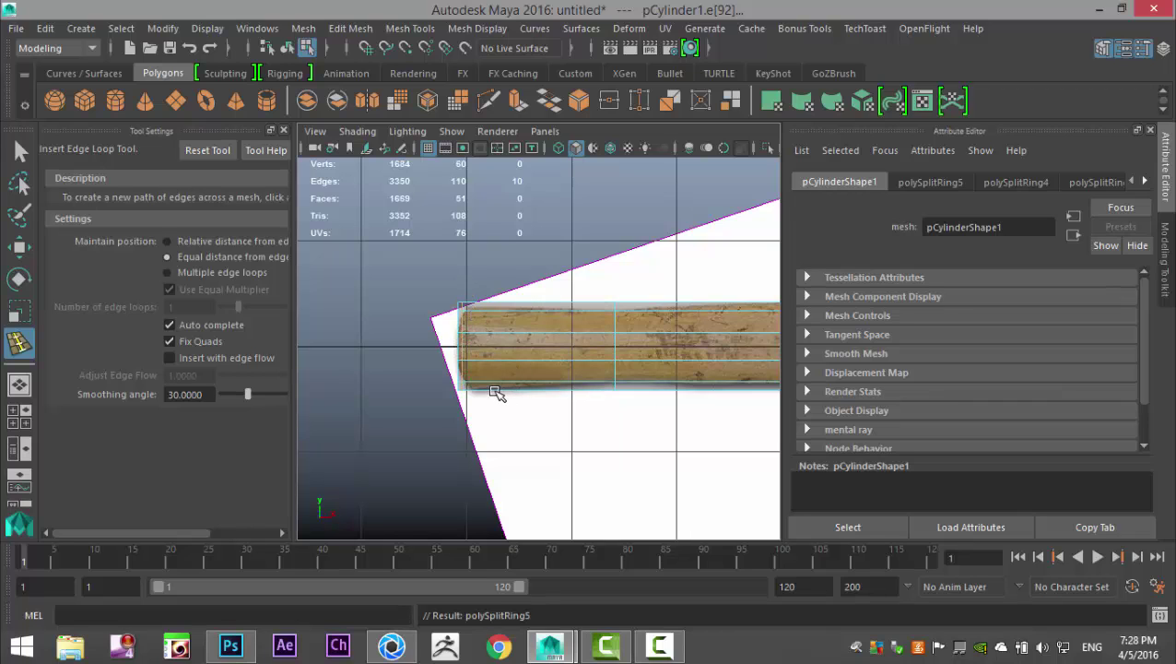
- In the front view, select the vertices at the handle's butt end and scale them up slightly along Y to match the reference
key(q)
right_drag(465, 150, 410, 198)
drag(441, 281, 517, 488)
key(r)
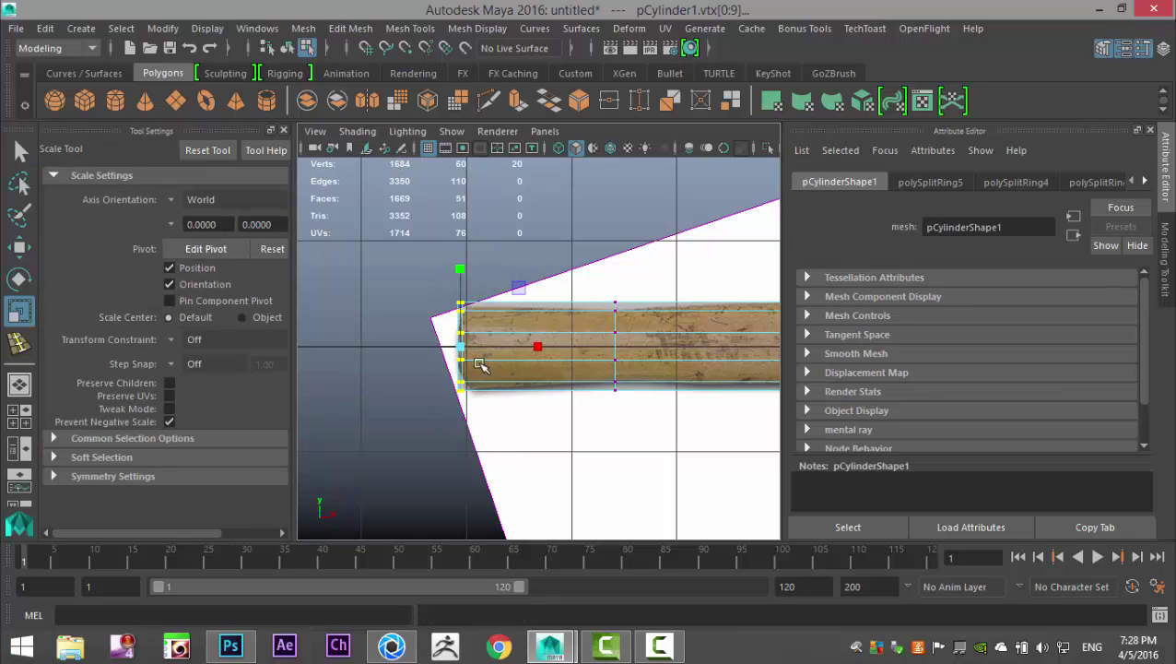
drag(461, 267, 463, 267)
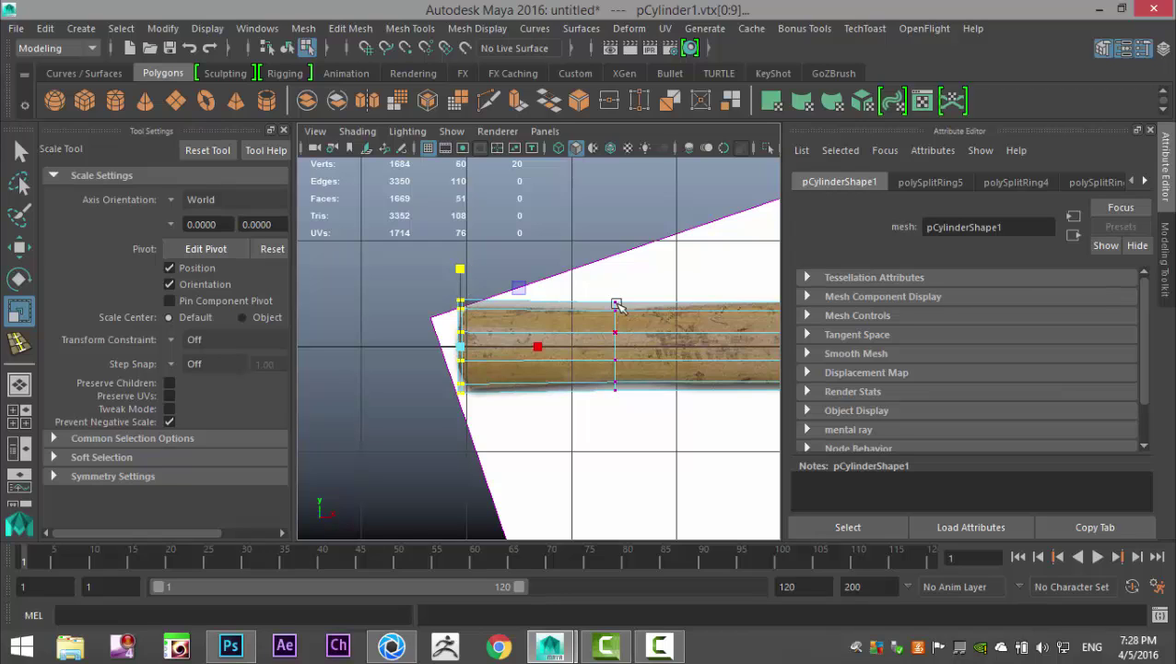
- Scale the loop near the butt down along Y and the loop nearer the head up slightly to follow the reference outline
drag(599, 406, 619, 275)
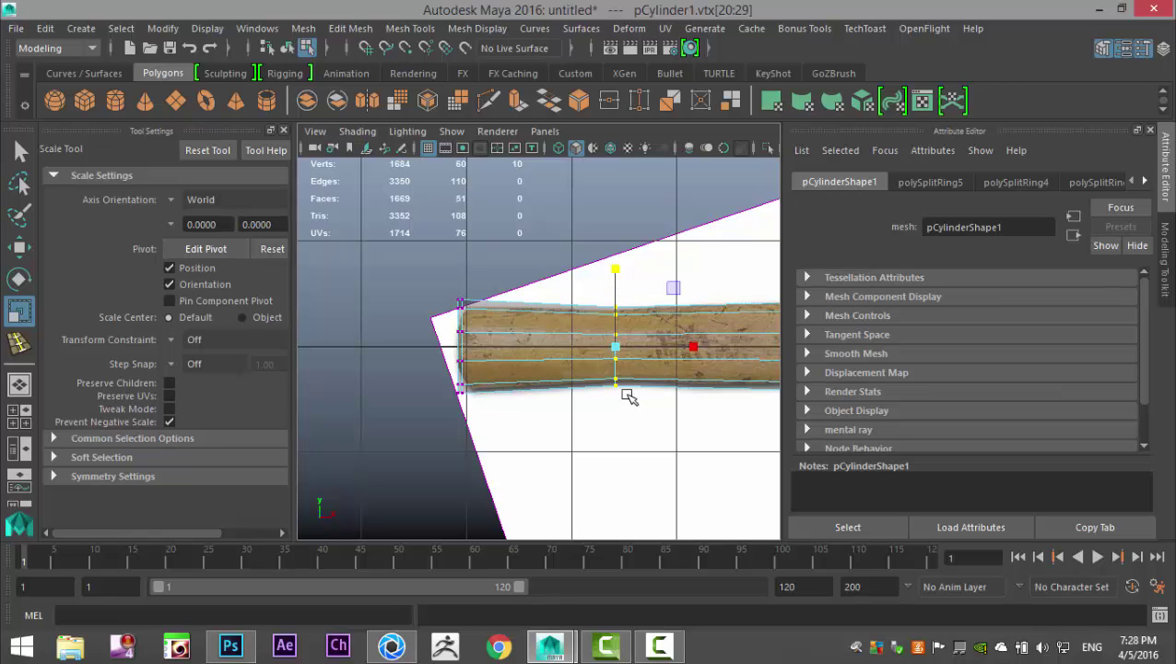
alt+middle_drag(645, 399, 394, 415)
alt+middle_drag(578, 356, 484, 364)
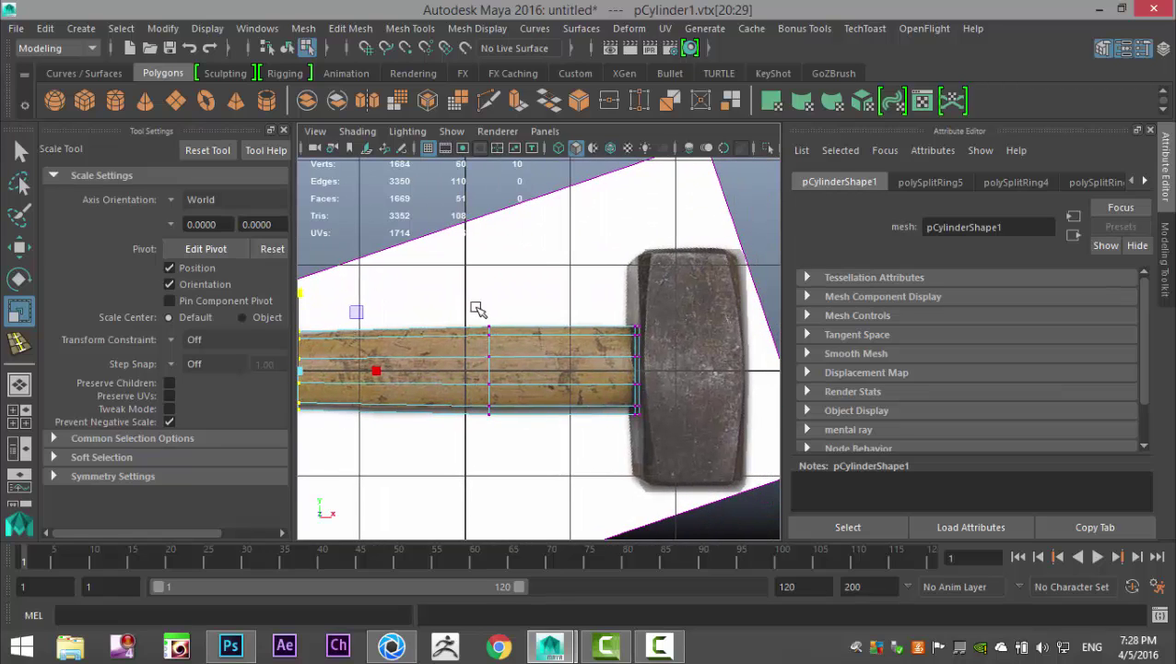
drag(535, 509, 496, 291)
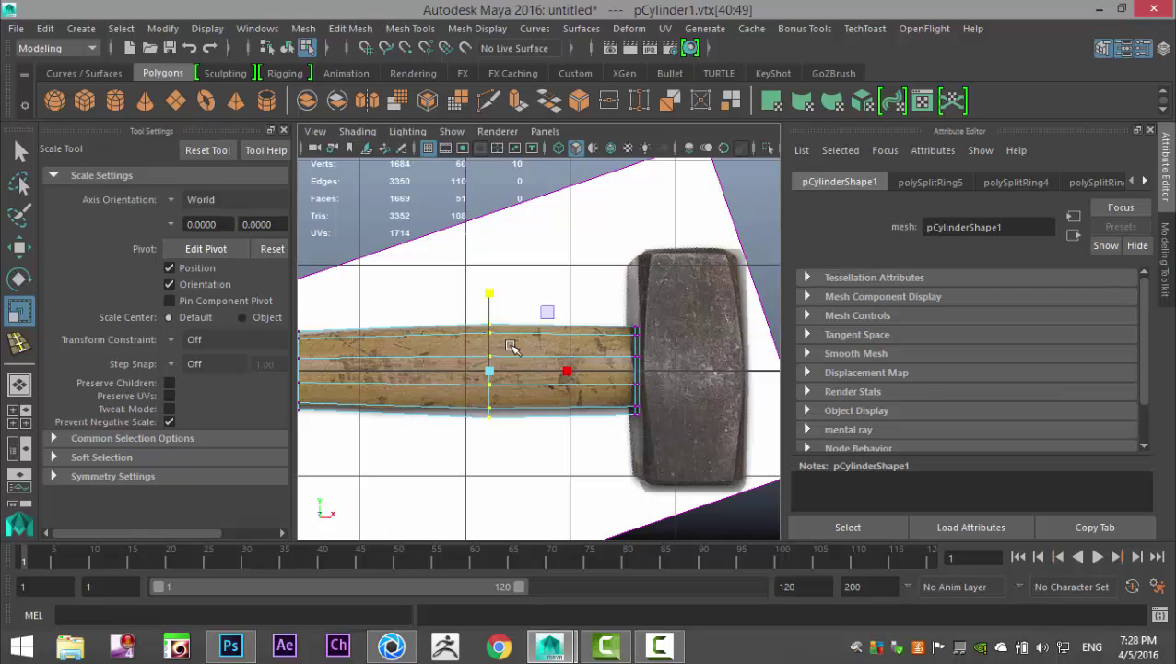
- Return to the perspective view, close the tool settings and clear the vertex selection on the handle
click(9, 424)
key(space)
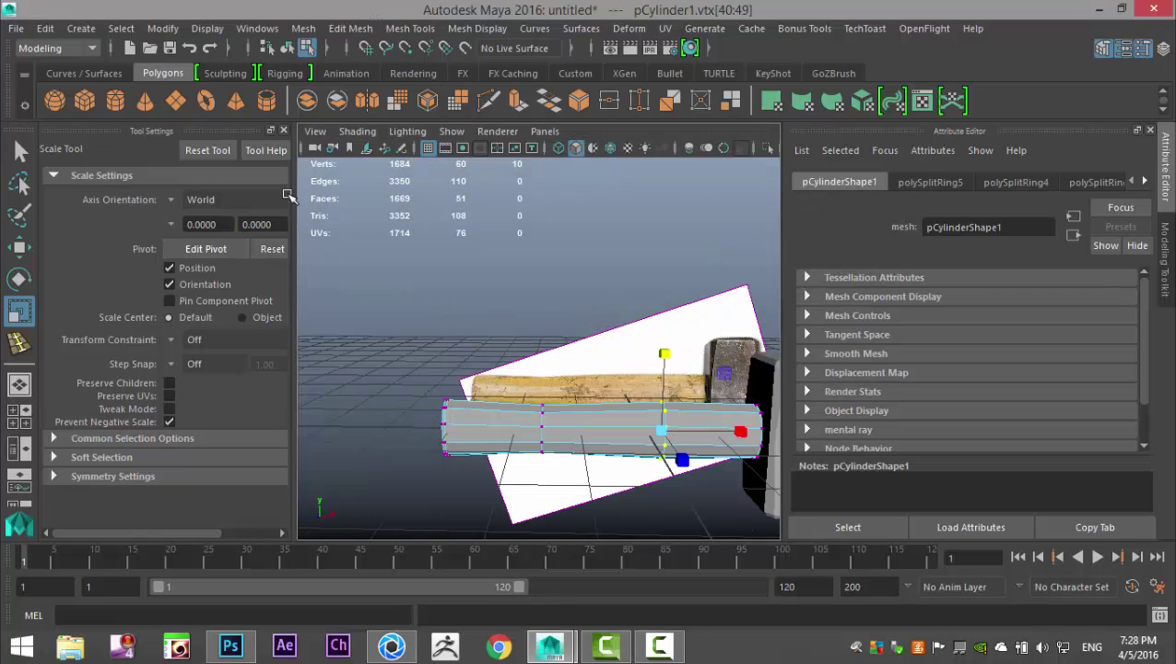
click(285, 132)
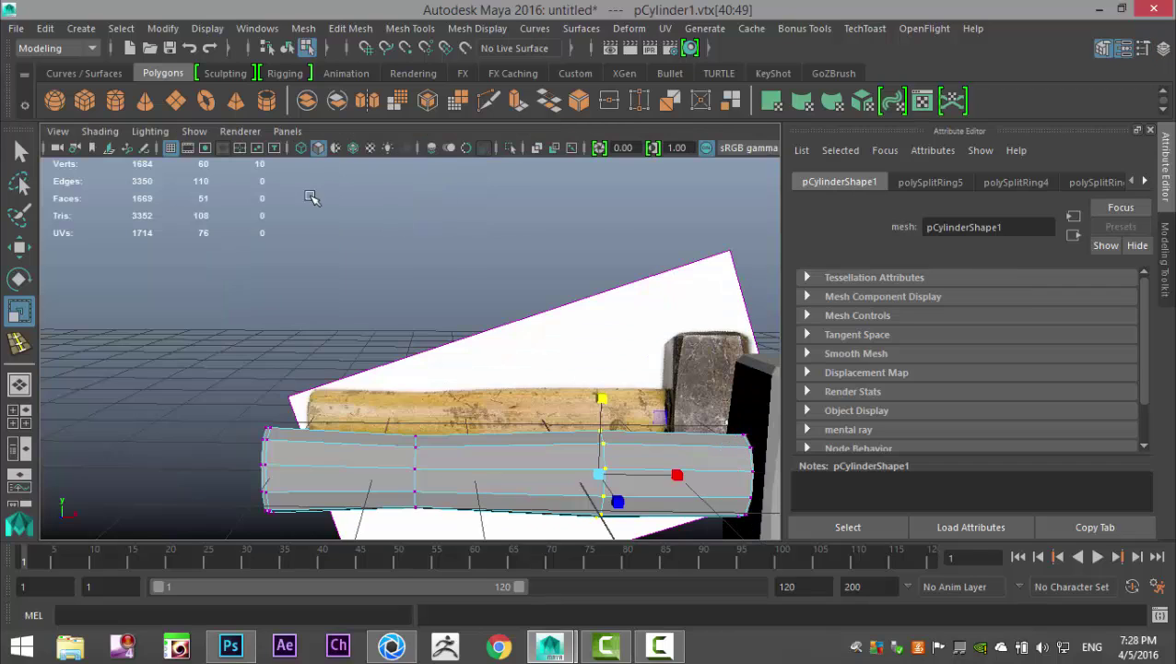
scroll(322, 288, down, 3)
alt+drag(321, 315, 494, 397)
click(666, 450)
scroll(663, 451, down, 3)
scroll(661, 452, up, 6)
scroll(636, 439, down, 1)
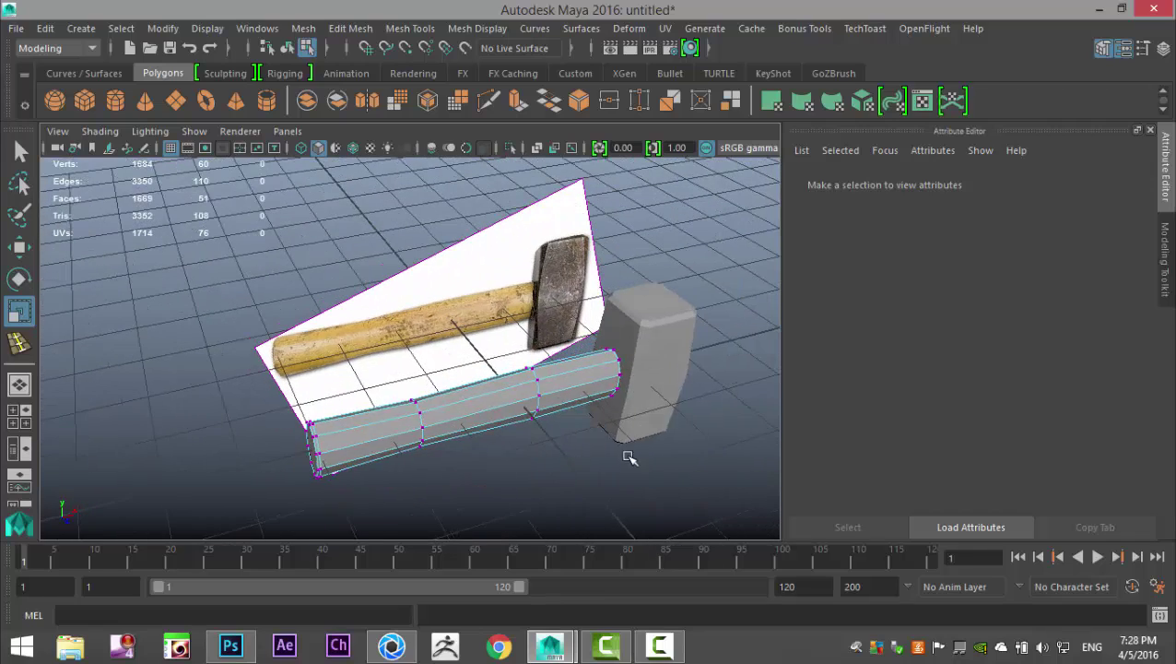
- Switch to object selection and check the hammer head and handle together from different angles
alt+drag(631, 458, 559, 432)
right_drag(606, 365, 691, 124)
click(601, 318)
click(479, 392)
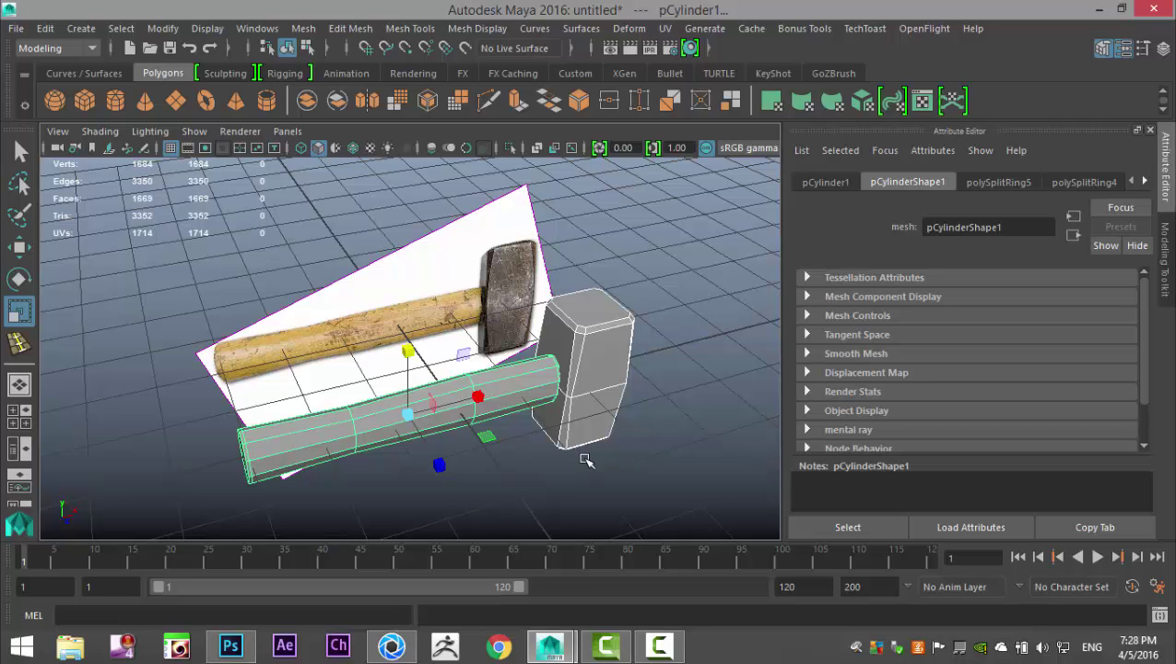
alt+drag(587, 458, 672, 480)
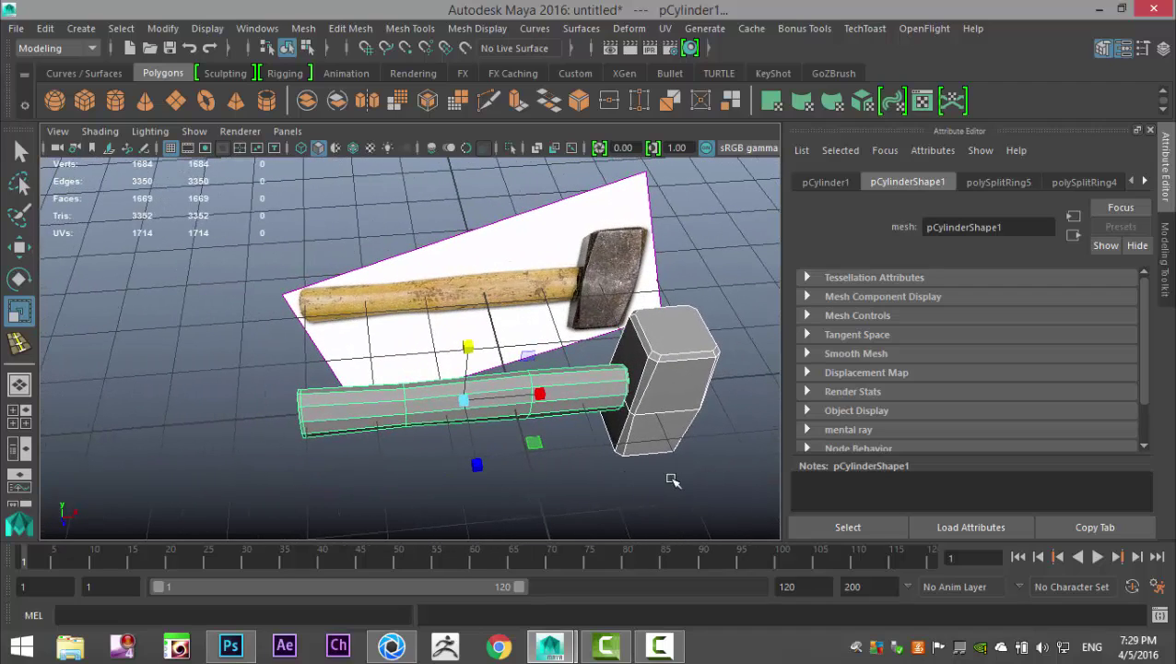
click(672, 481)
- Smooth the handle mesh with one division level
click(565, 391)
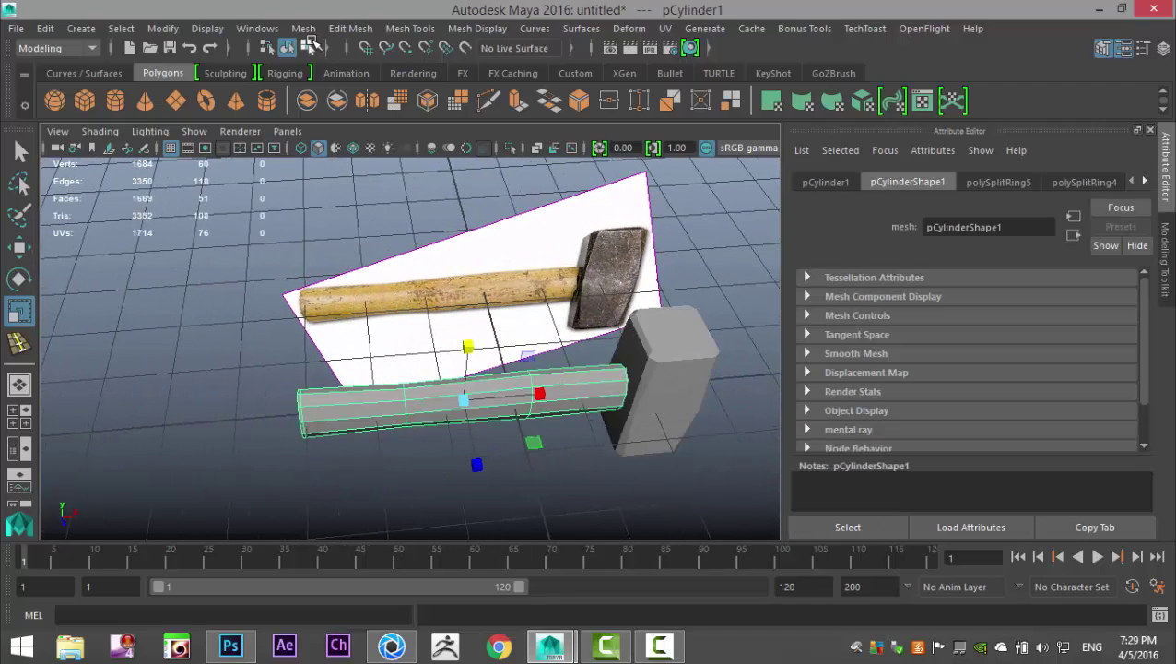
click(304, 30)
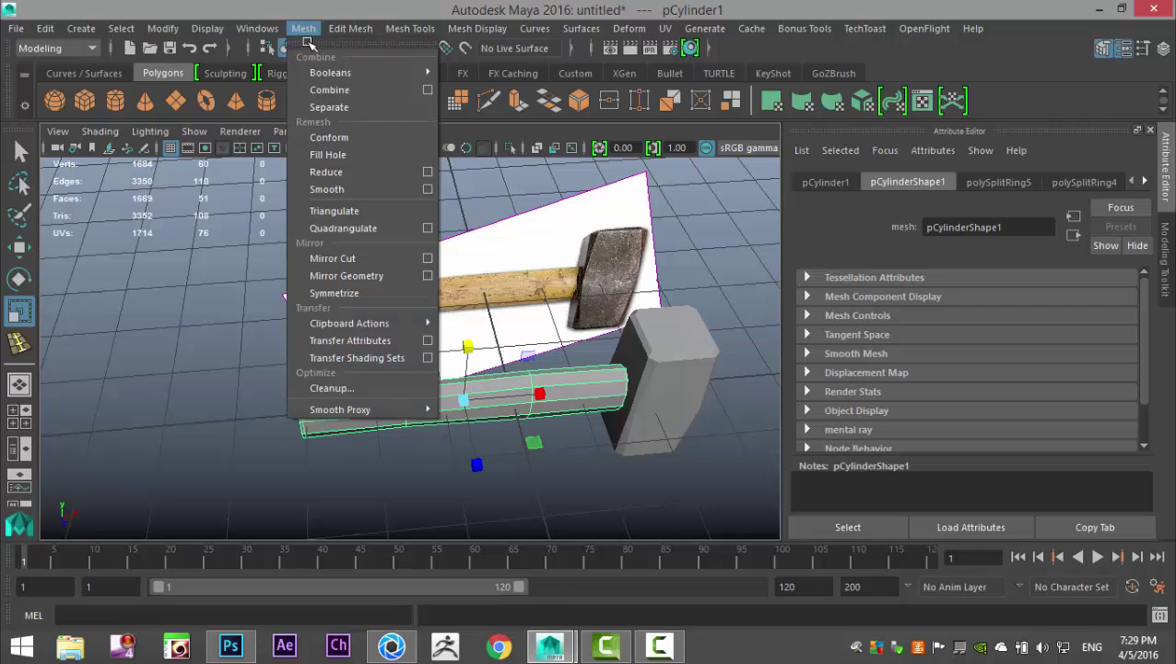
click(340, 191)
alt+drag(249, 406, 296, 402)
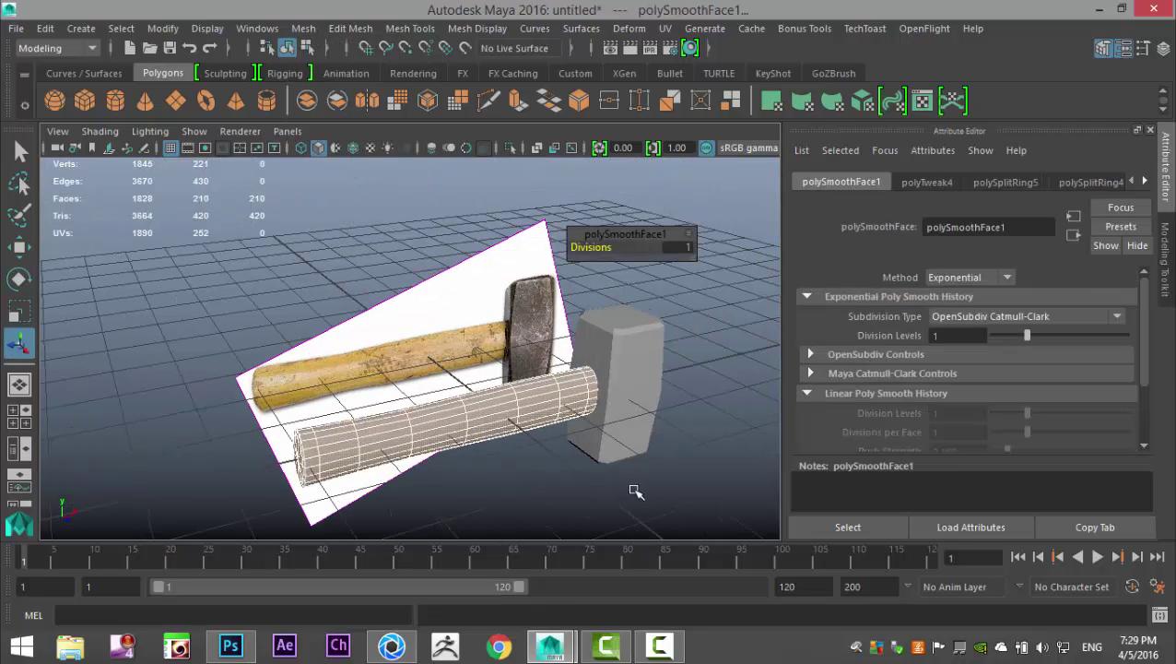
click(647, 493)
scroll(650, 494, down, 2)
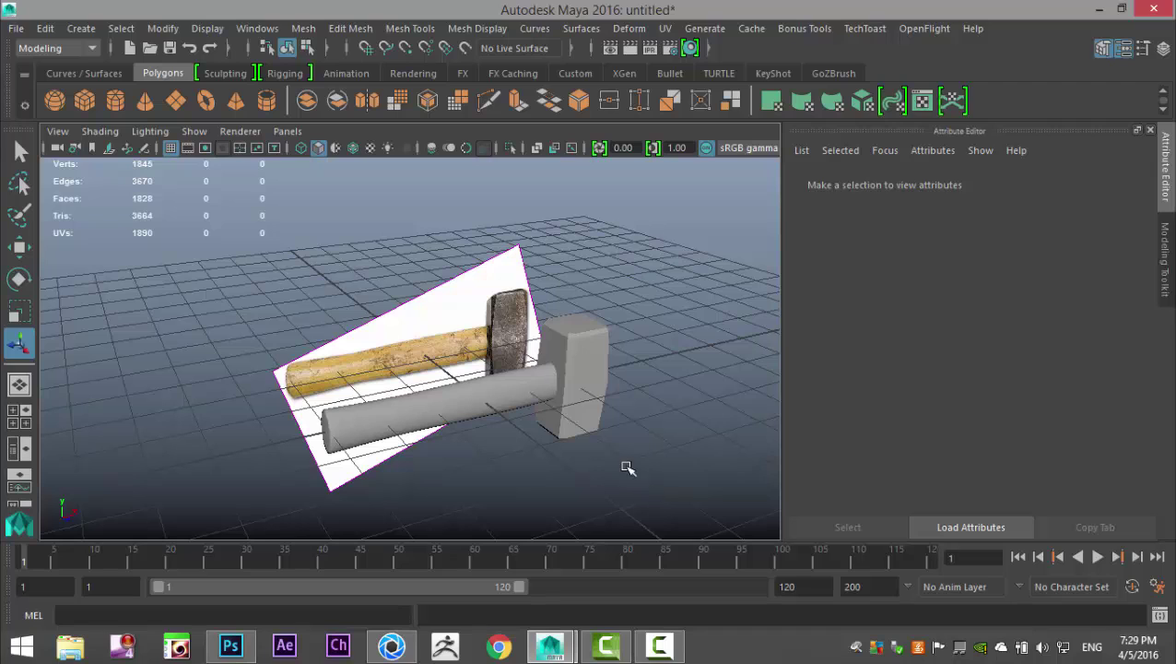
click(532, 388)
click(604, 377)
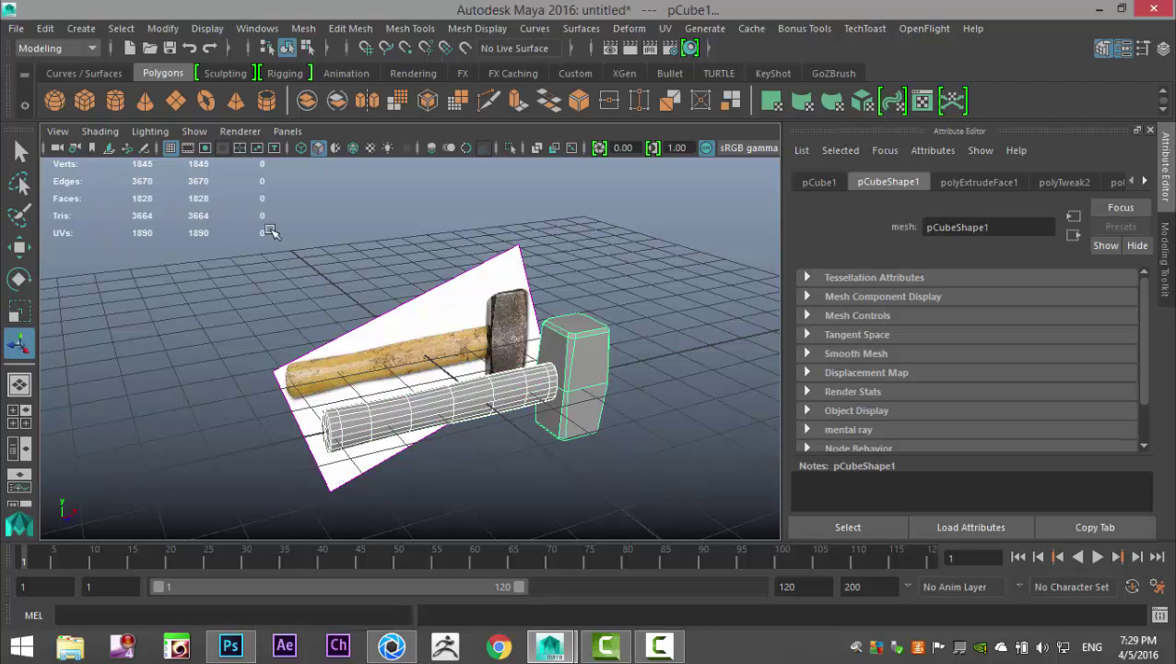
scroll(655, 389, up, 1)
alt+drag(654, 395, 583, 425)
click(587, 429)
- Apply an automatic UV projection to the handle and open the UV Editor
click(523, 359)
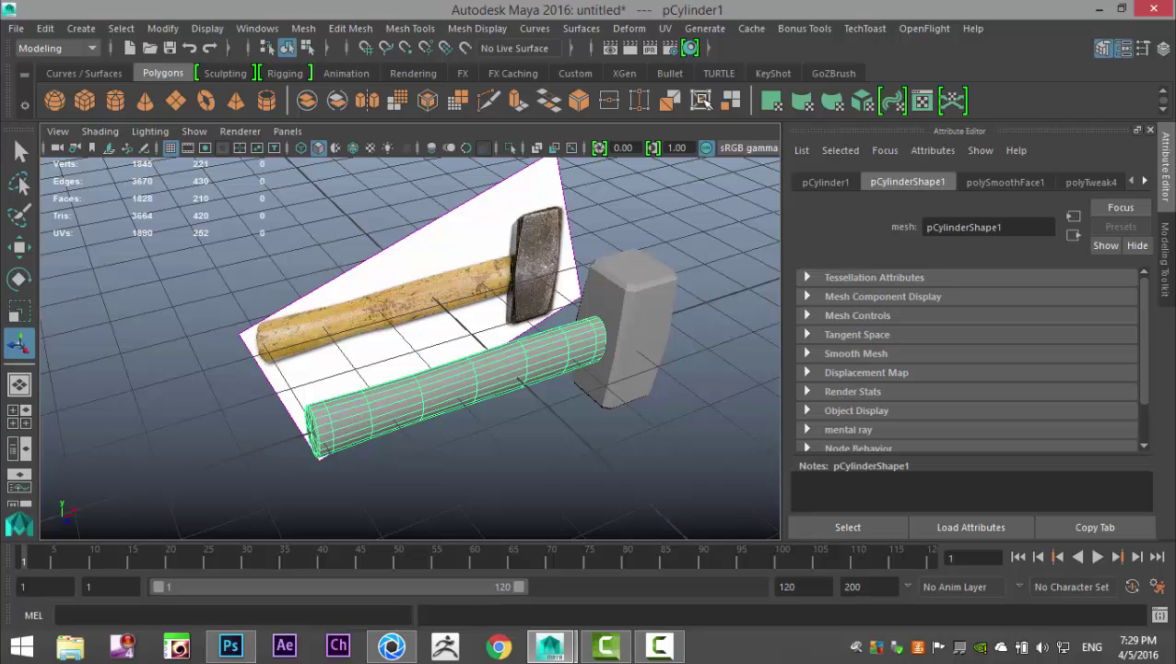
click(665, 29)
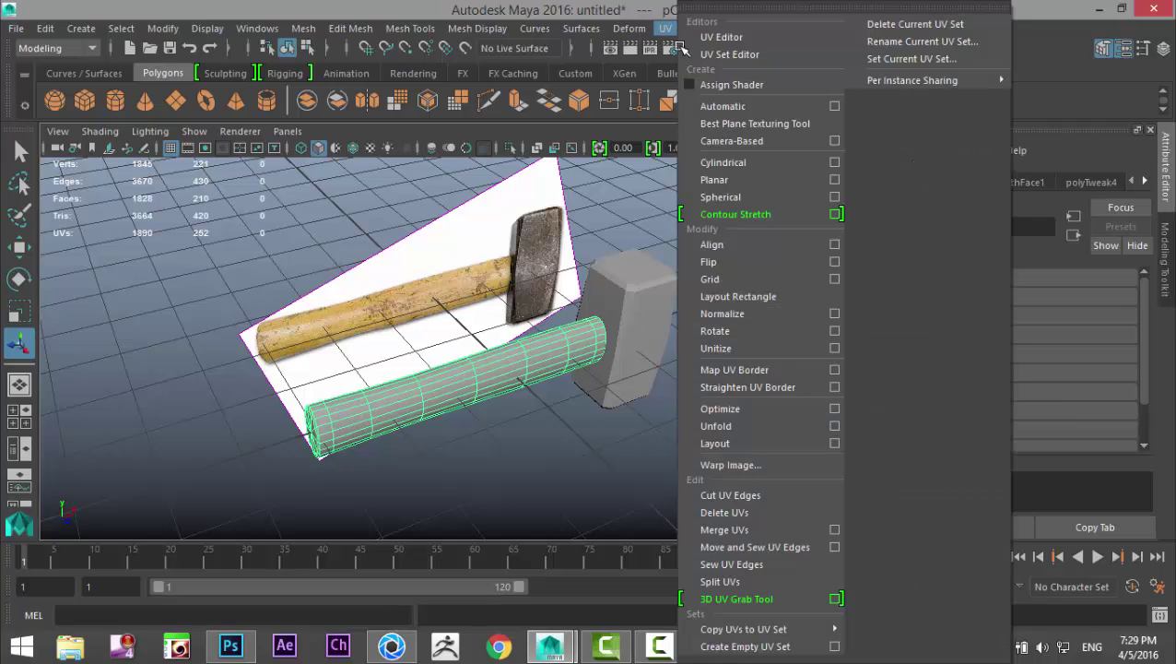
click(741, 107)
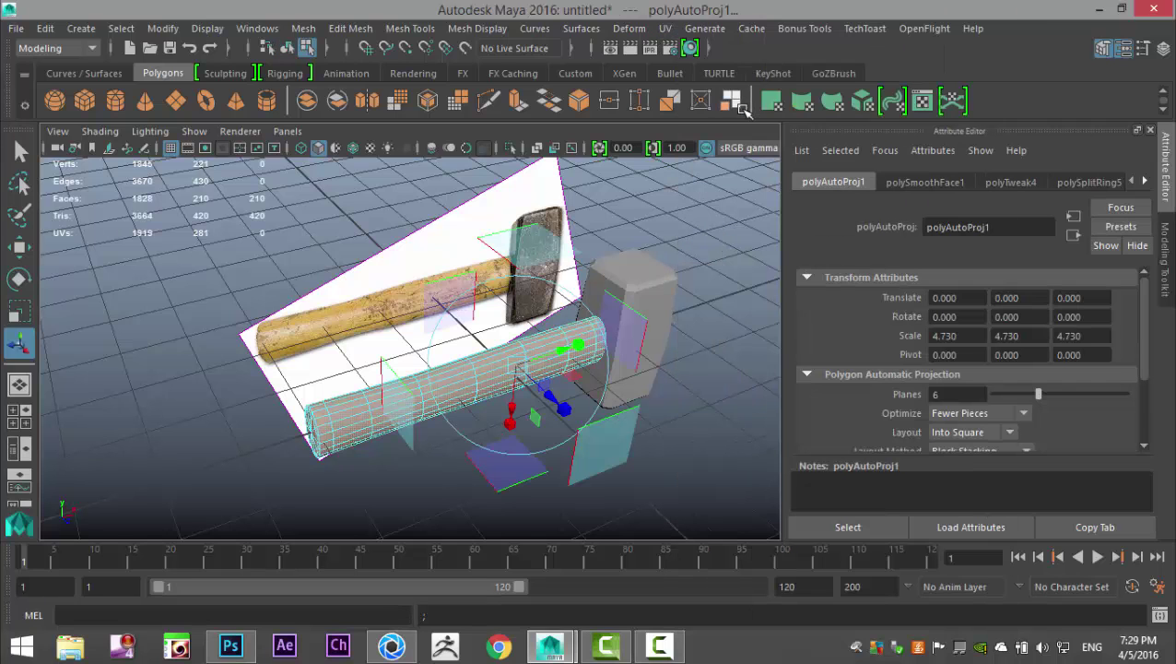
click(666, 30)
click(747, 39)
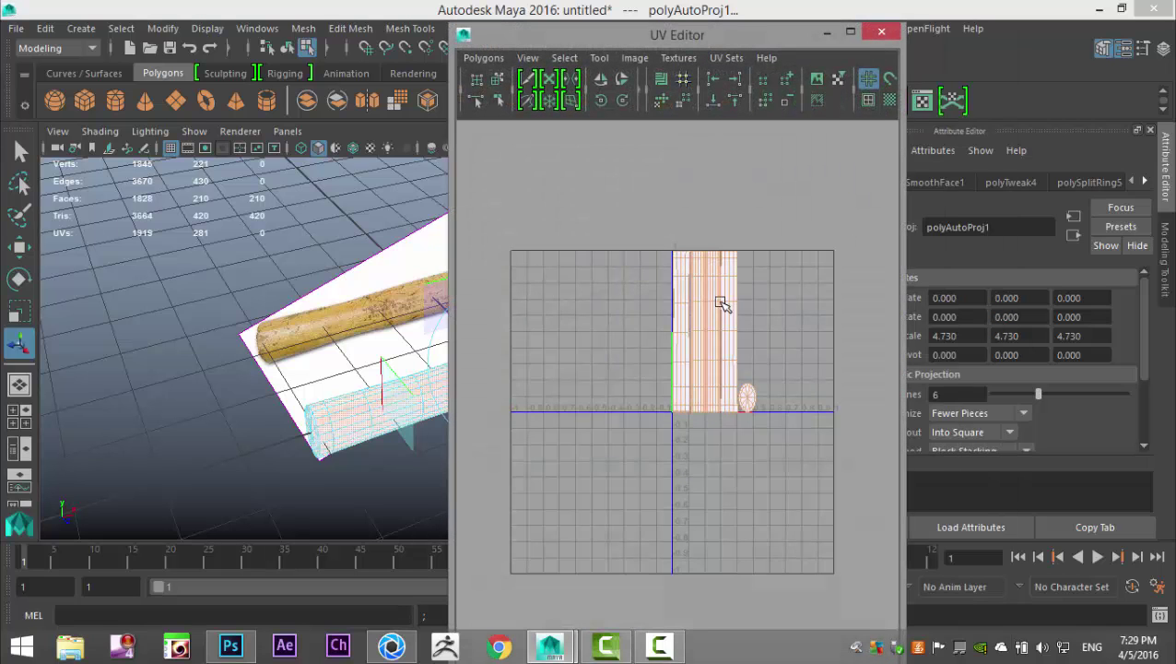
- Select the handle's leftmost UV shell and move it left along U, clear of the other shells
scroll(768, 366, up, 3)
alt+middle_drag(761, 360, 759, 486)
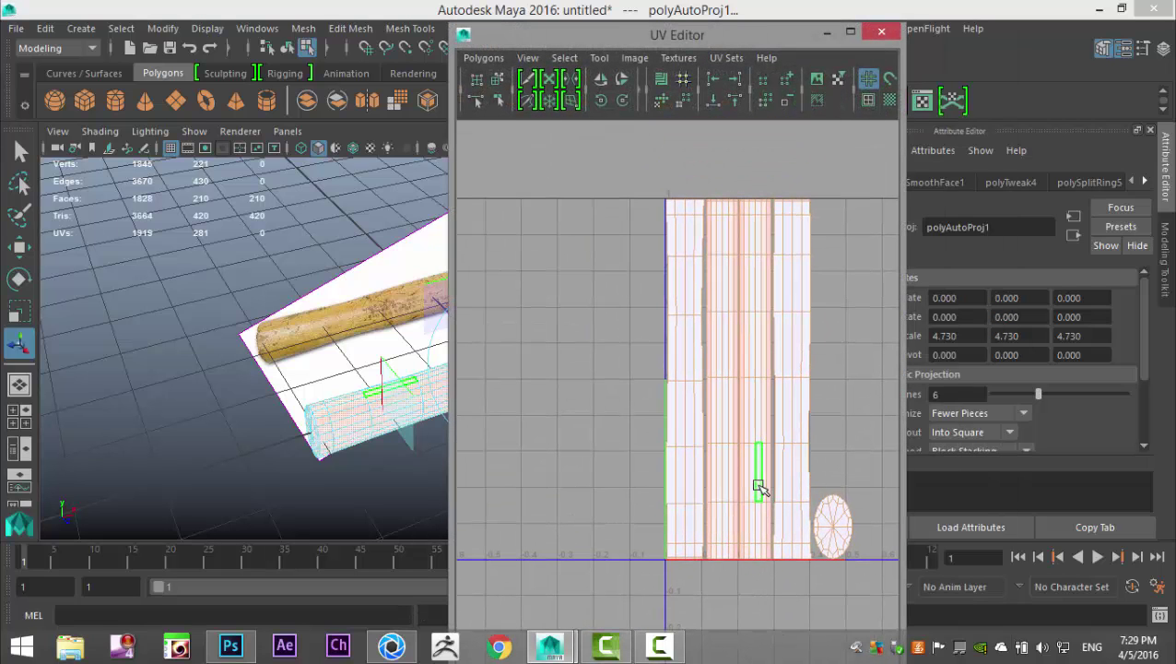
right_drag(662, 306, 656, 304)
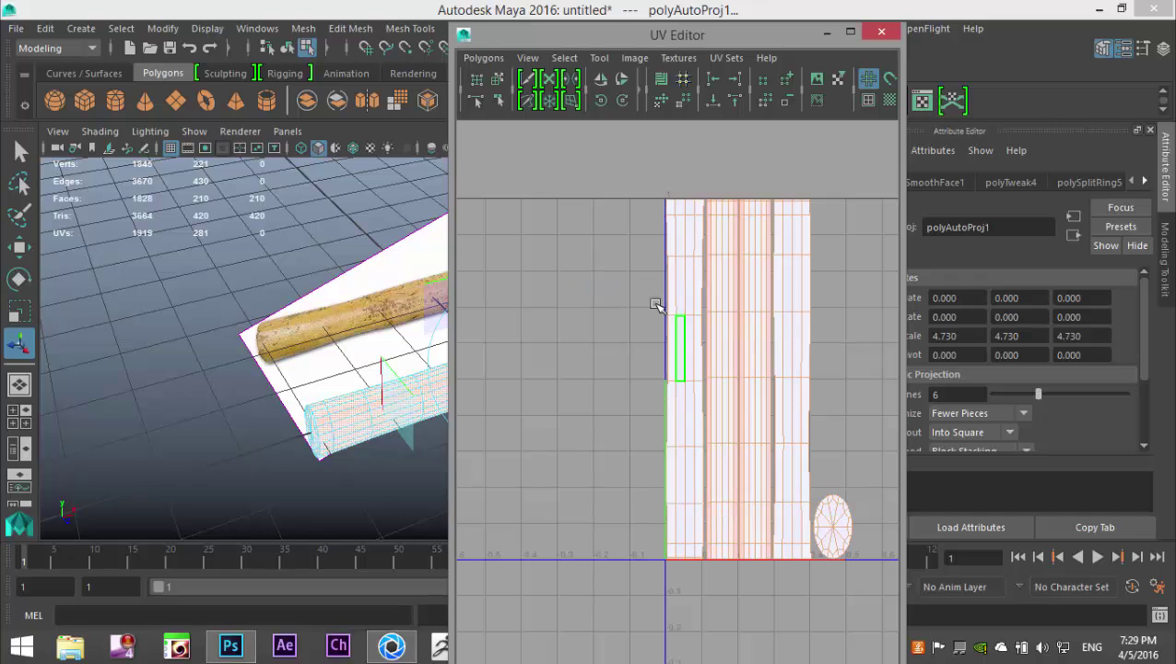
click(688, 323)
key(w)
drag(694, 378, 662, 381)
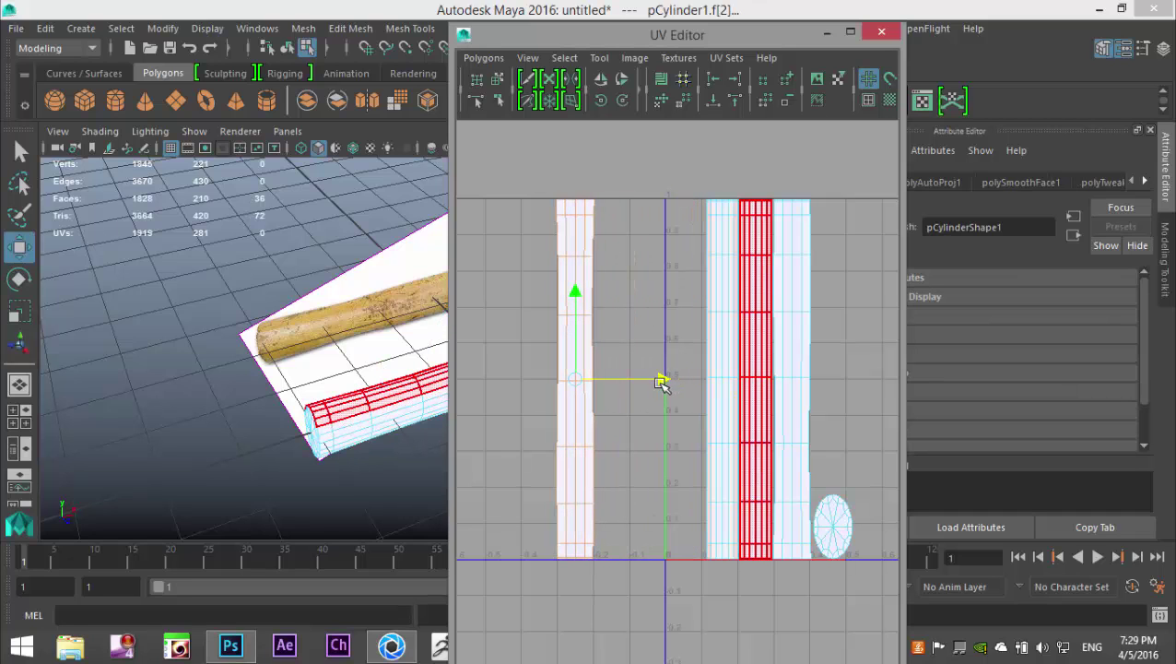
- Switch to edge selection and pick the topmost edge on the right border of the separated UV shell
click(594, 260)
right_drag(593, 256, 576, 227)
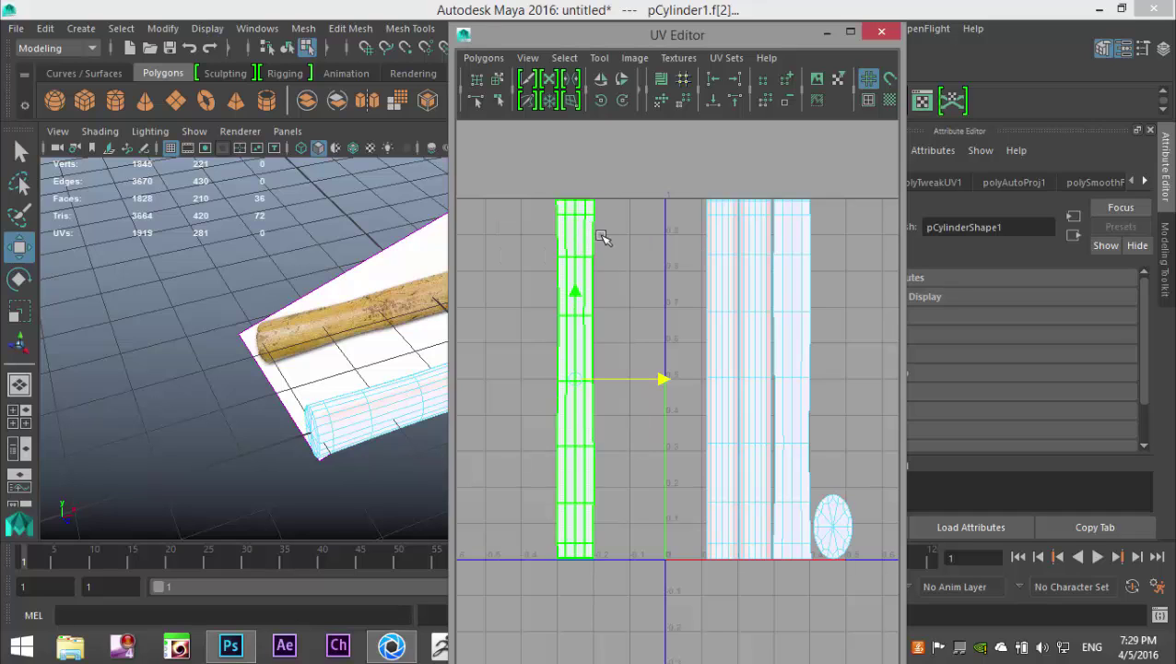
drag(595, 196, 591, 606)
scroll(636, 395, up, 3)
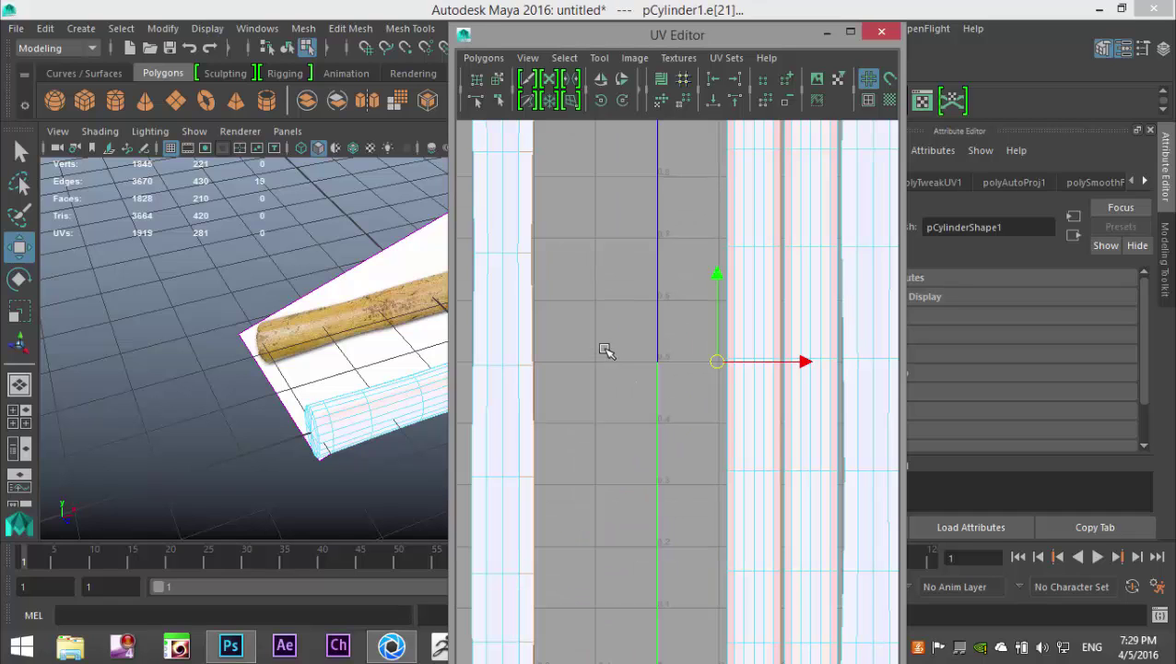
alt+middle_drag(606, 350, 642, 417)
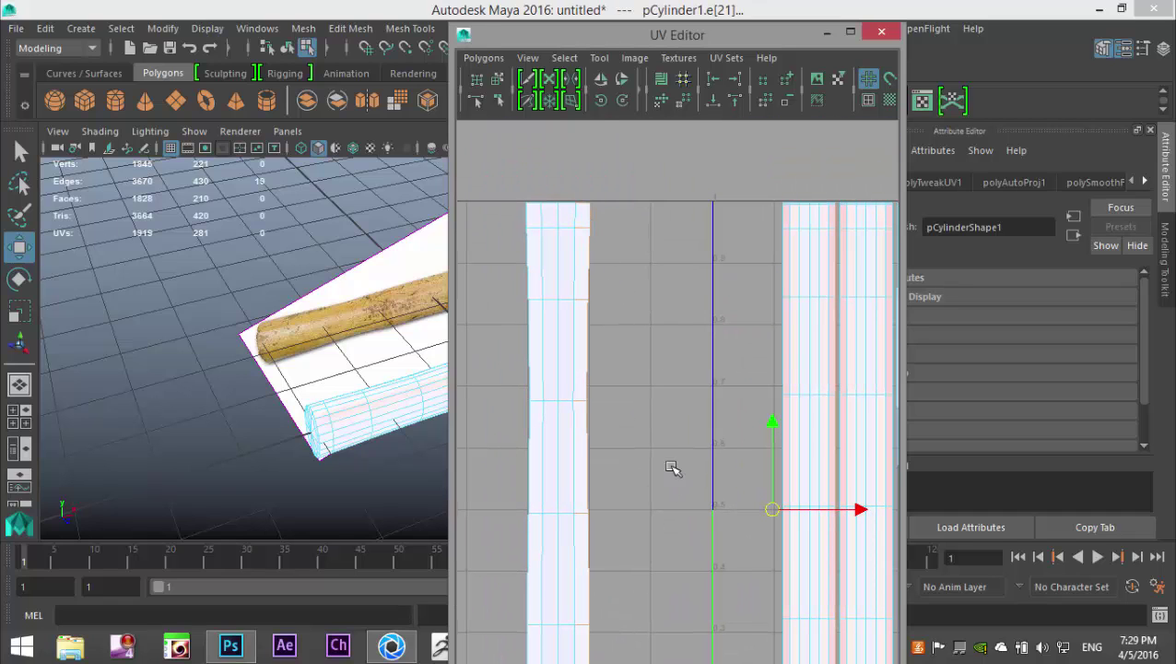
click(593, 214)
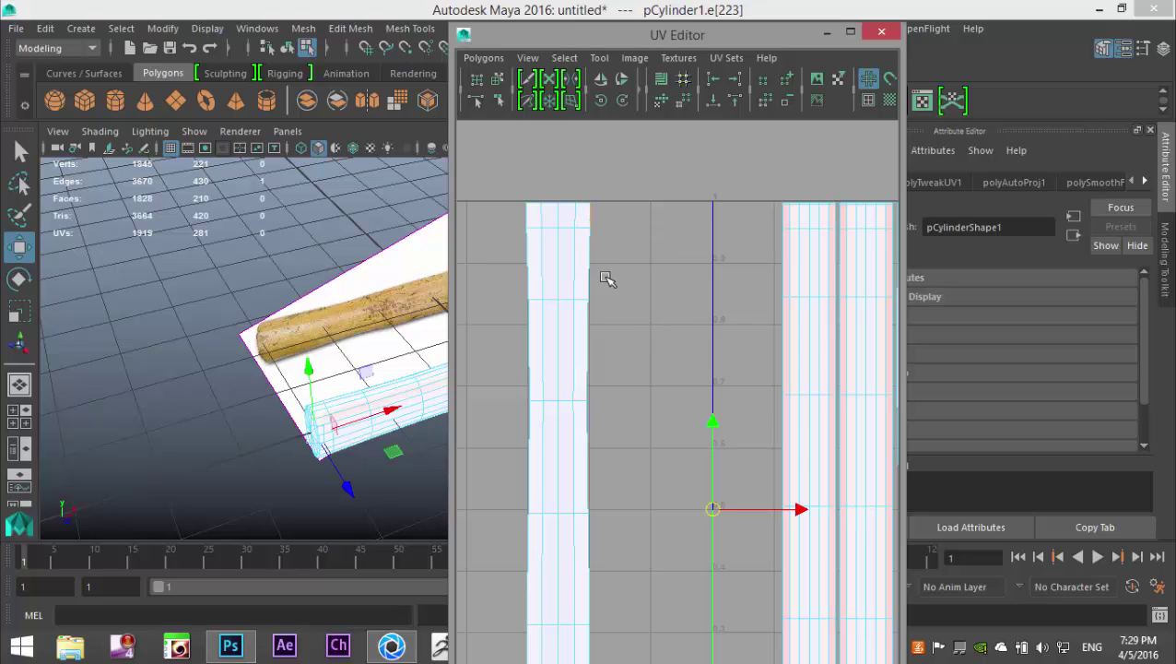
- Widen the UV Editor window and turn off the shaded display of the UV shells
click(817, 78)
click(816, 78)
click(865, 80)
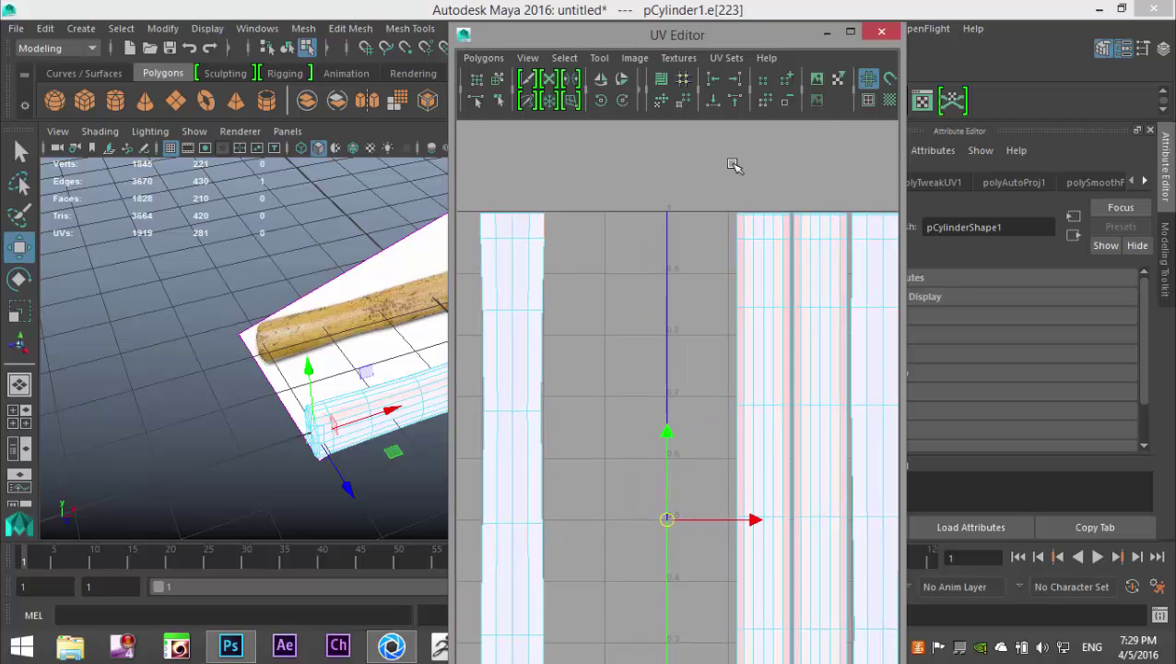
drag(907, 164, 1085, 163)
click(936, 80)
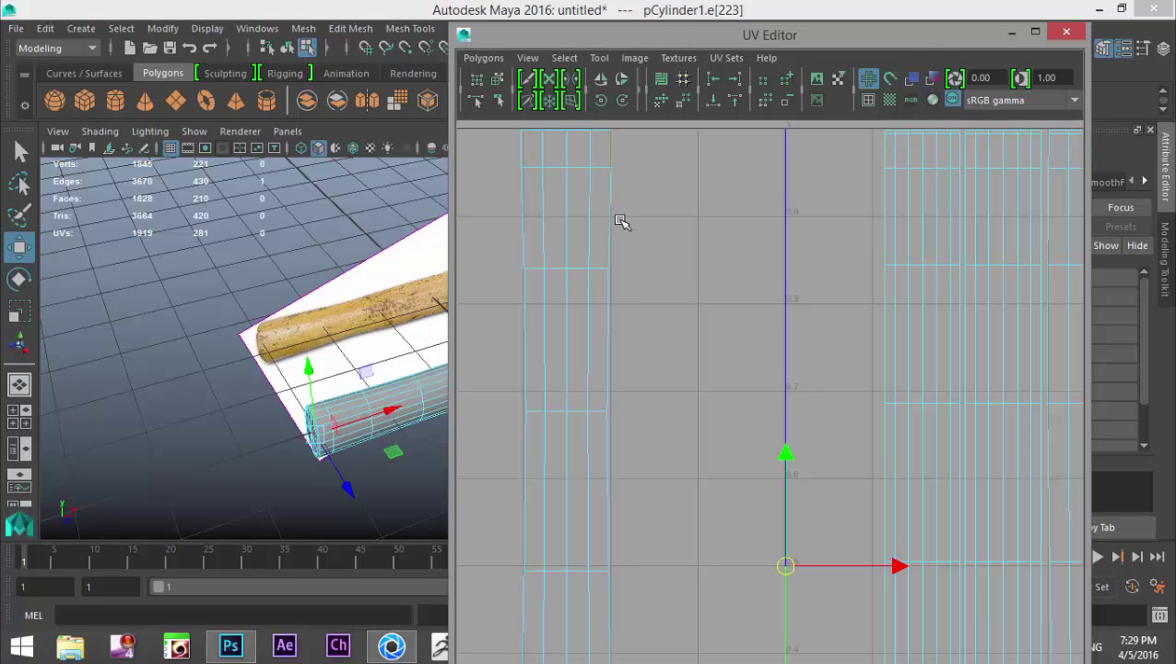
- Select the remaining edges down the separated shell's right border and move and sew them to the matching shell
click(614, 440)
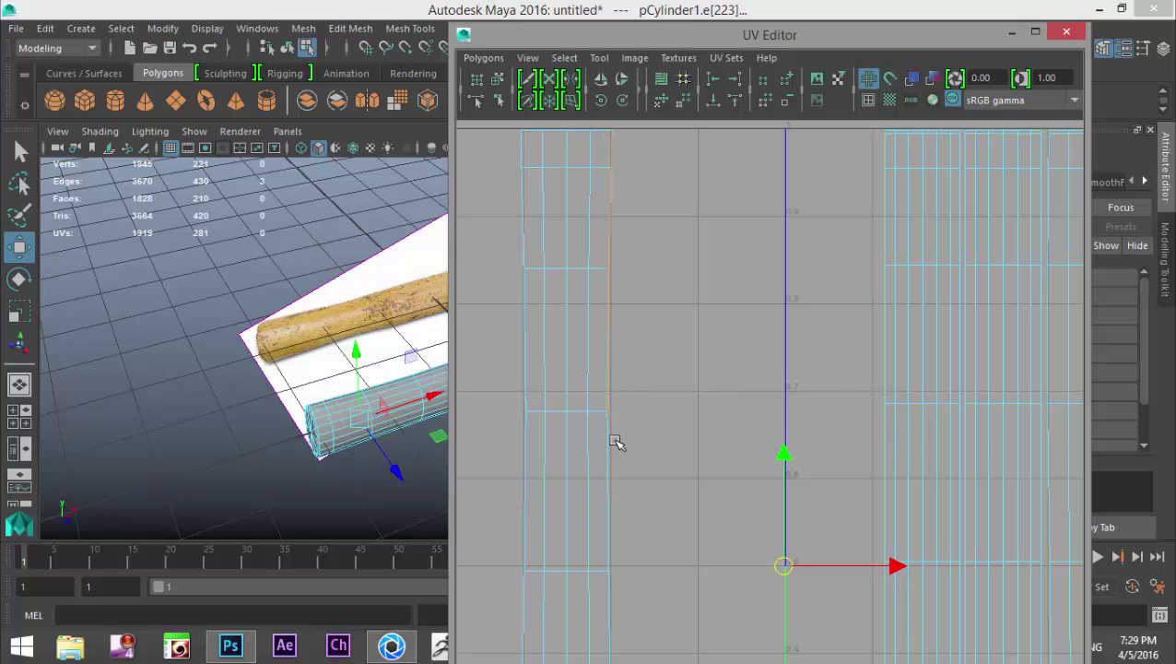
double_click(613, 446)
alt+middle_drag(667, 491, 689, 198)
shift+click(635, 360)
shift+click(639, 488)
alt+middle_drag(693, 538, 670, 243)
shift+click(635, 355)
shift+click(635, 375)
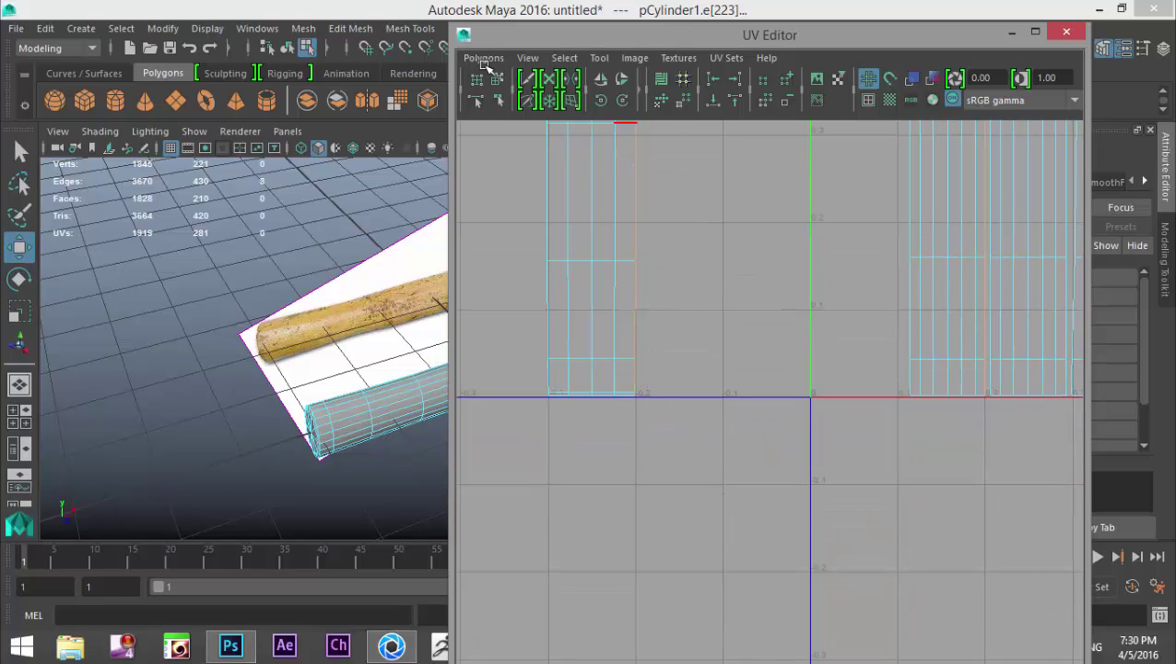
click(483, 57)
click(625, 599)
- Select the whole sewn UV shell and move it left, away from the remaining handle shells
scroll(815, 406, down, 5)
alt+middle_drag(808, 396, 785, 547)
click(879, 318)
right_drag(879, 318, 830, 301)
click(827, 325)
key(ctrl+F11)
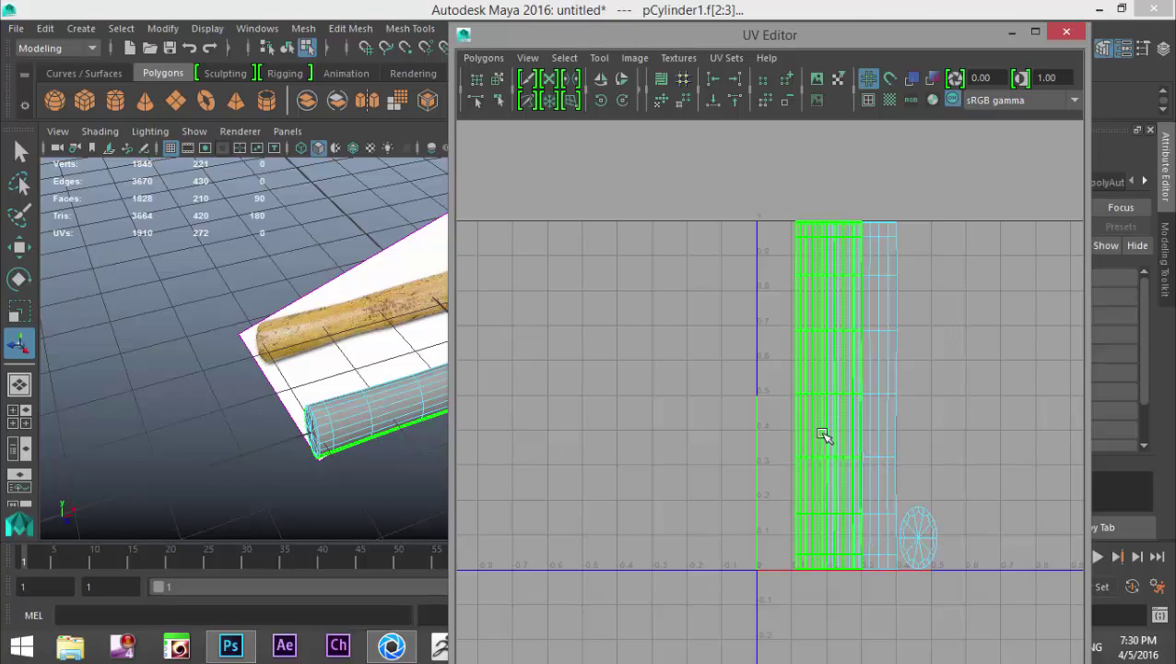
key(w)
drag(836, 399, 650, 390)
- Select the edges down the moved shell's right border and move and sew them to the matching handle shell
click(687, 256)
right_drag(679, 250, 691, 204)
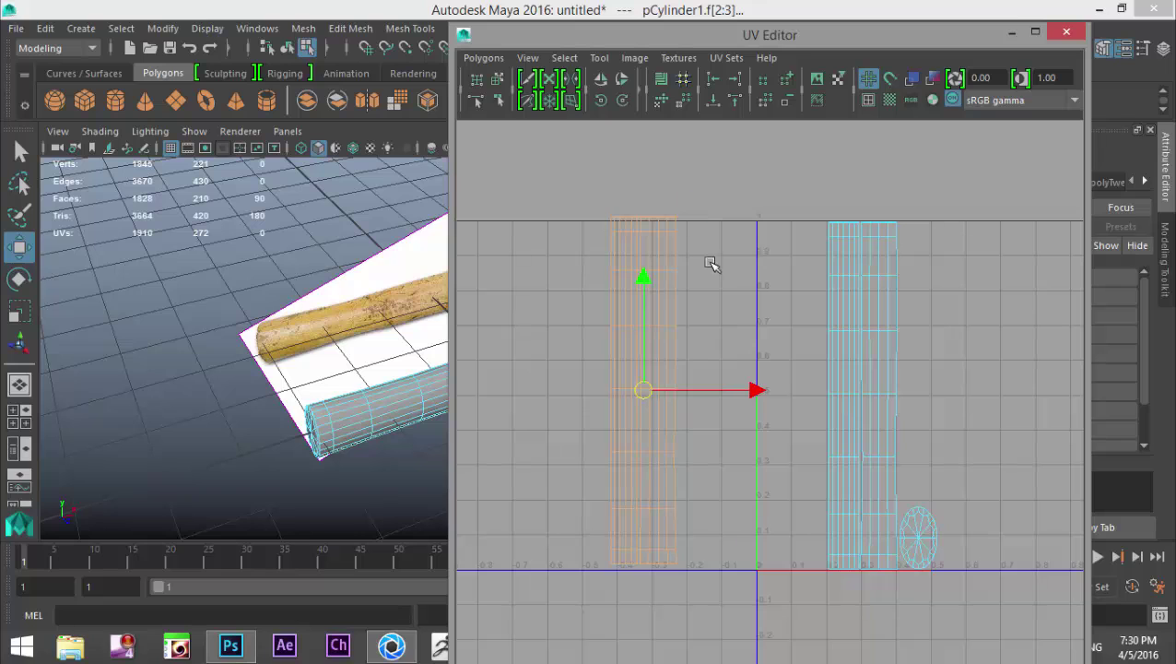
click(678, 229)
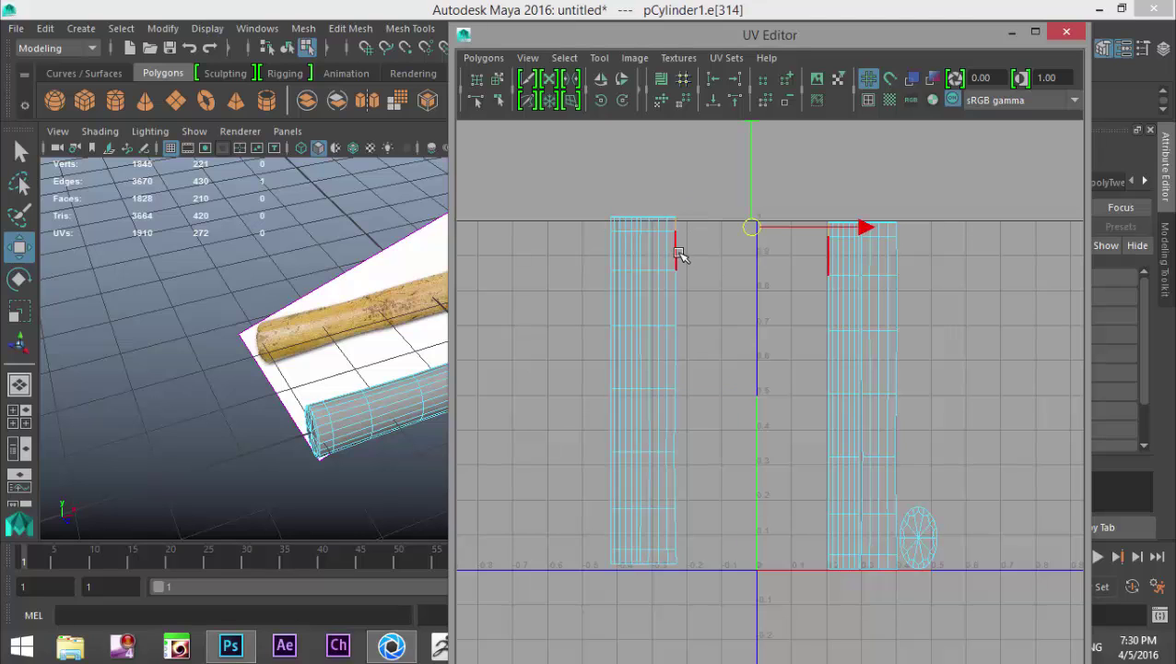
shift+click(678, 294)
shift+click(677, 355)
shift+click(677, 415)
shift+click(675, 530)
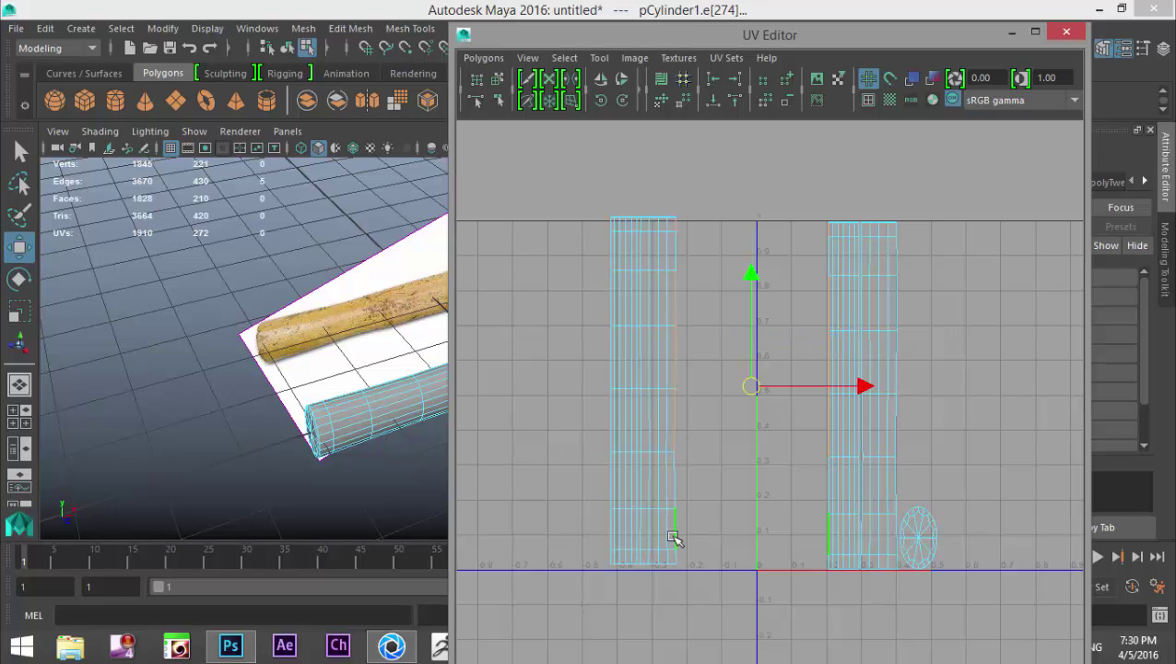
shift+click(682, 557)
shift+click(677, 481)
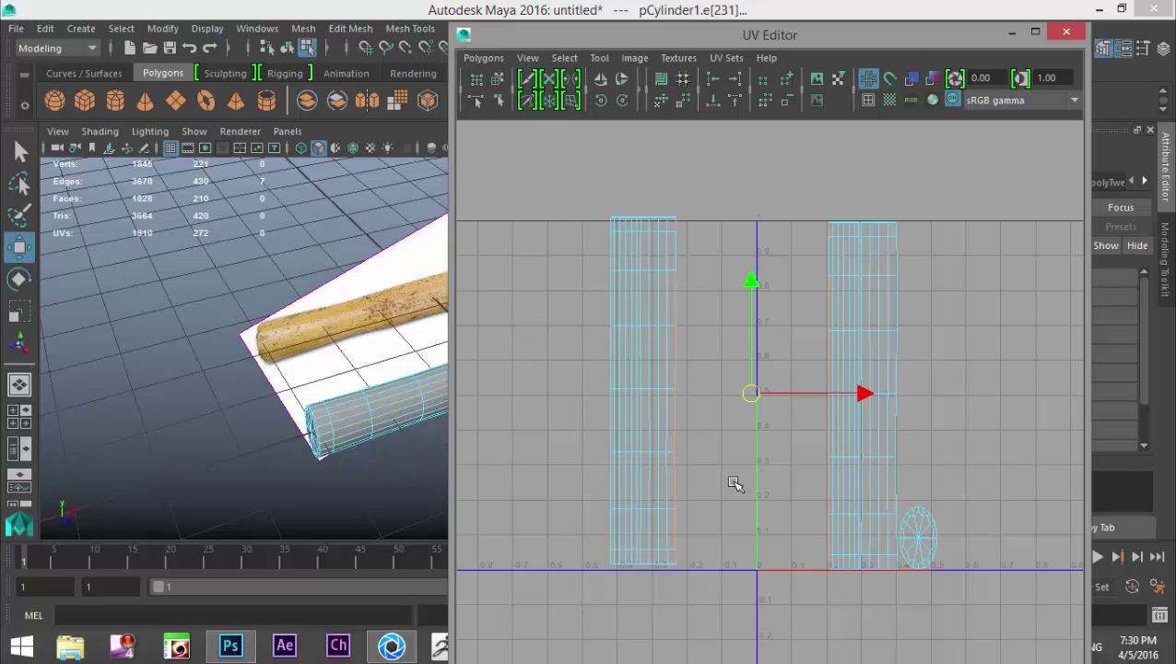
shift+click(679, 252)
click(484, 59)
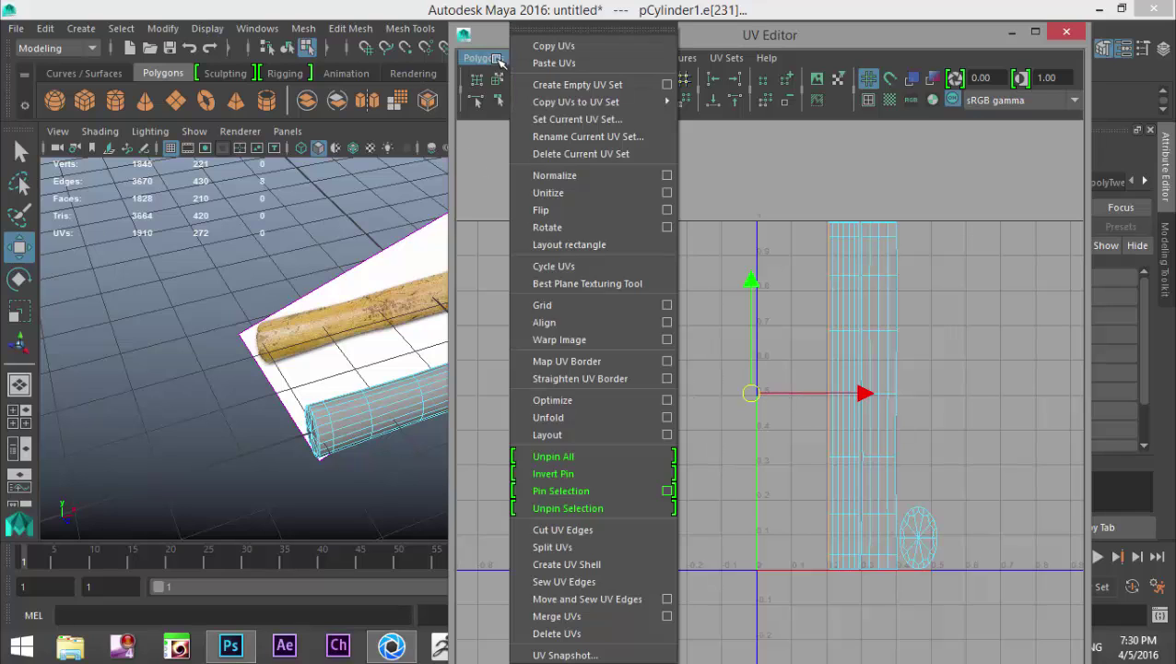
click(623, 600)
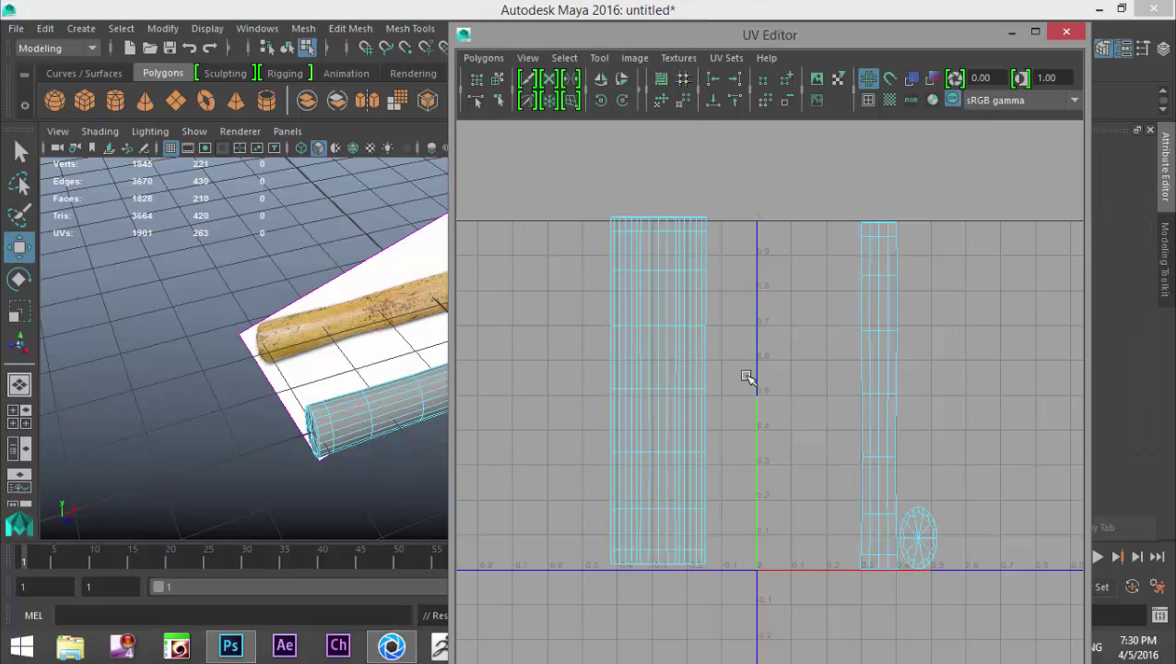
- Select the widened shell's whole right border and move and sew it to the last remaining handle strip
click(710, 257)
mouse_move(709, 257)
mouse_down()
mouse_move(706, 557)
mouse_move(704, 537)
mouse_move(731, 532)
mouse_up()
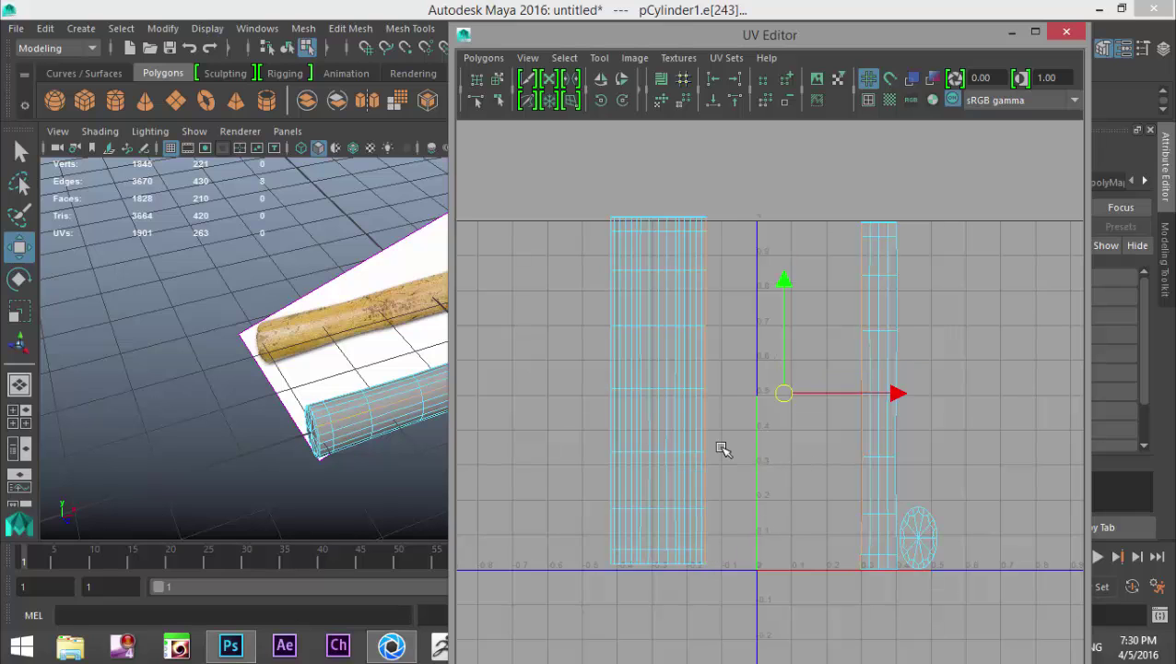
shift+right_drag(724, 449, 721, 440)
click(890, 580)
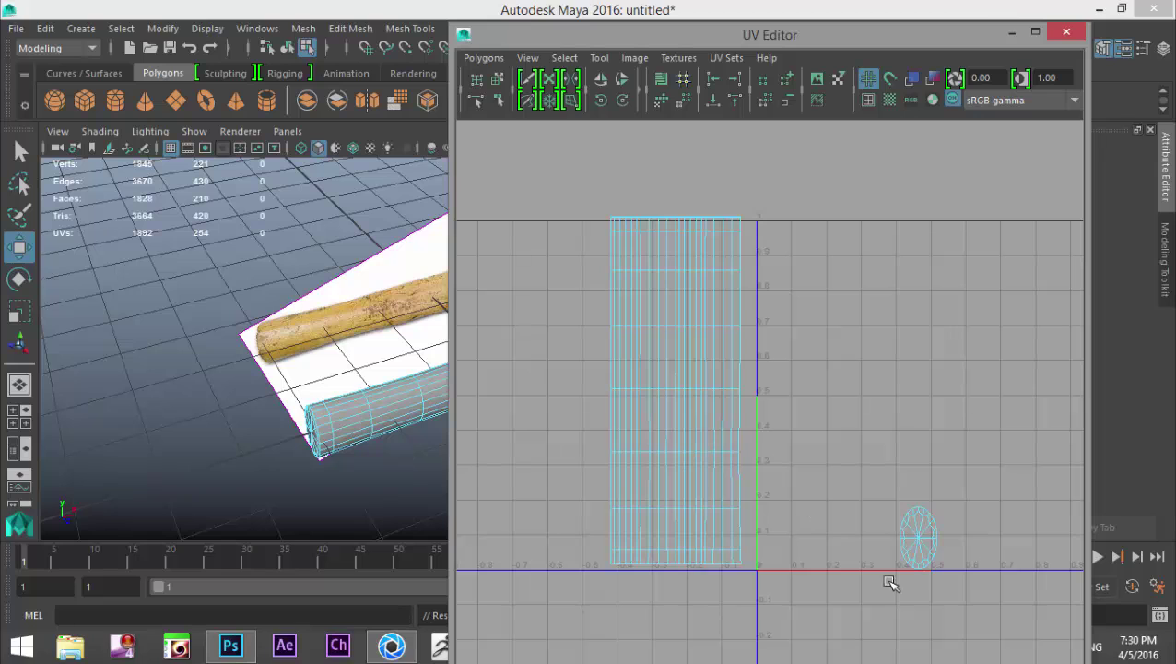
- Select all UVs of the handle and its round cap shell and lay them out
click(894, 566)
click(690, 359)
right_drag(689, 364, 793, 372)
scroll(753, 357, down, 2)
drag(618, 240, 950, 614)
click(484, 58)
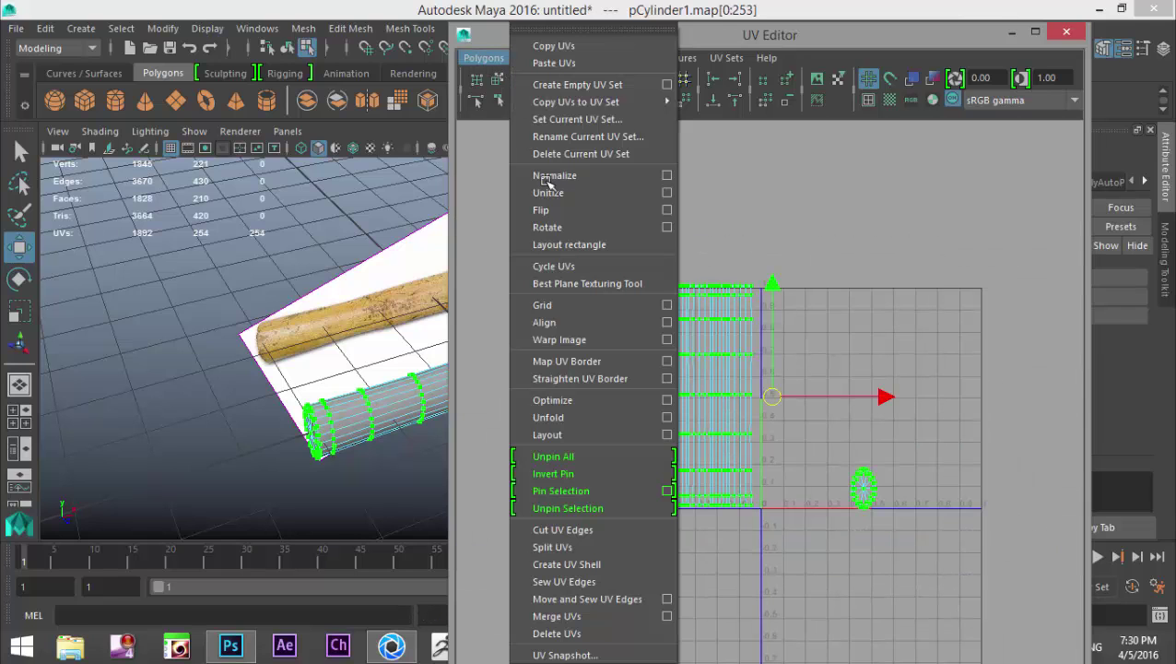
click(569, 436)
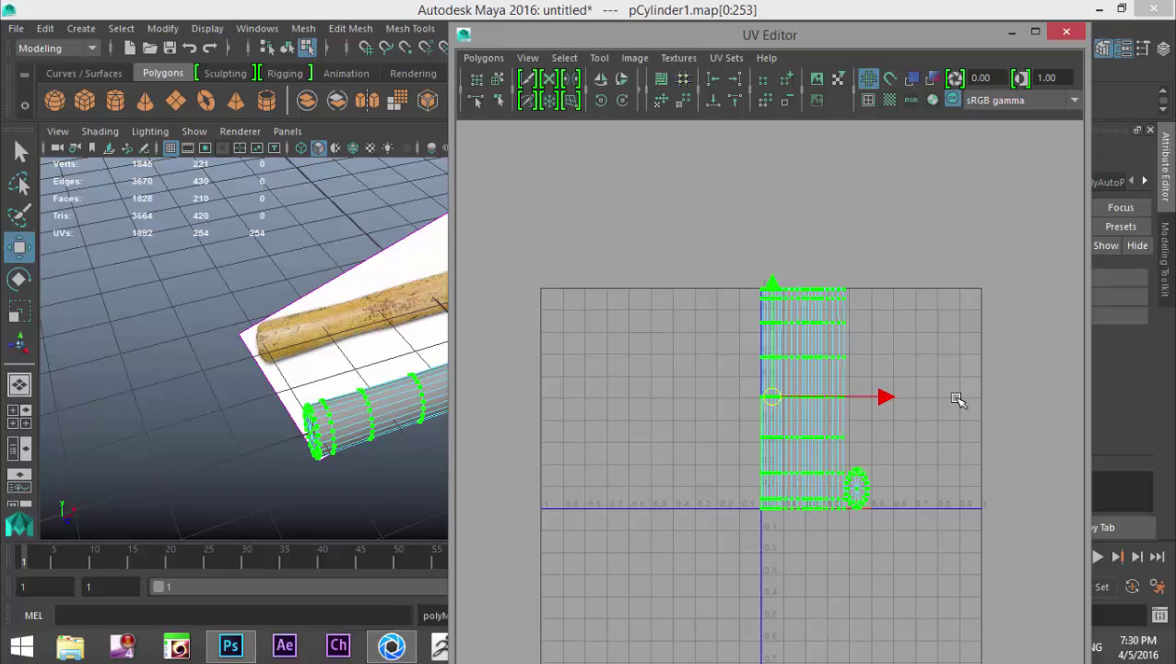
- Minimize the UV Editor, select the hammer head as an object, and apply an Automatic UV projection to it
click(1012, 31)
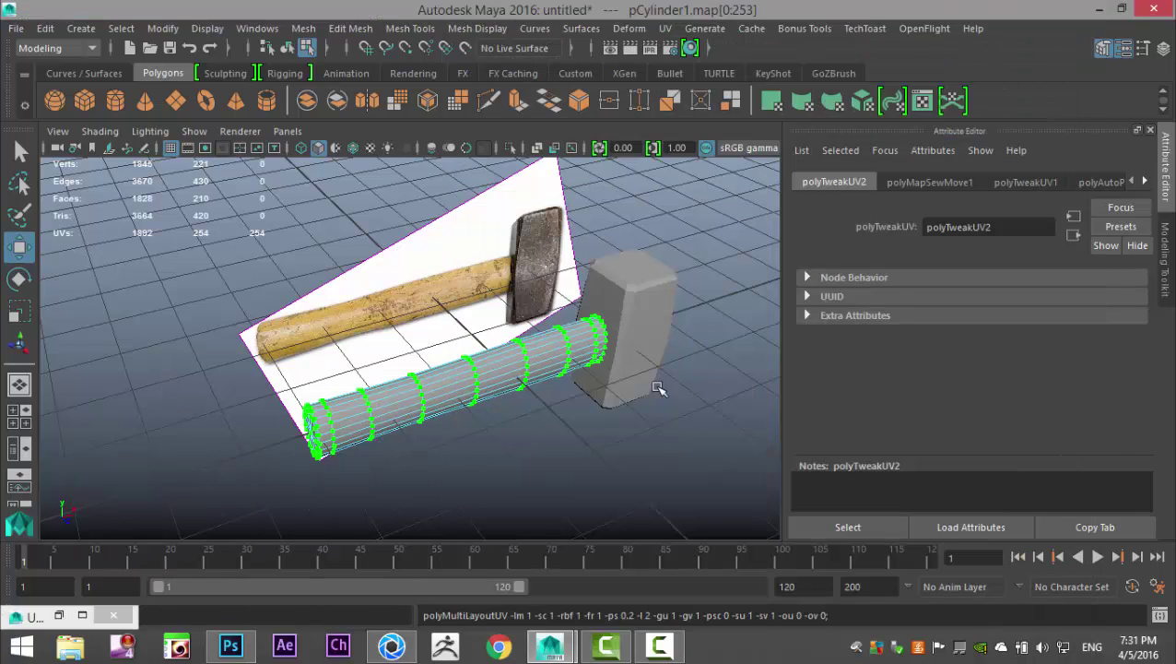
alt+drag(562, 400, 481, 403)
click(519, 301)
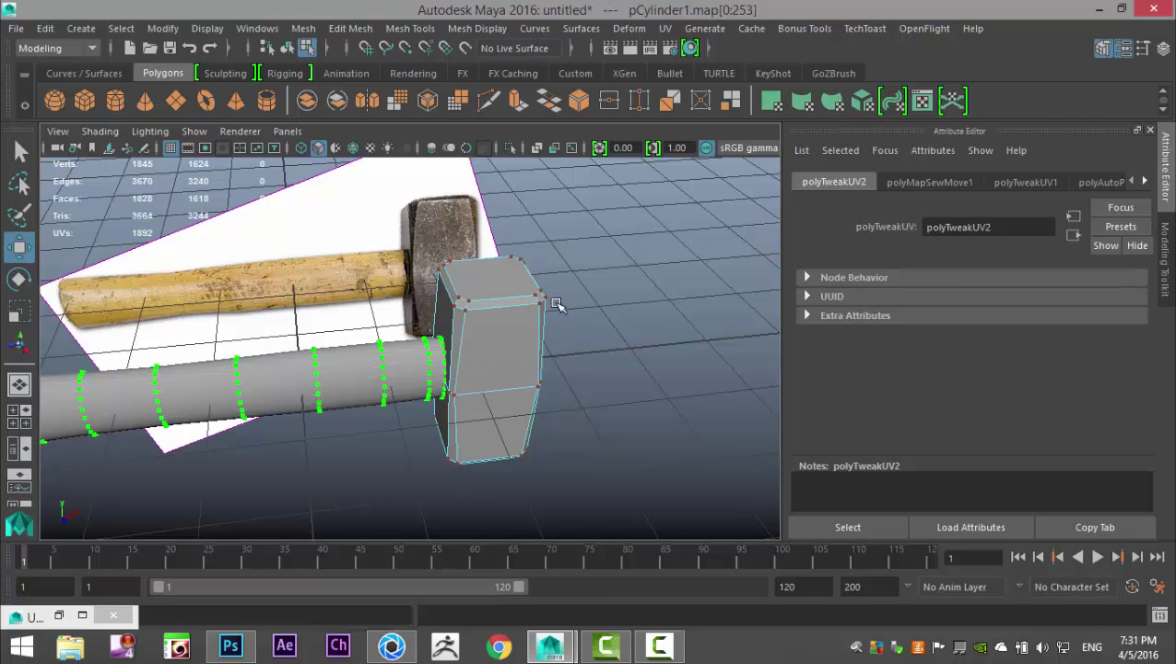
right_drag(511, 328, 586, 172)
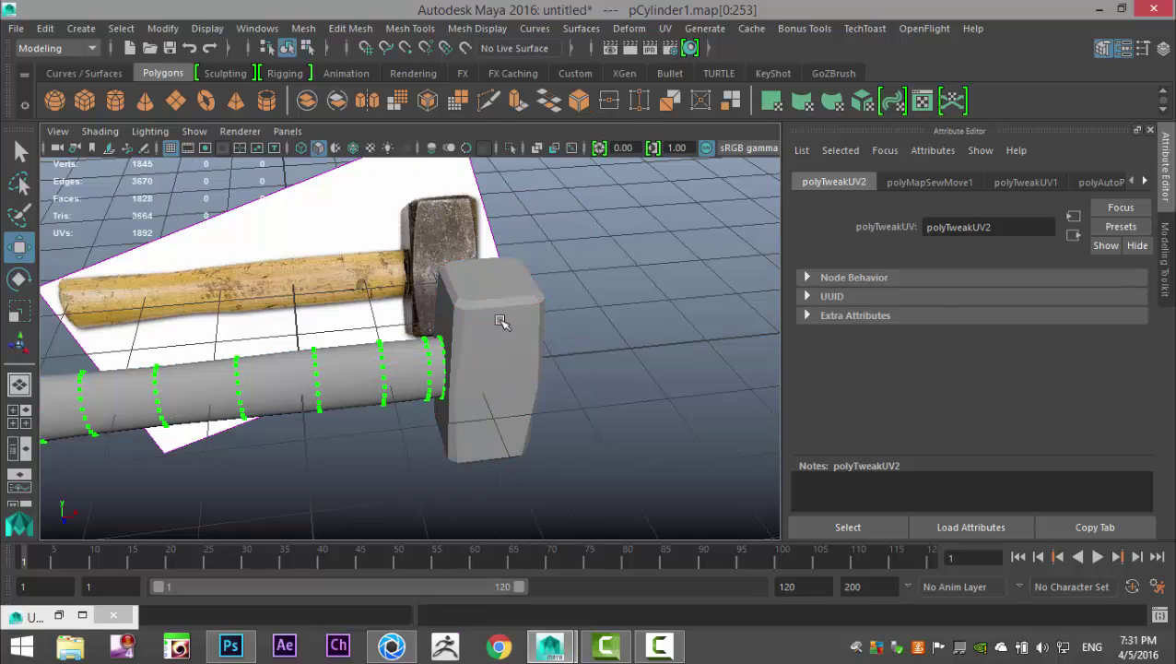
click(501, 320)
click(664, 28)
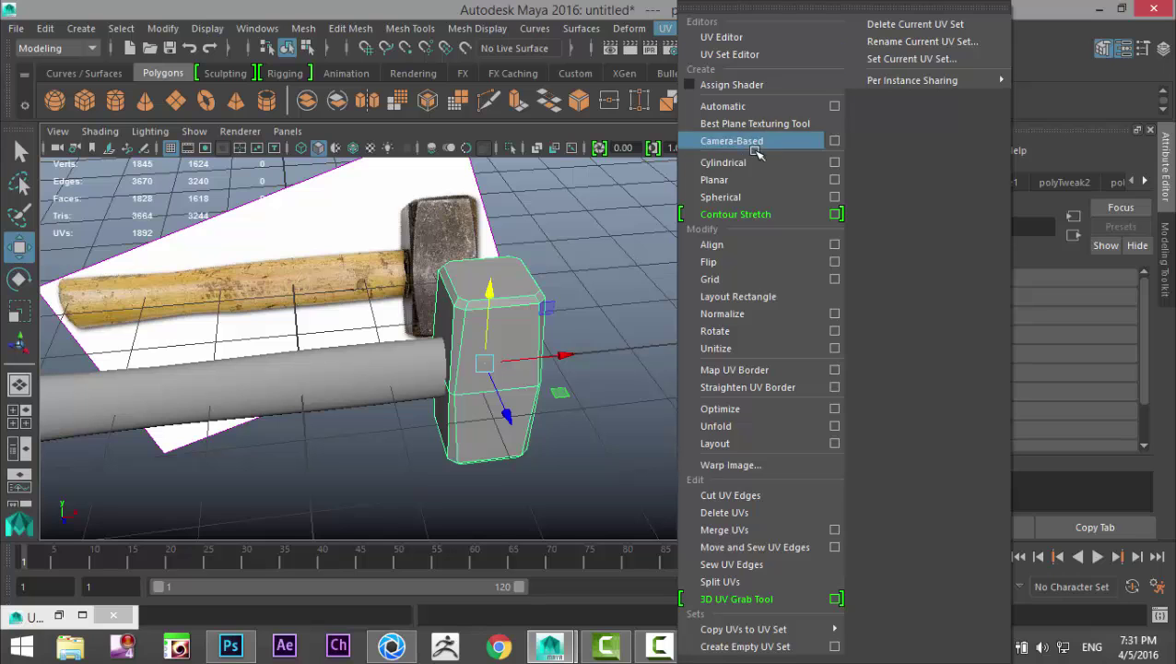
click(724, 106)
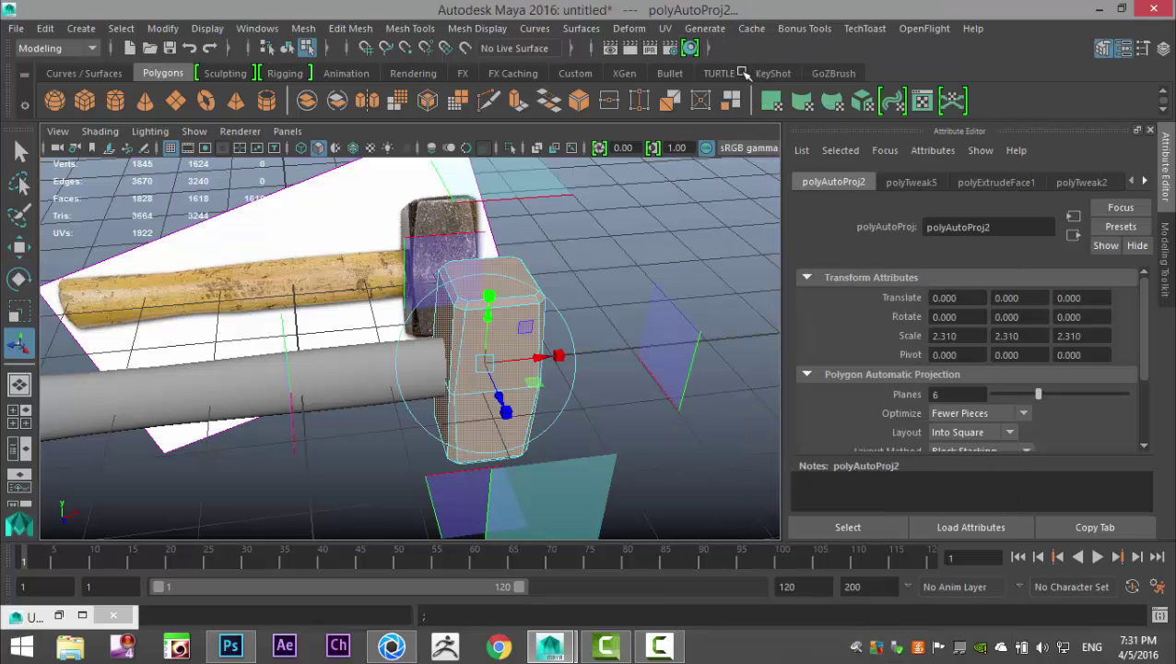
- Open the UV Editor for the hammer head and move its lower-left rectangular shell left, clear of the others
click(664, 28)
click(723, 37)
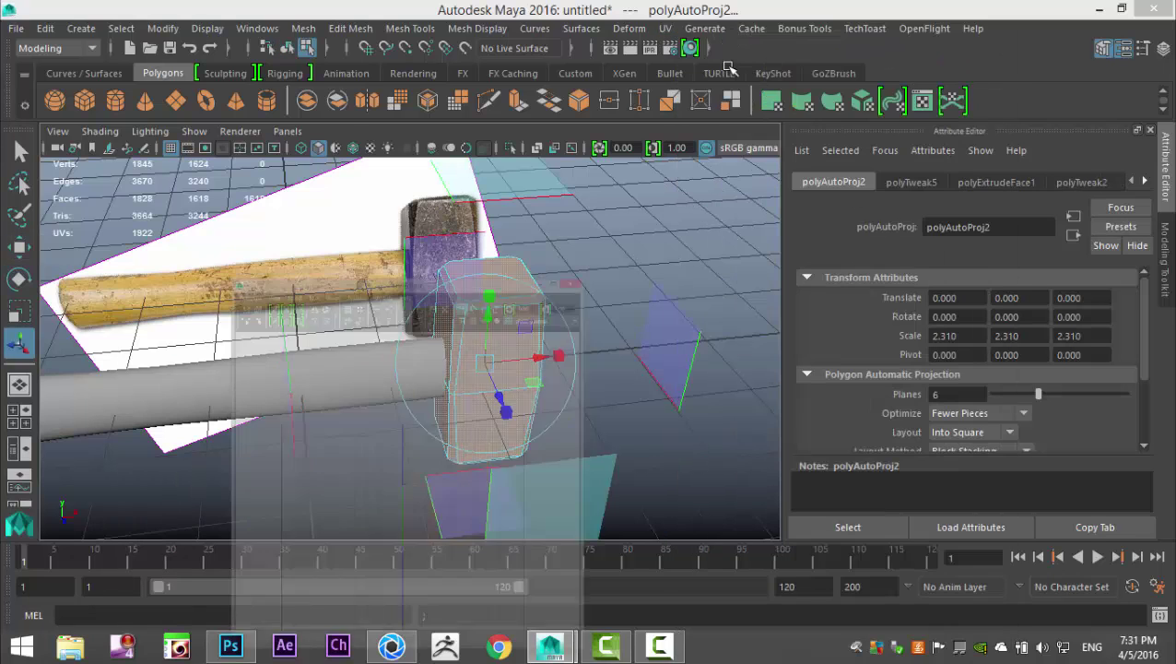
scroll(808, 426, up, 2)
alt+middle_drag(808, 428, 787, 341)
click(765, 359)
right_drag(765, 360, 712, 330)
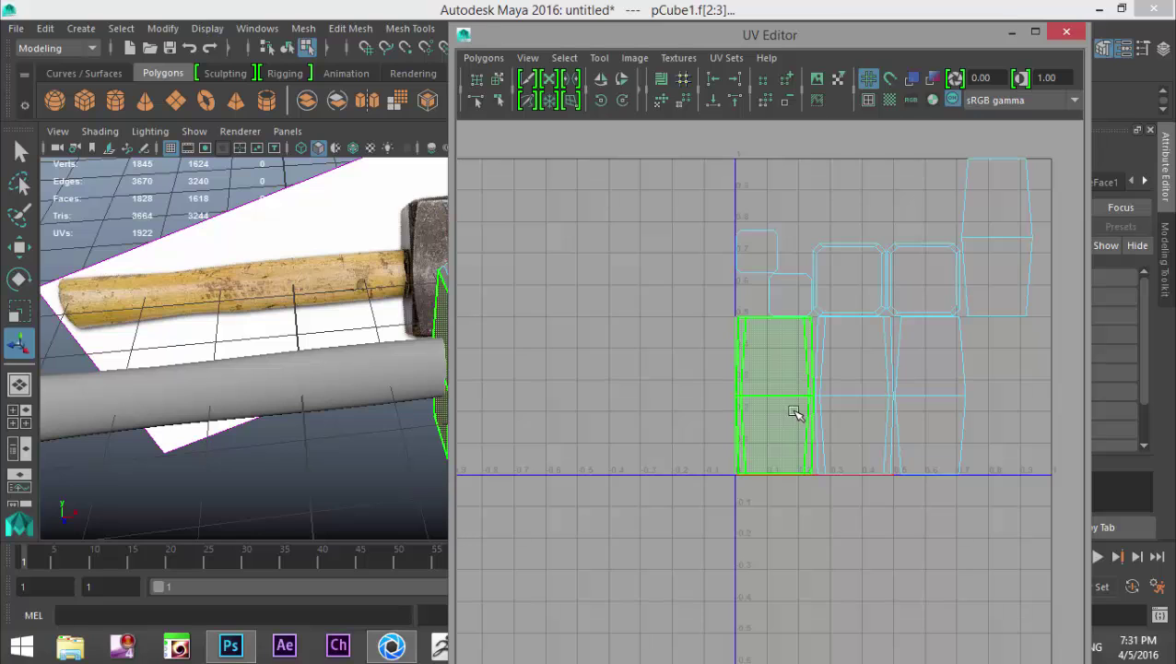
key(w)
drag(775, 396, 622, 341)
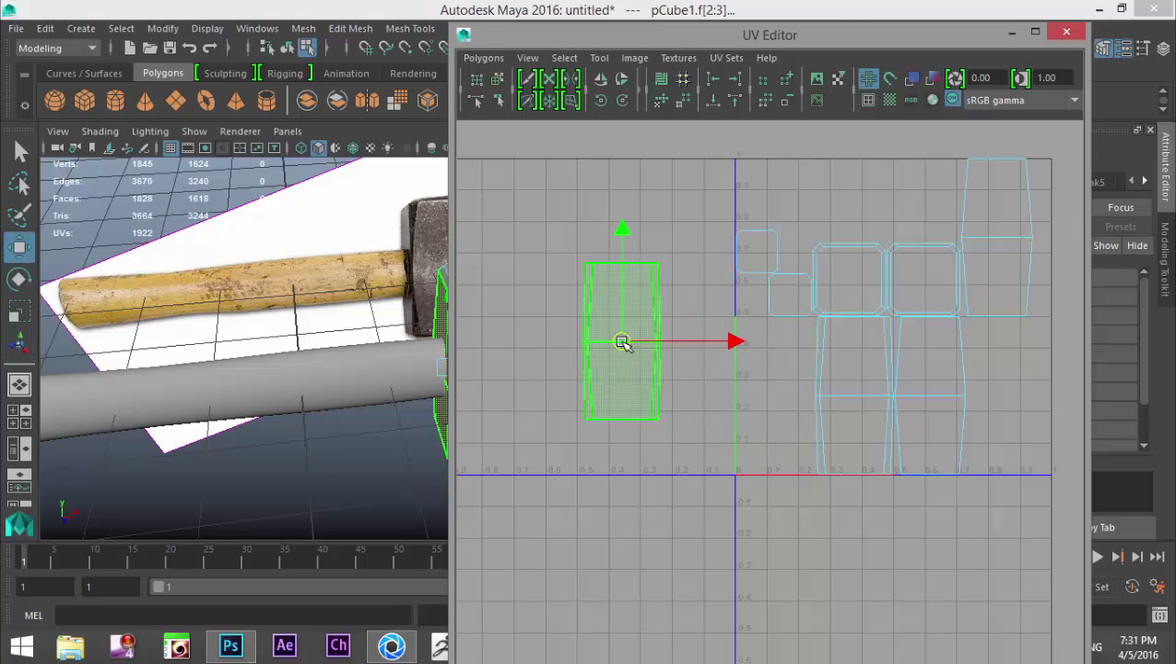
- Select the upper edge on the separated shell's left border and move and sew it to the matching side shell
right_drag(589, 304, 591, 303)
click(586, 306)
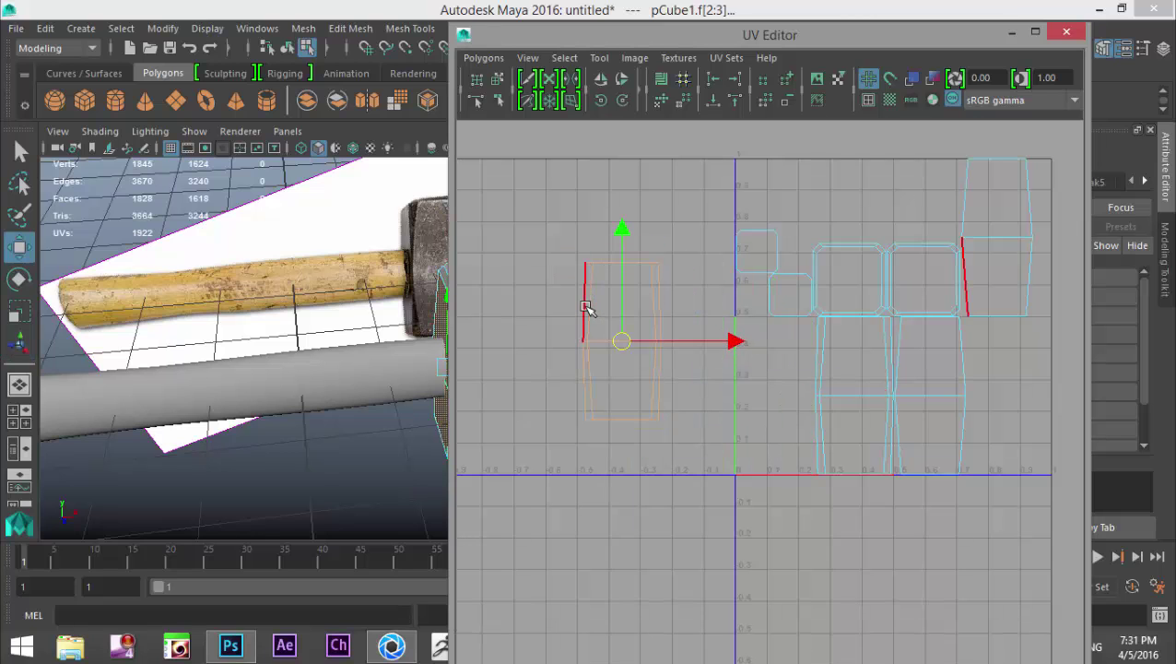
click(587, 306)
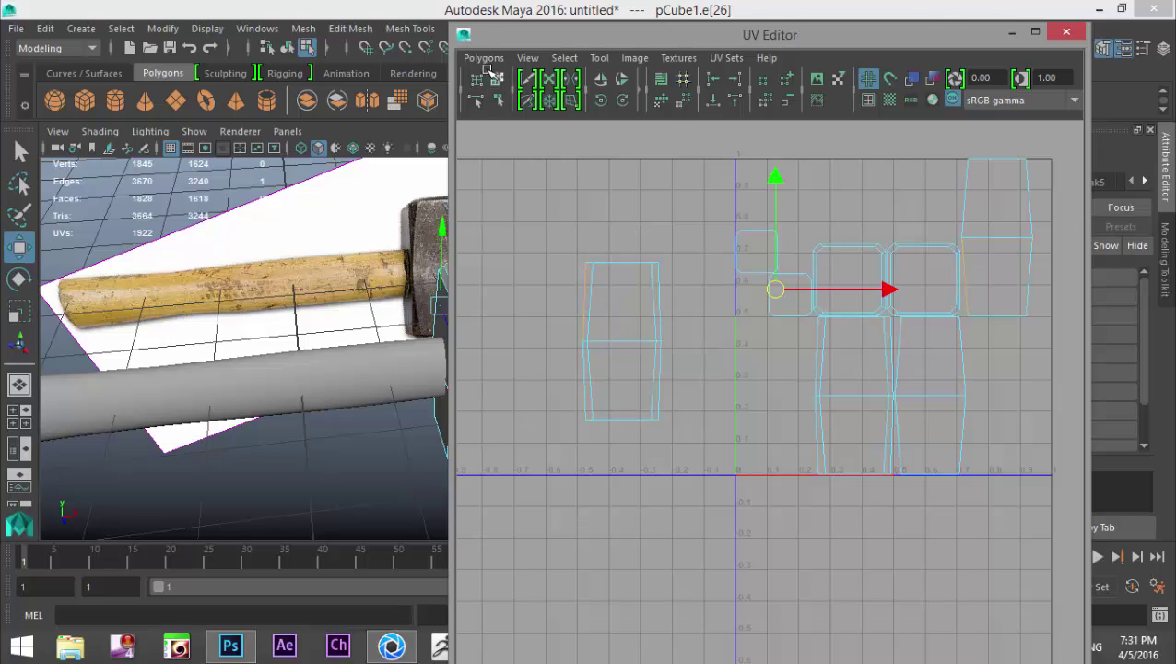
click(487, 65)
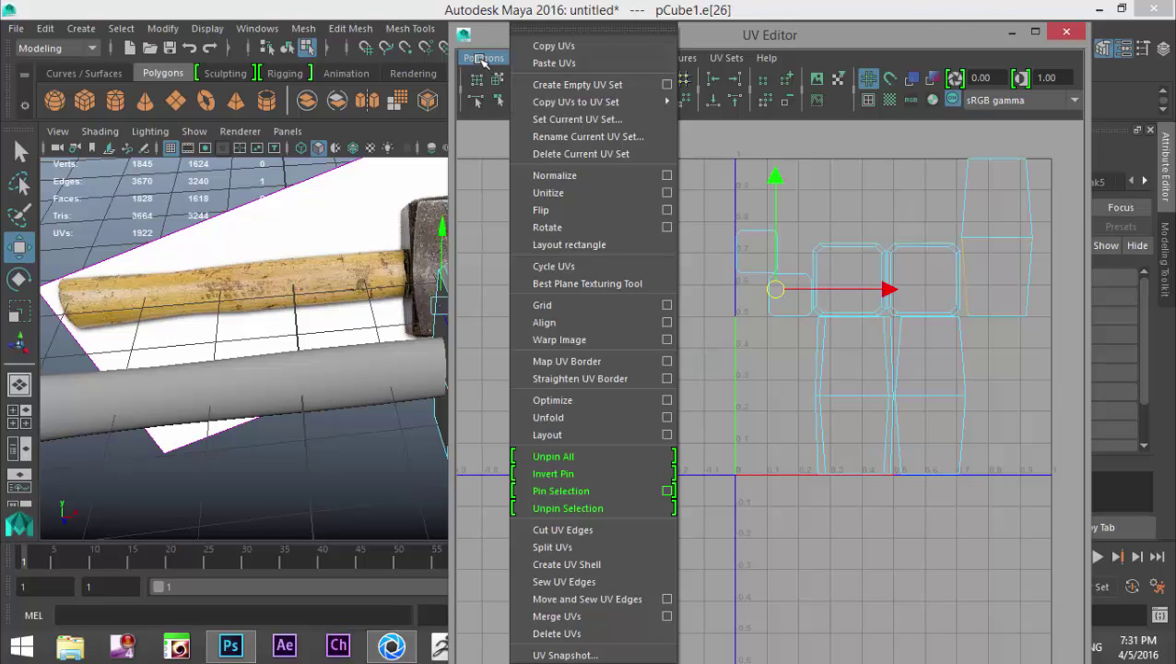
click(623, 598)
- Move and sew the two remaining side shells onto the strip's left end, and join a small square shell to its bottom edge
alt+middle_drag(623, 499, 727, 513)
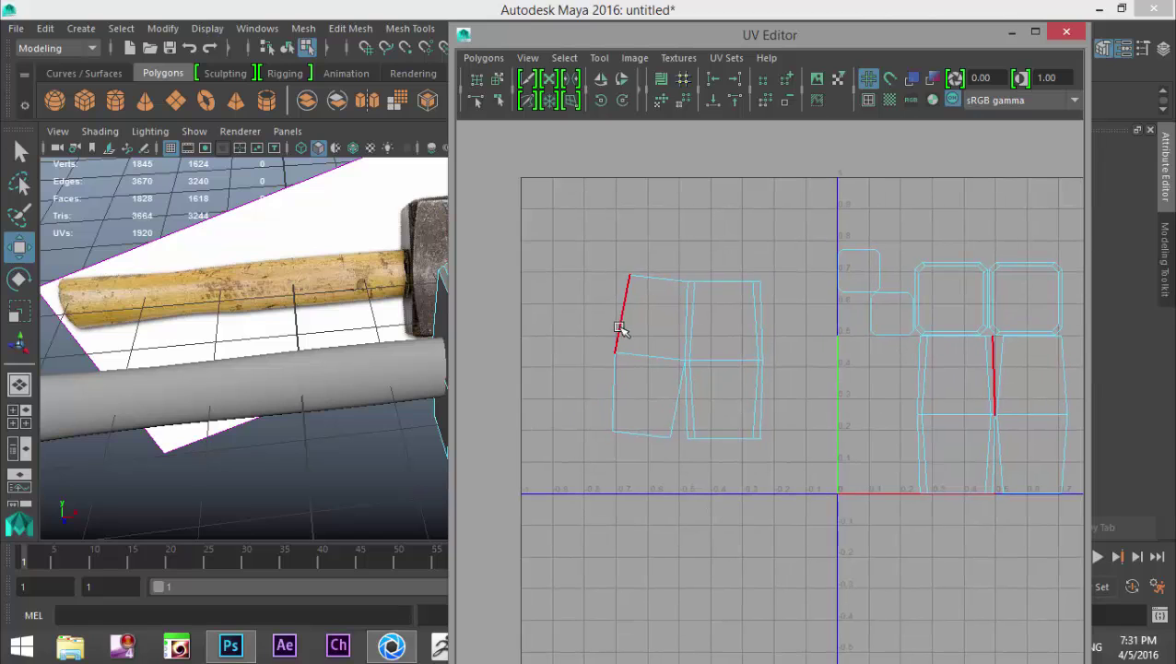
click(624, 315)
key(g)
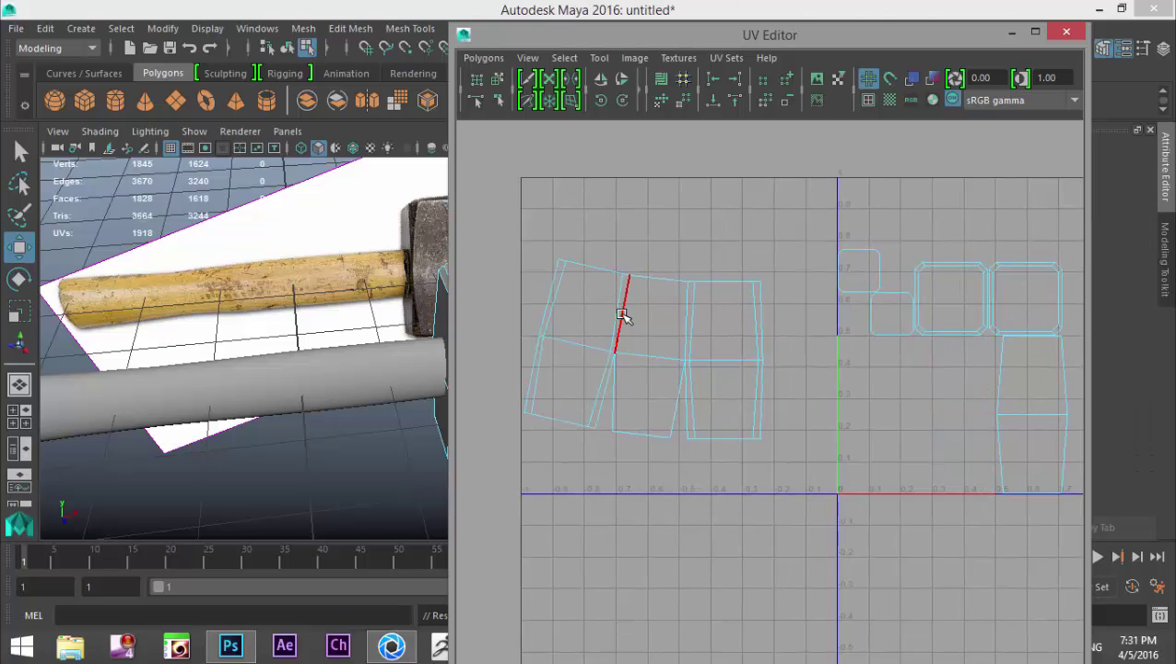
click(550, 304)
key(g)
scroll(682, 387, down, 1)
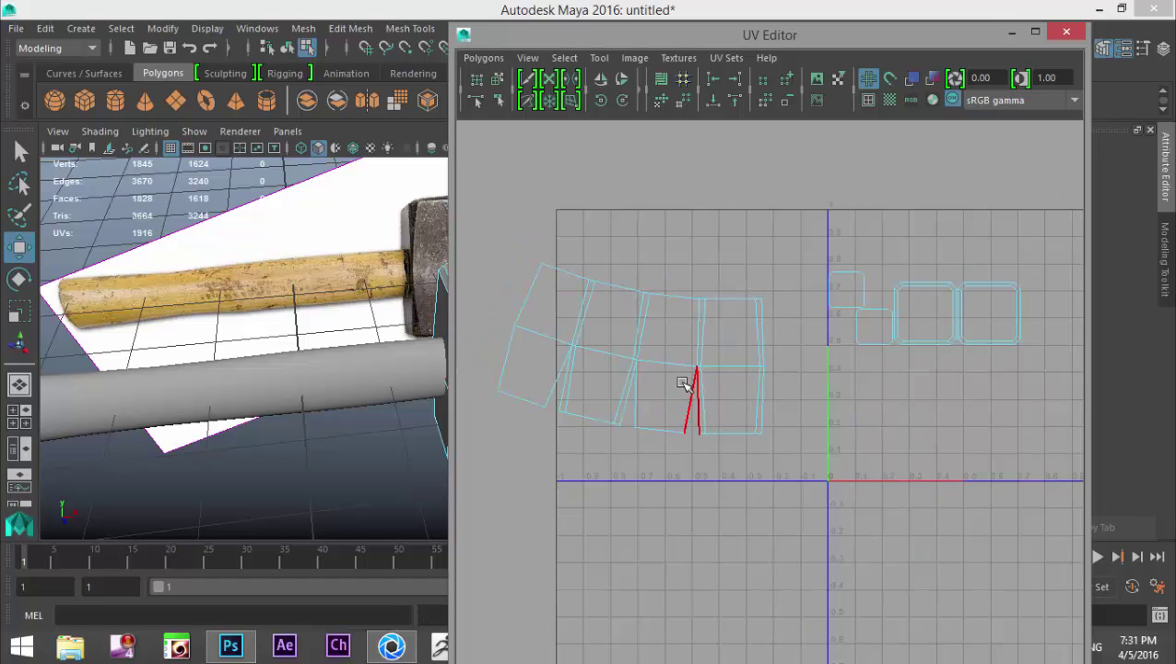
click(649, 431)
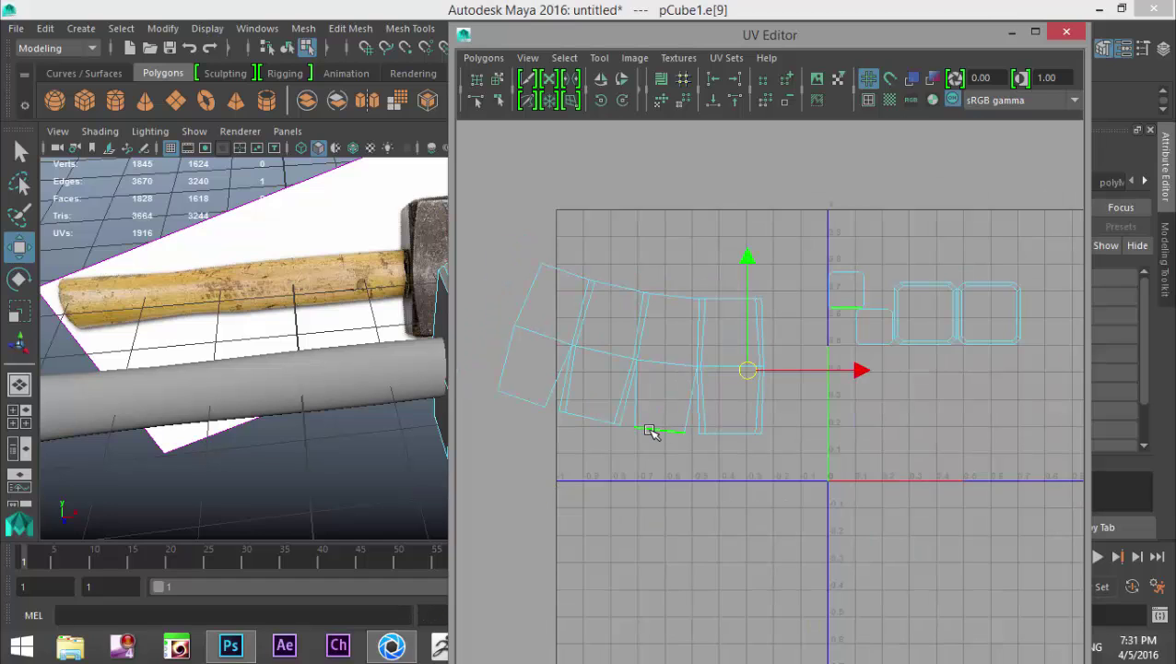
key(g)
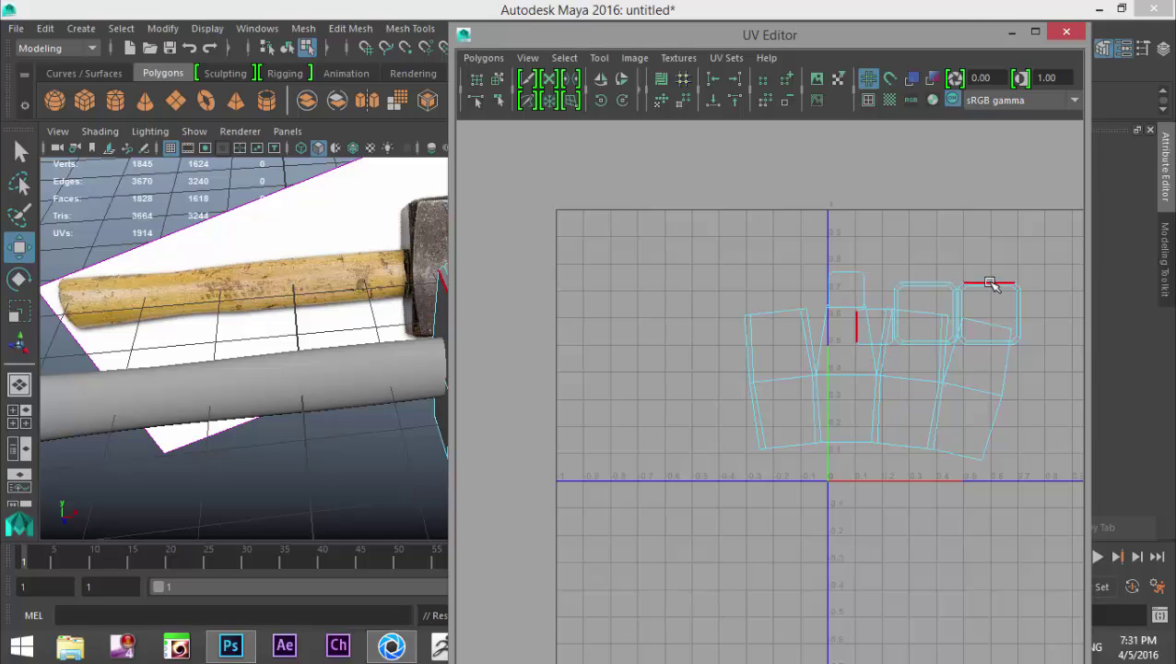
- Try to sew the top edge of the attached small square, and undo it
click(850, 273)
key(ctrl+shift+s)
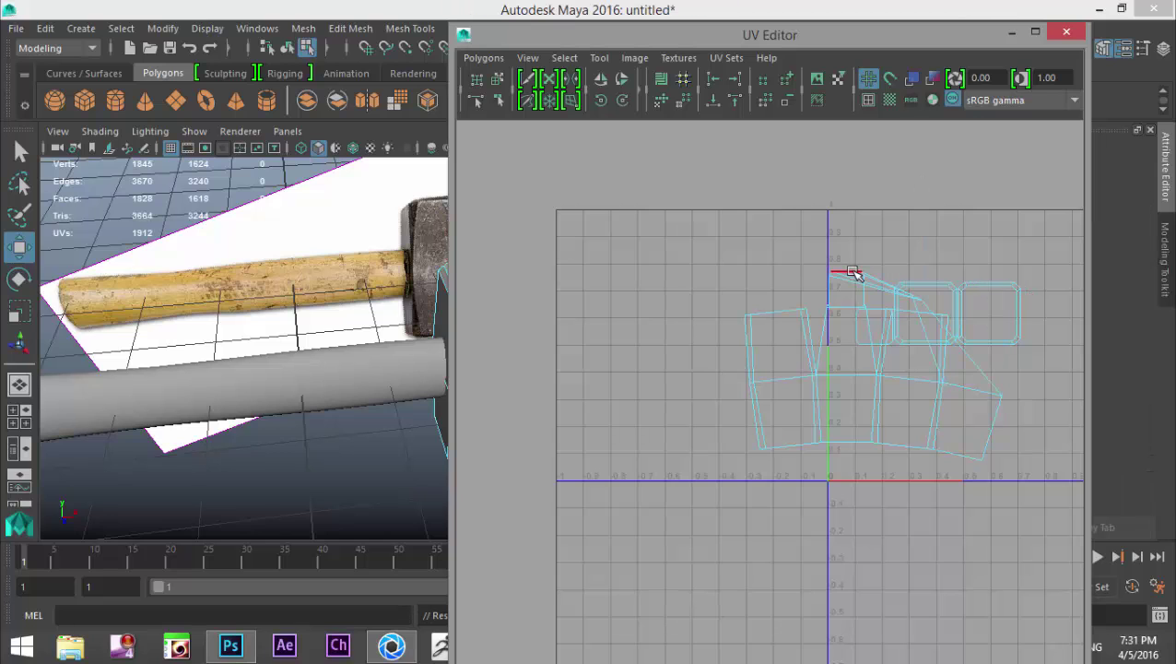
key(ctrl+z)
- Select the whole joined hammer head shell and move it left, away from the remaining square shells
right_click(838, 350)
right_drag(833, 349, 804, 340)
click(867, 411)
drag(880, 369, 712, 380)
- Select the bottom edge of the panel below the attached square and move and sew the other small square shell to it
right_drag(745, 325, 771, 306)
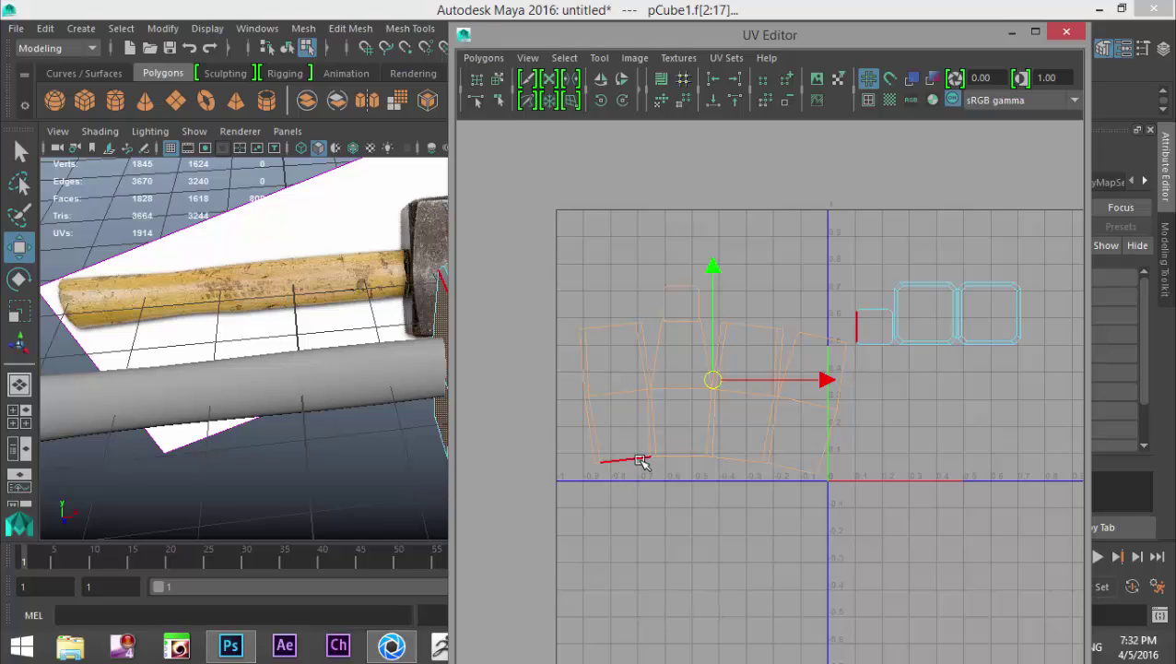
click(687, 456)
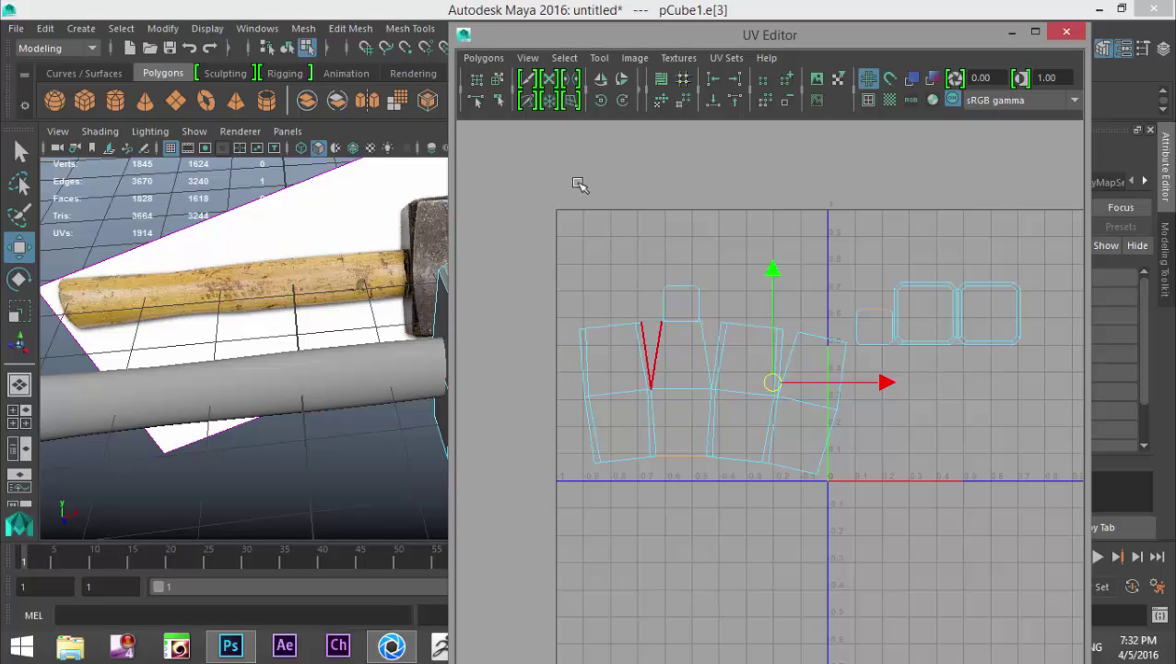
click(483, 57)
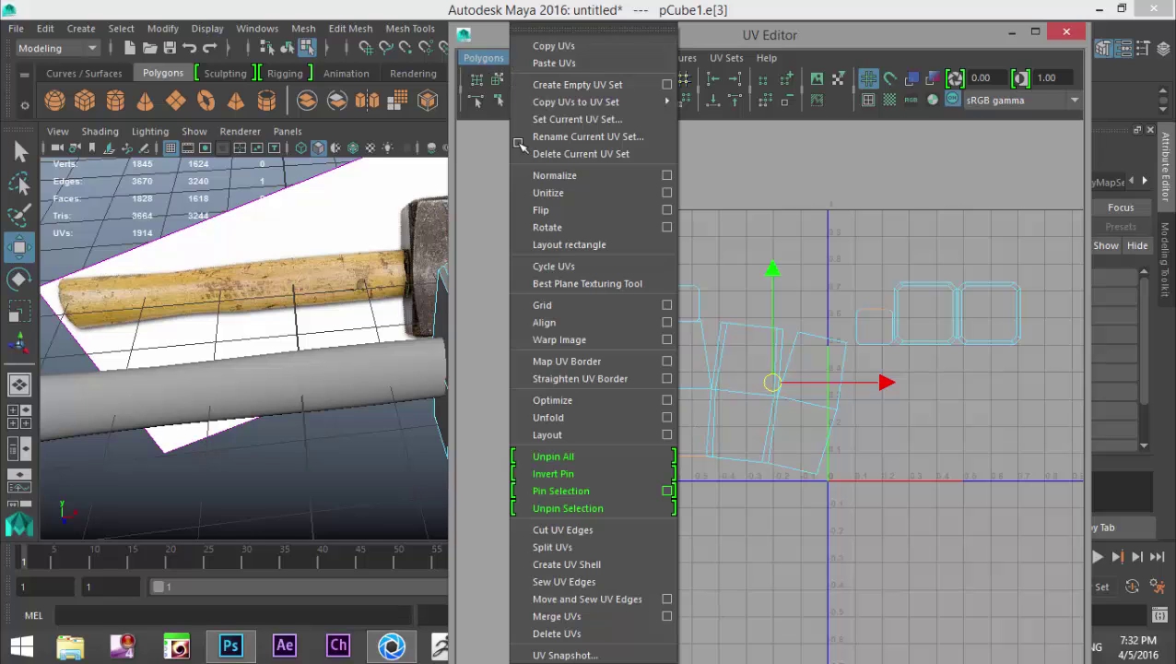
click(618, 599)
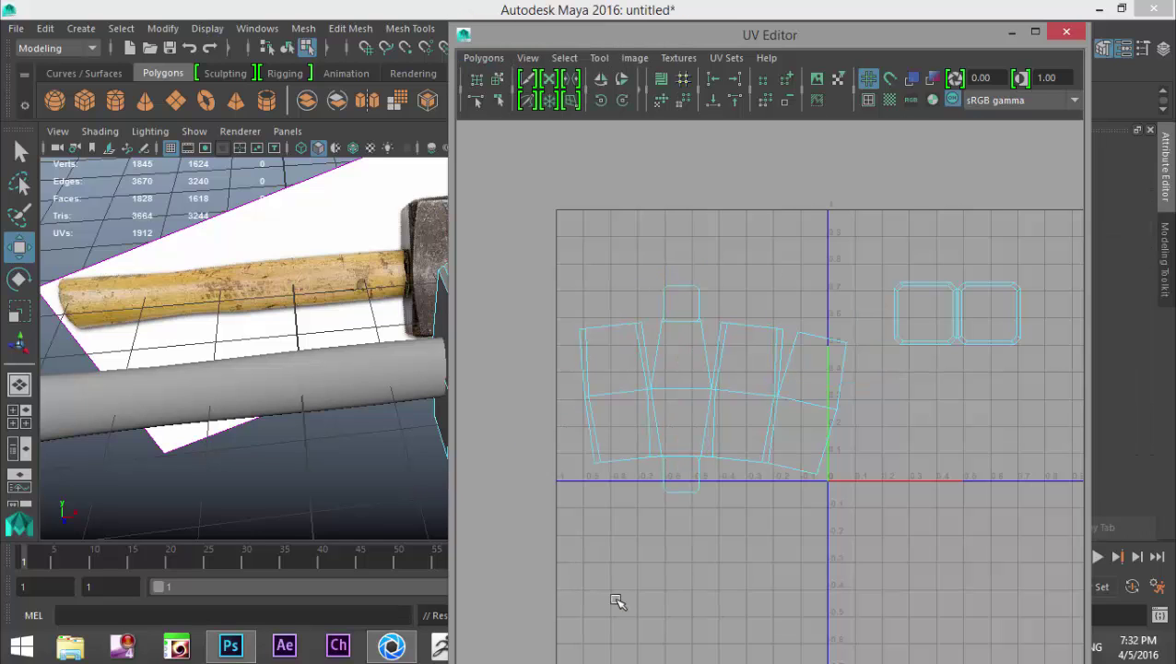
- Try to move and sew the left bevelled square shell by its top edge, and undo it
click(922, 283)
key(g)
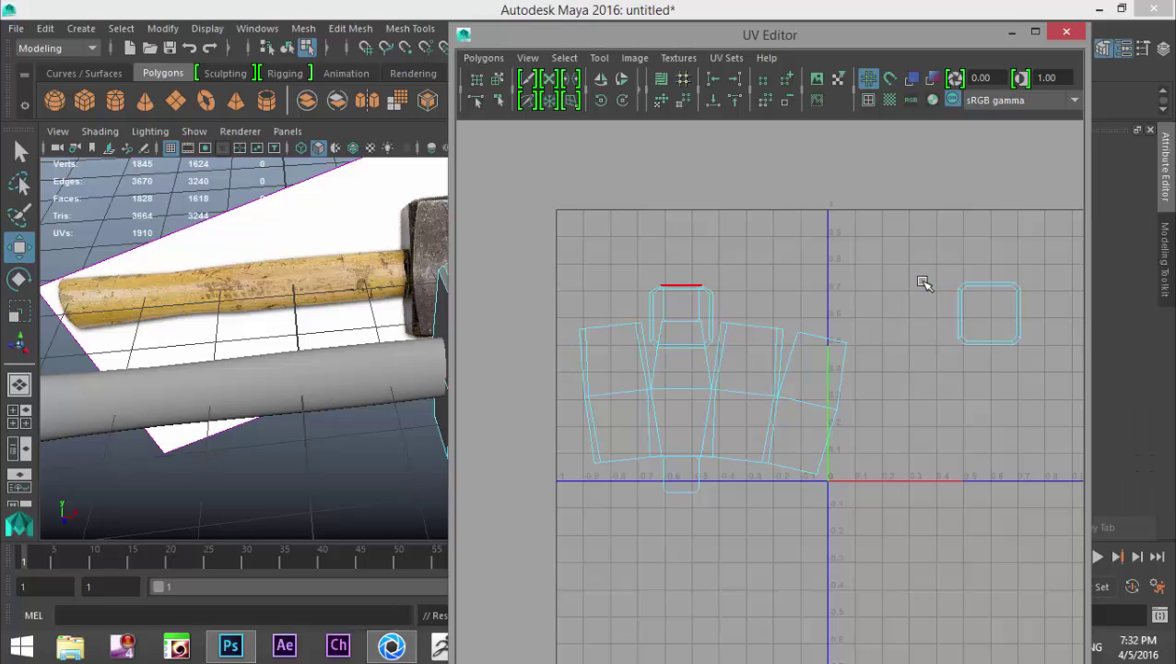
key(ctrl+z)
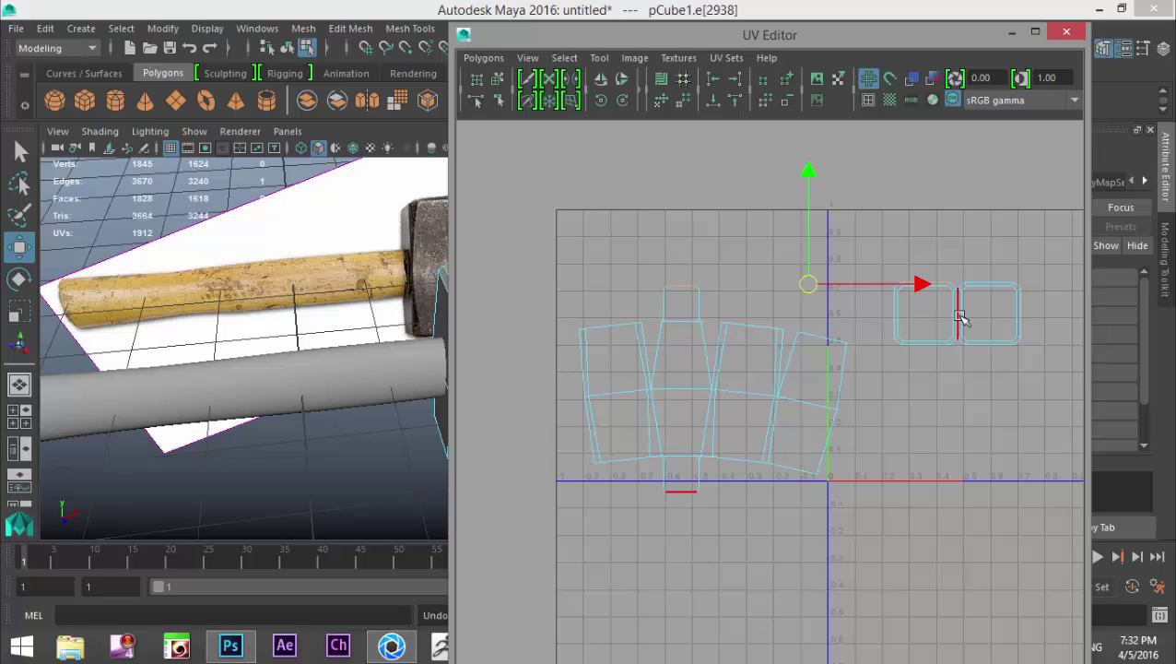
- Select all the hammer head's UVs, arrange its shells with an automatic Layout, and put the UV Editor away
right_drag(706, 394, 764, 391)
scroll(764, 391, down, 2)
drag(655, 268, 594, 250)
drag(1003, 567, 715, 281)
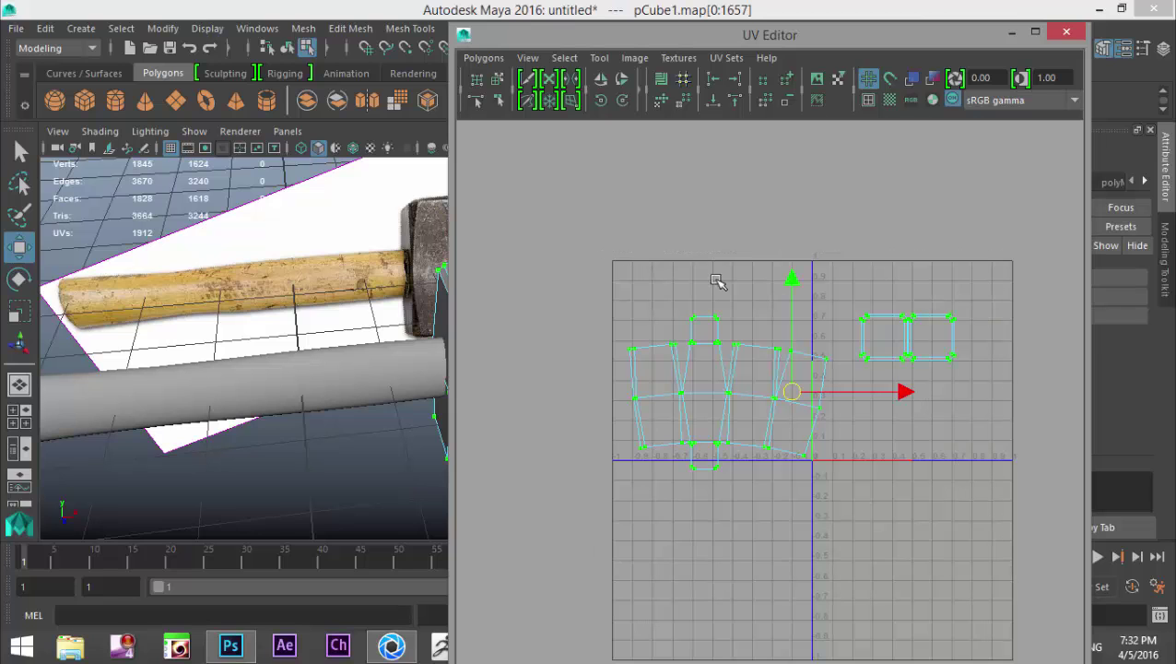
click(483, 57)
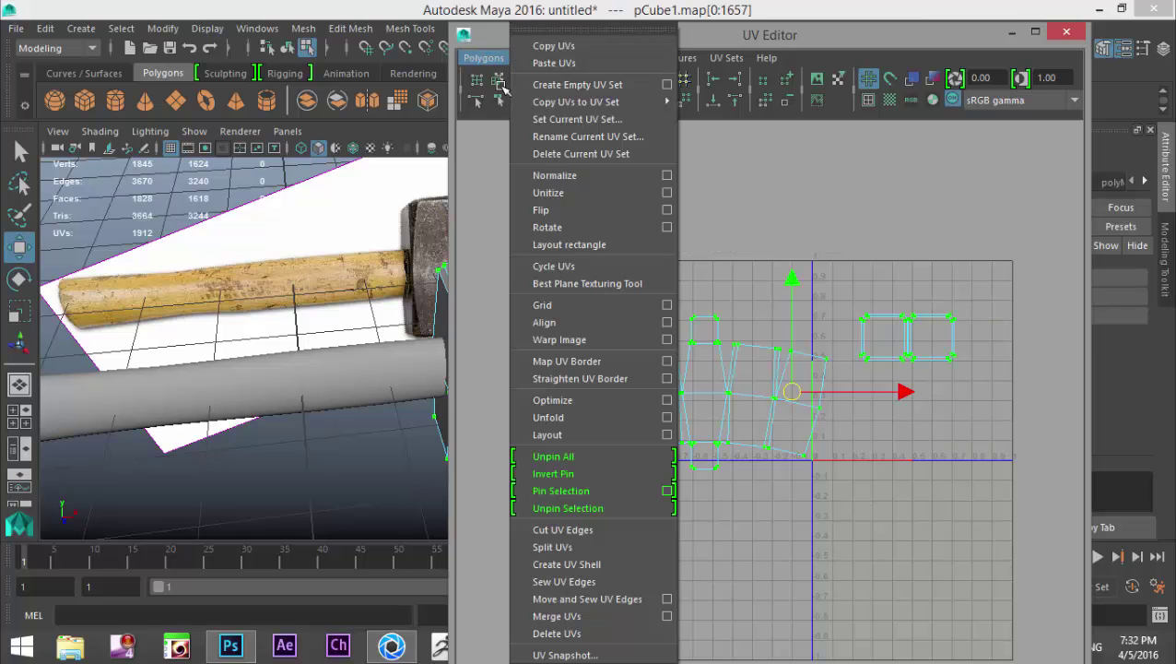
click(564, 434)
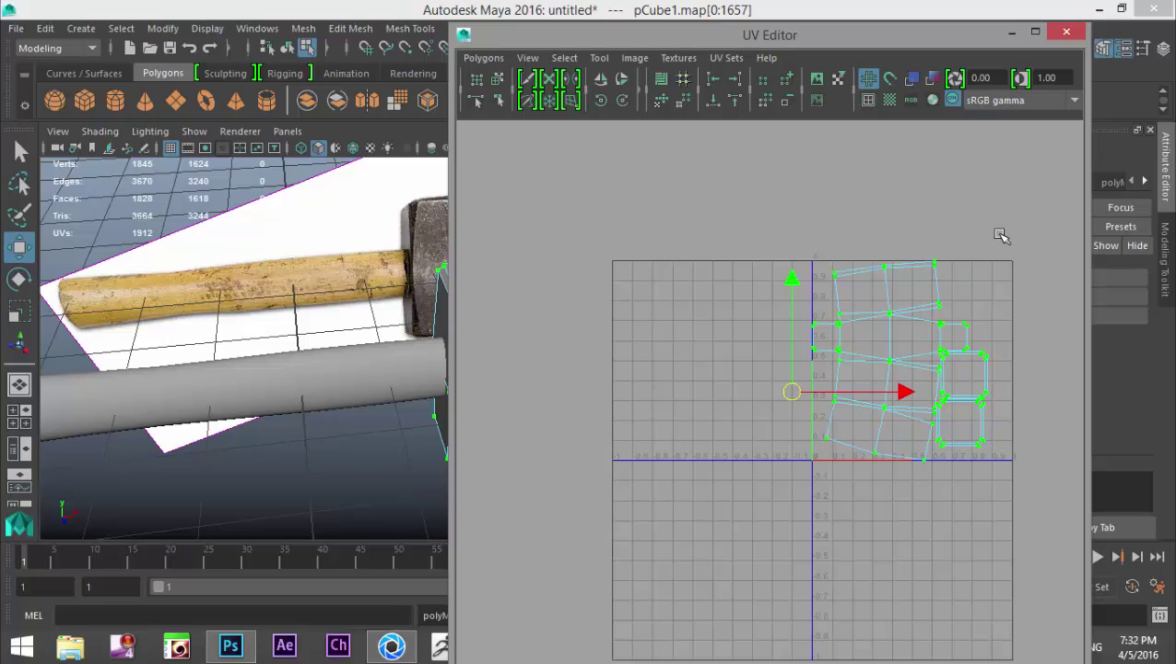
click(1012, 33)
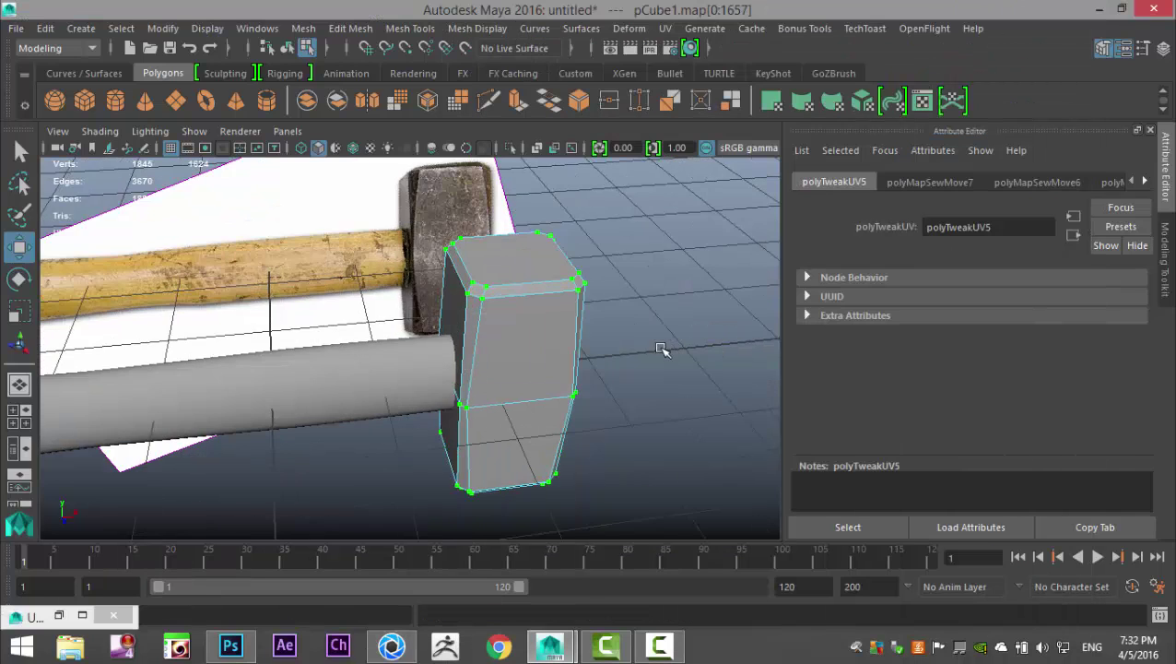
- Select the handle as a whole object, assign it a new Lambert material, and connect a File texture to its Color
alt+drag(644, 360, 498, 399)
click(458, 378)
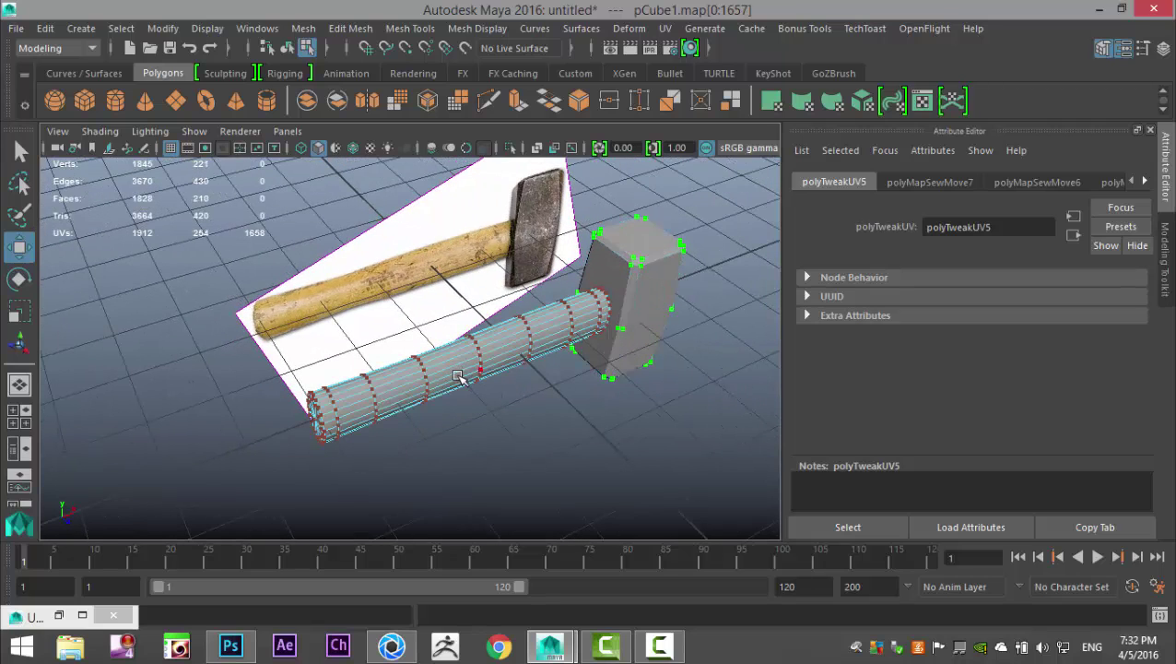
right_drag(445, 375, 513, 234)
click(471, 353)
right_drag(427, 371, 423, 574)
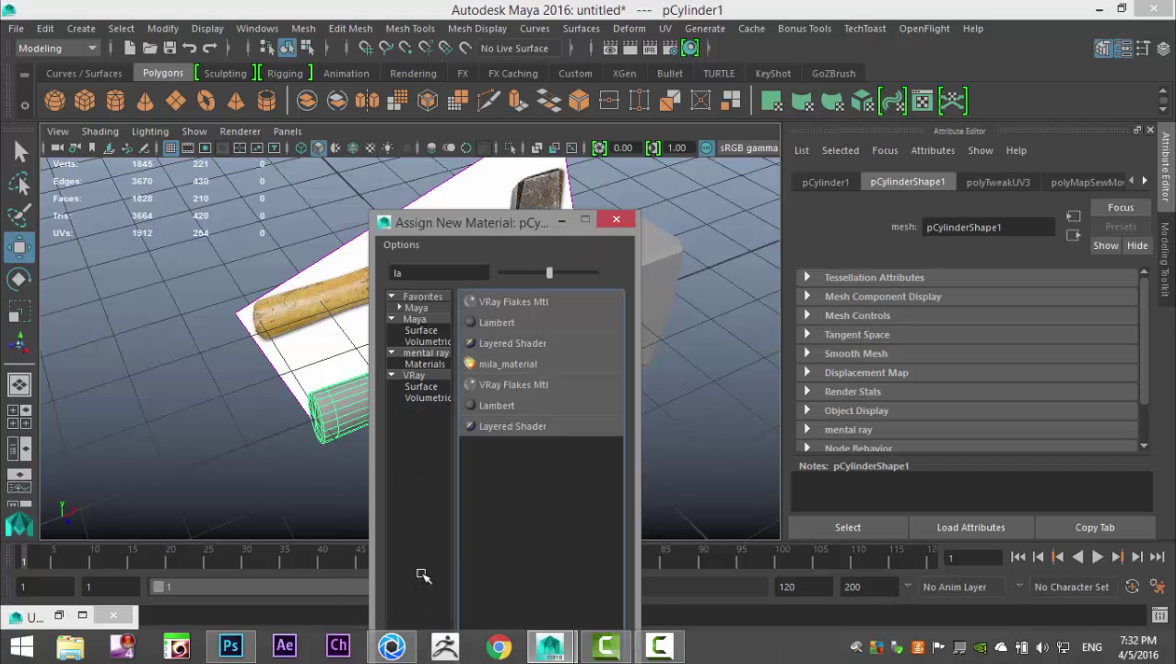
click(498, 323)
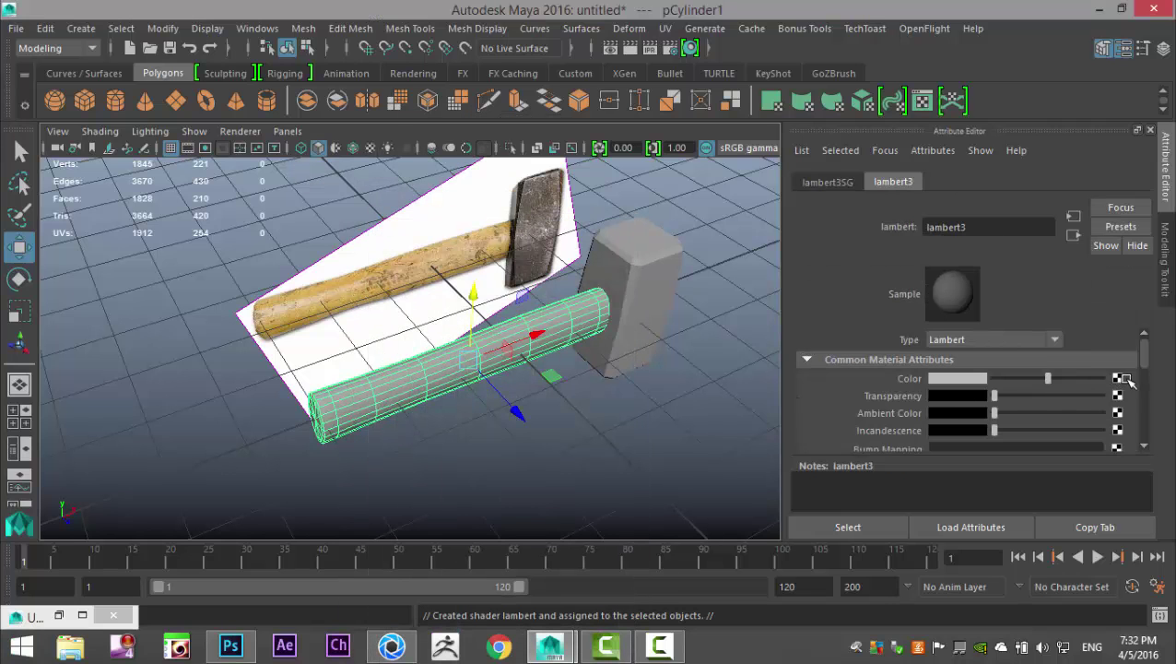
click(1118, 378)
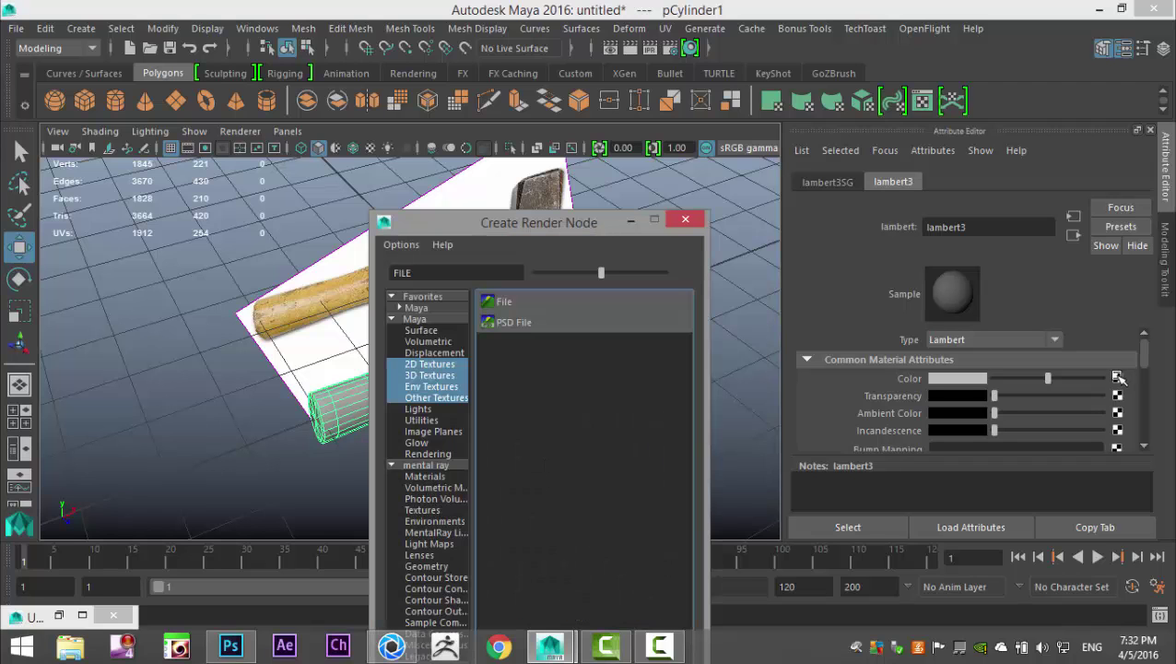
click(512, 304)
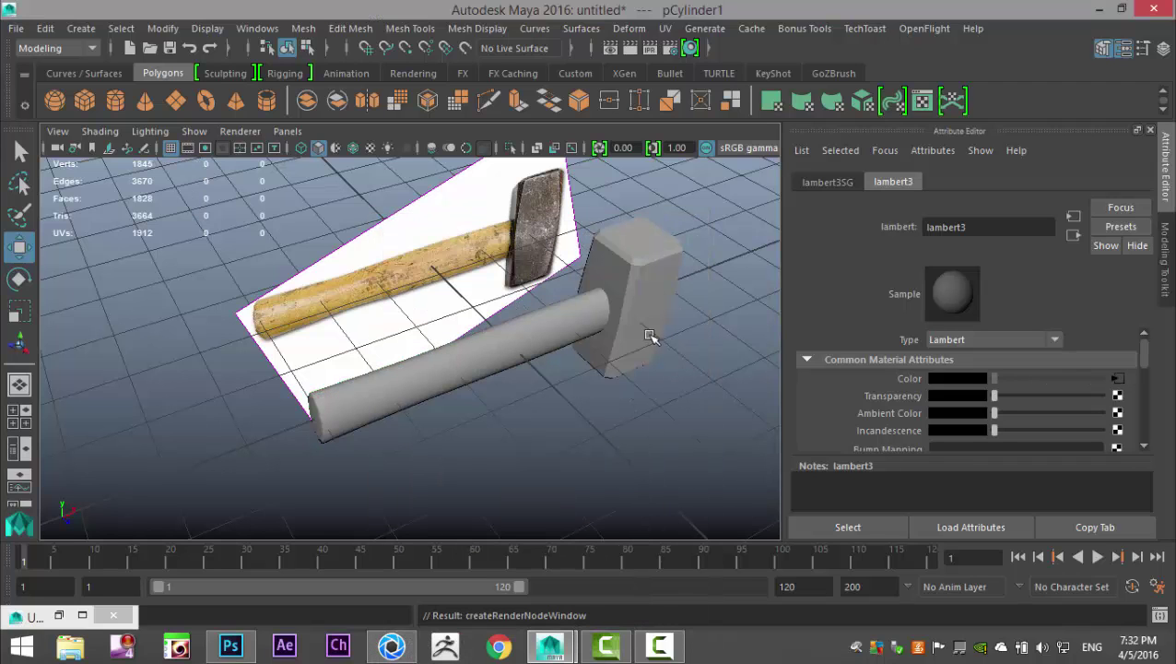
click(1125, 420)
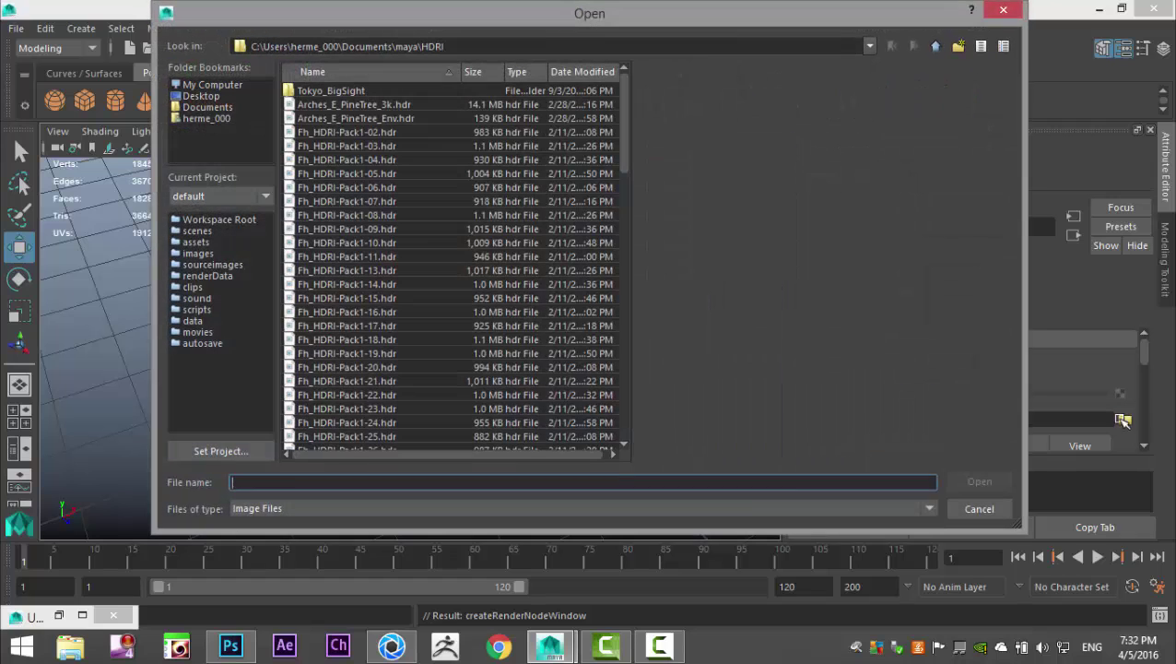
click(201, 96)
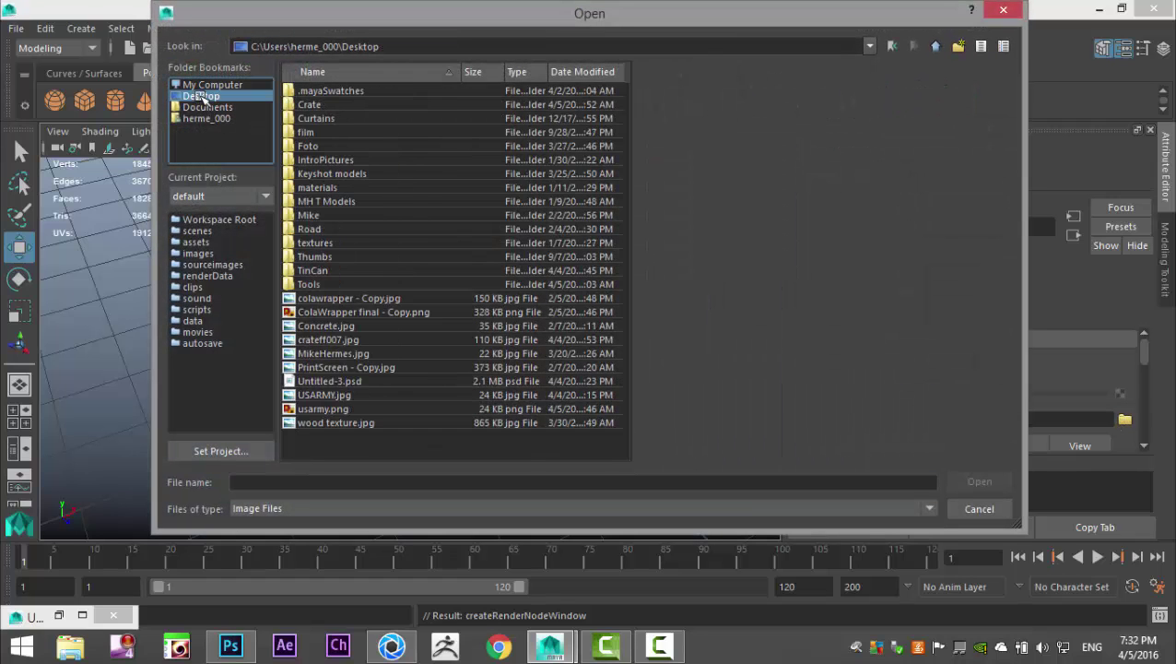
double_click(310, 284)
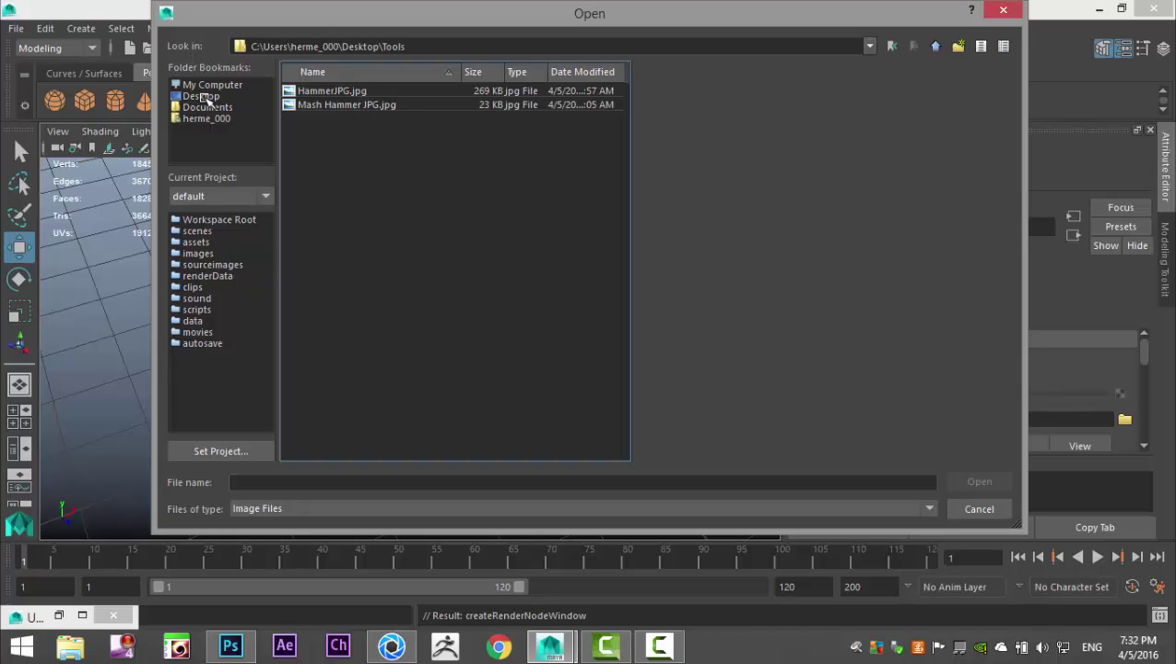
click(206, 99)
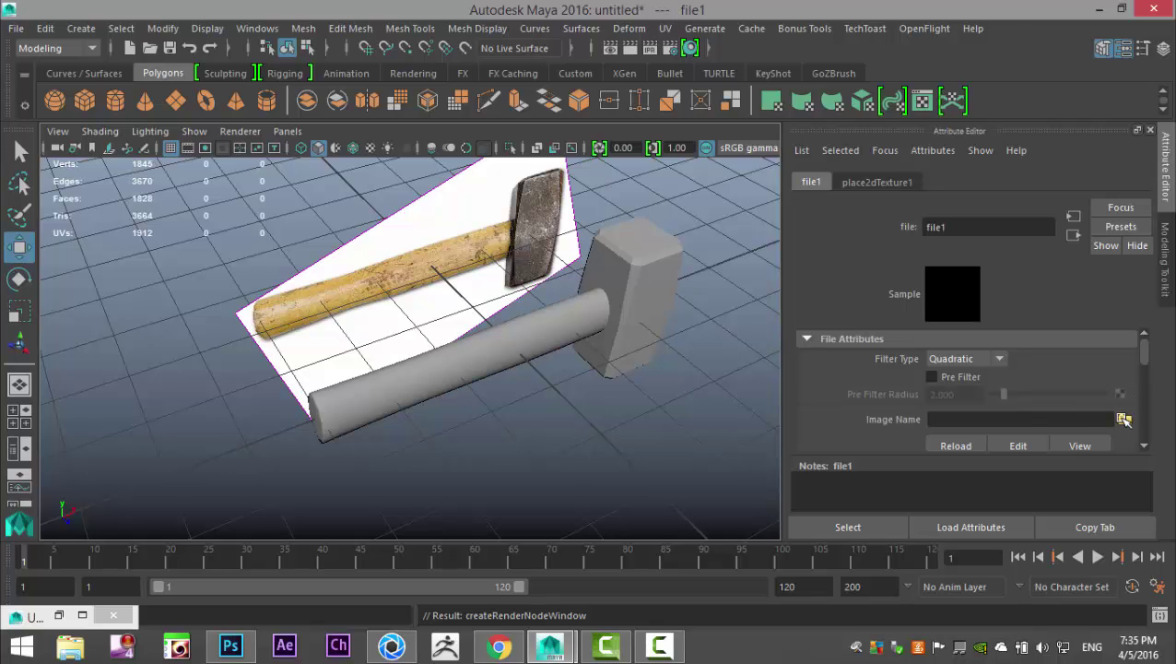
- Load dirty wood.jpg from the Desktop as the handle's texture image and turn on textured display in the viewport
click(1123, 418)
click(199, 97)
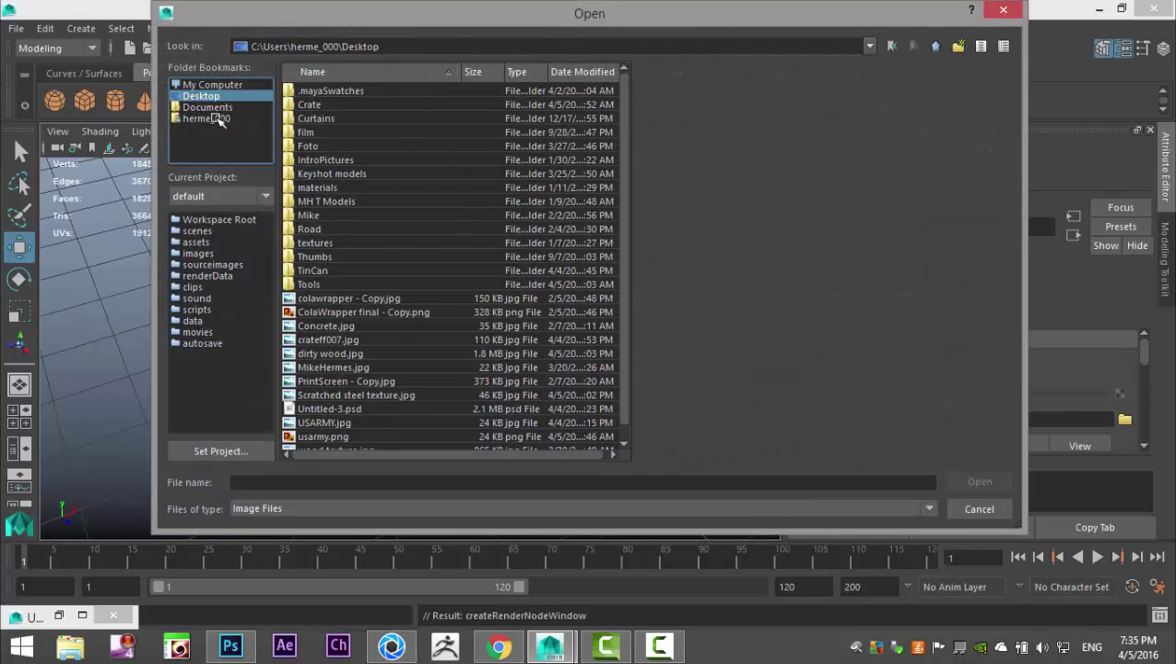
scroll(513, 340, down, 1)
click(350, 436)
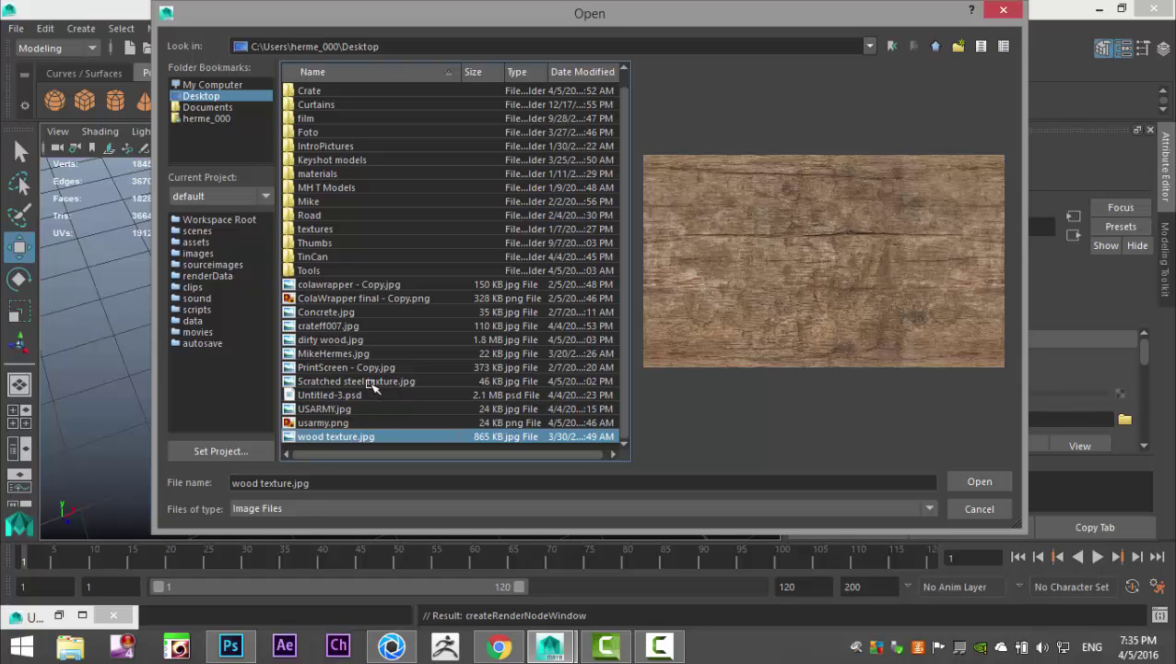
click(330, 339)
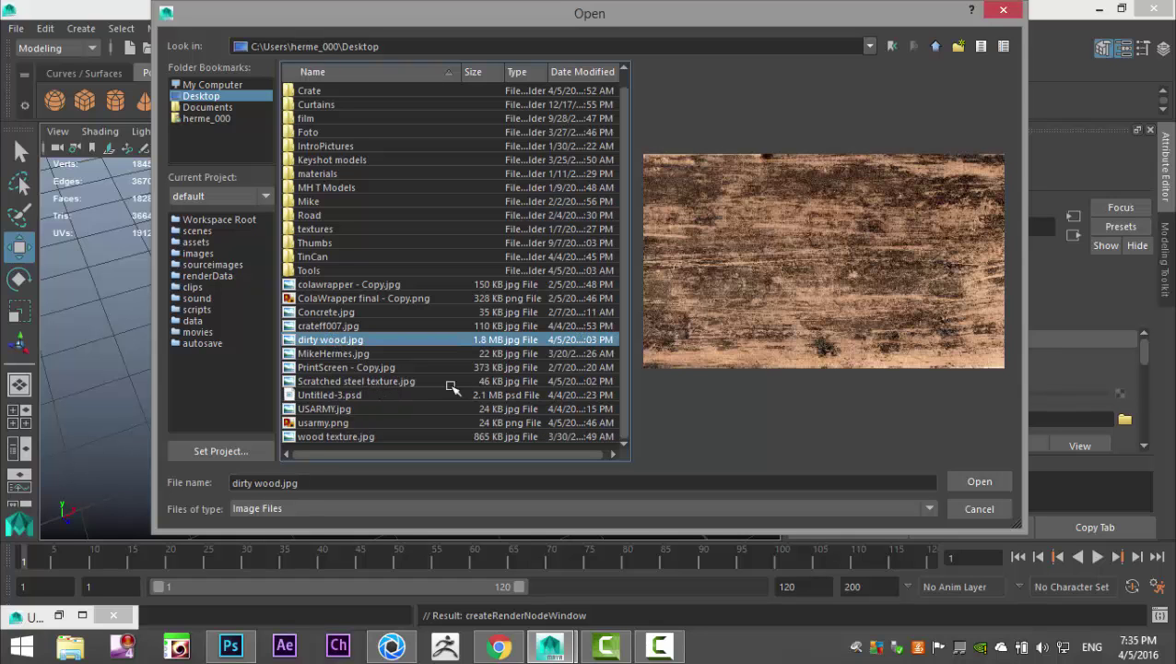
click(968, 481)
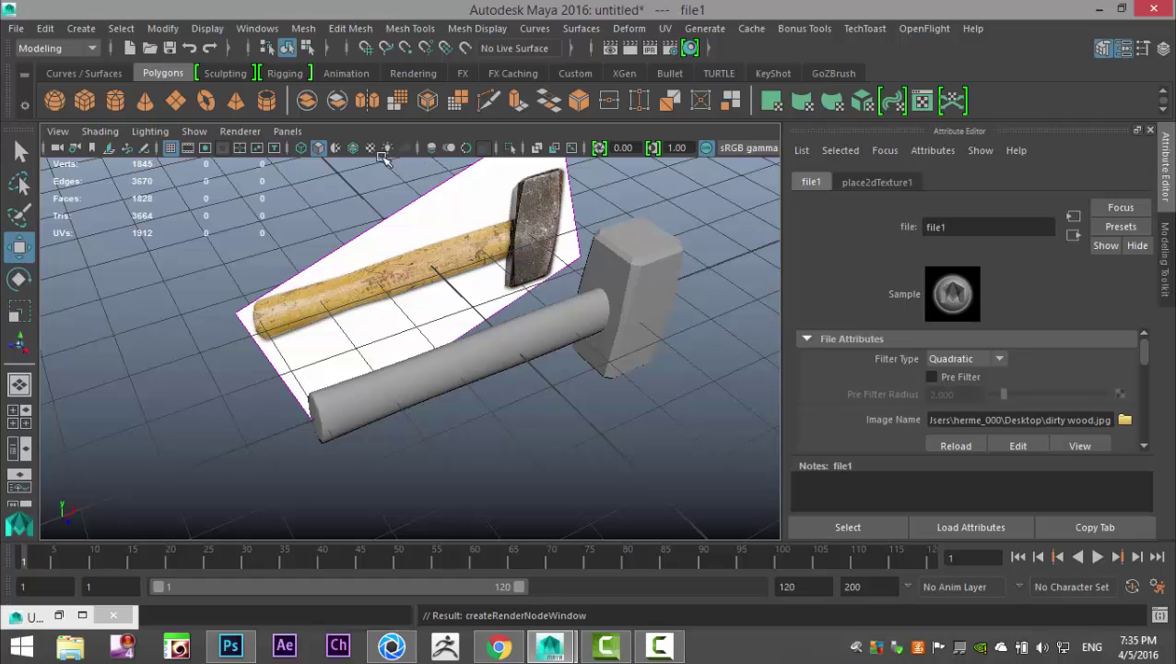
click(369, 147)
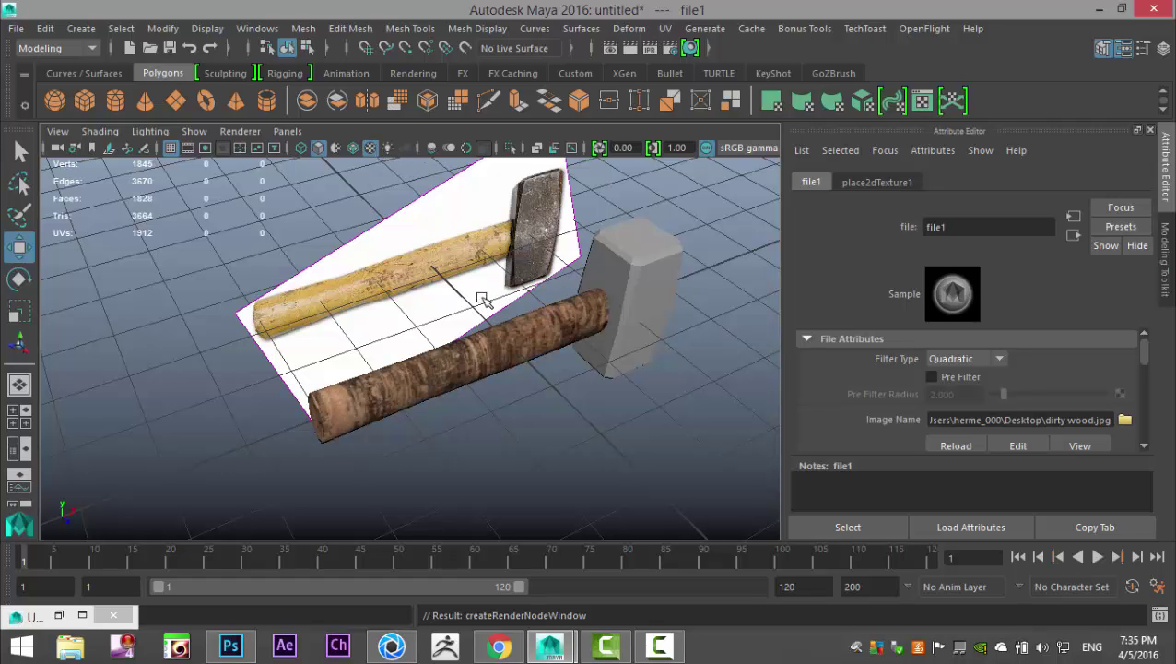
- Select all the handle's faces in the UV Editor and rotate the UV shells clockwise until the long shell lies horizontally
scroll(549, 436, up, 2)
alt+drag(549, 435, 529, 393)
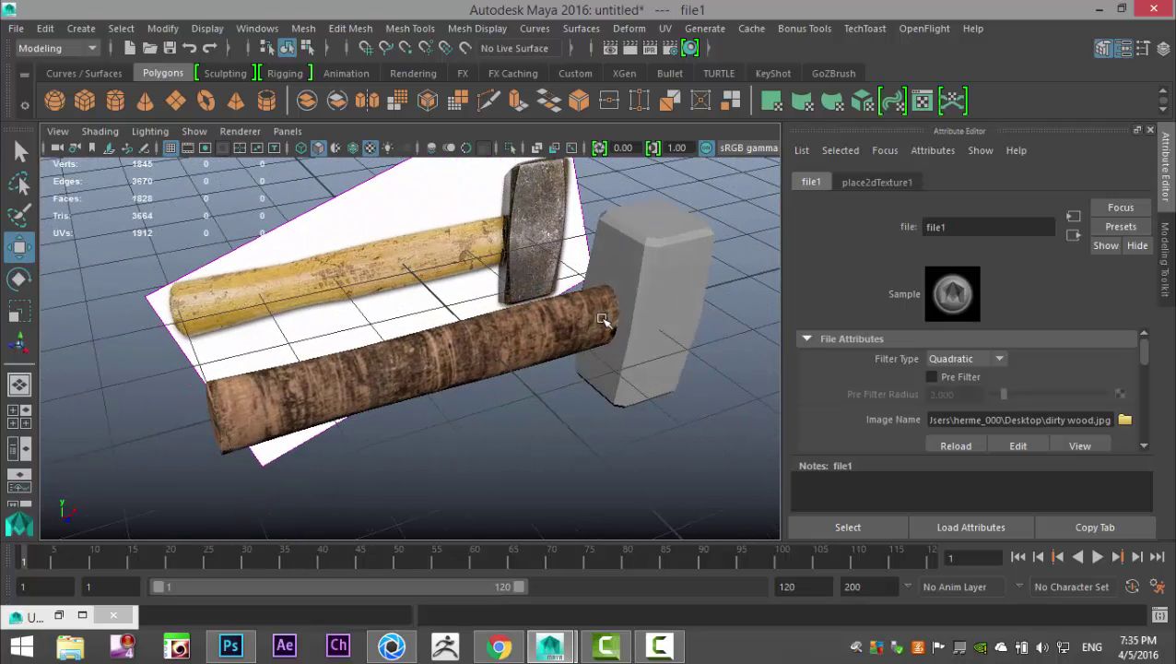
click(398, 372)
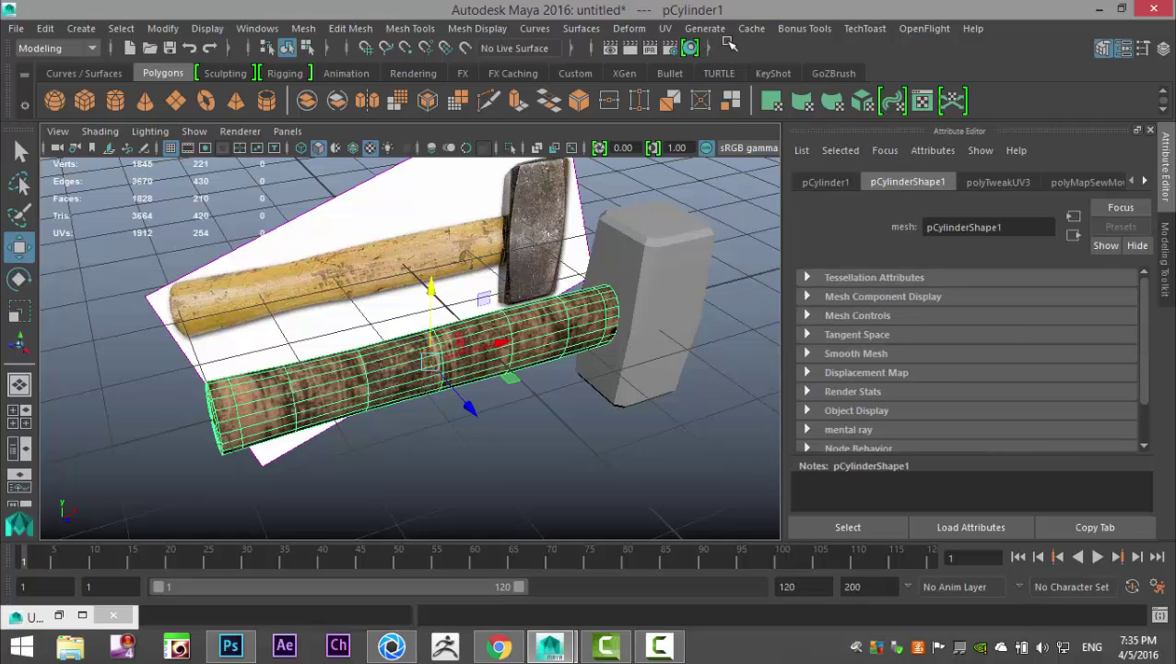
click(664, 31)
click(725, 35)
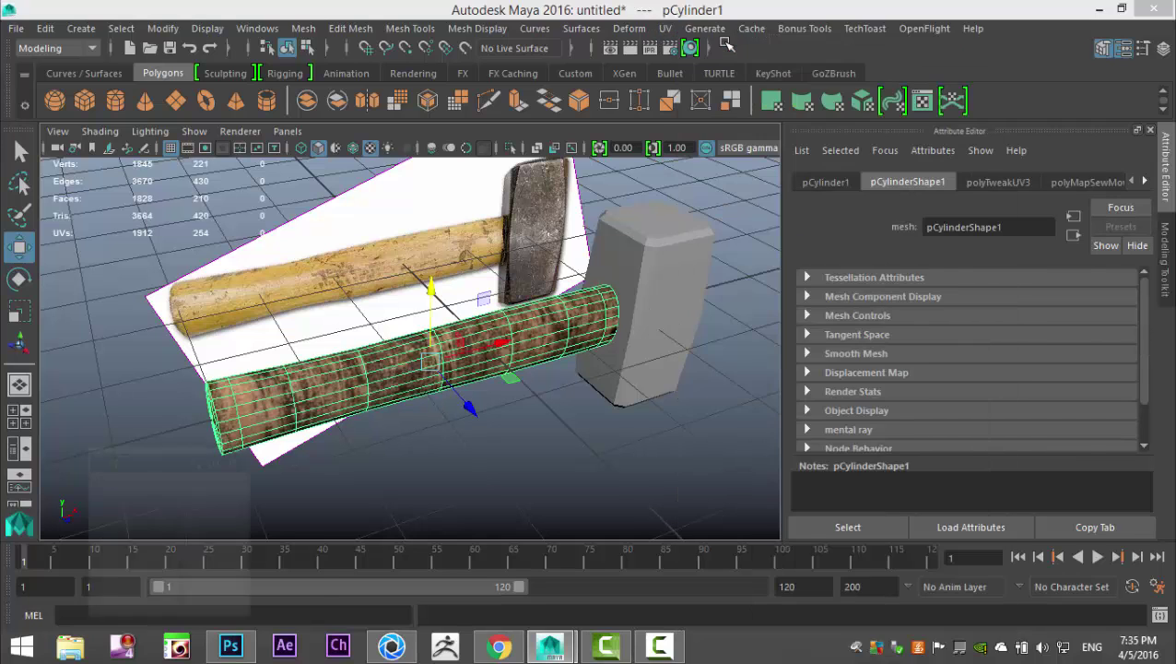
right_drag(841, 347, 785, 326)
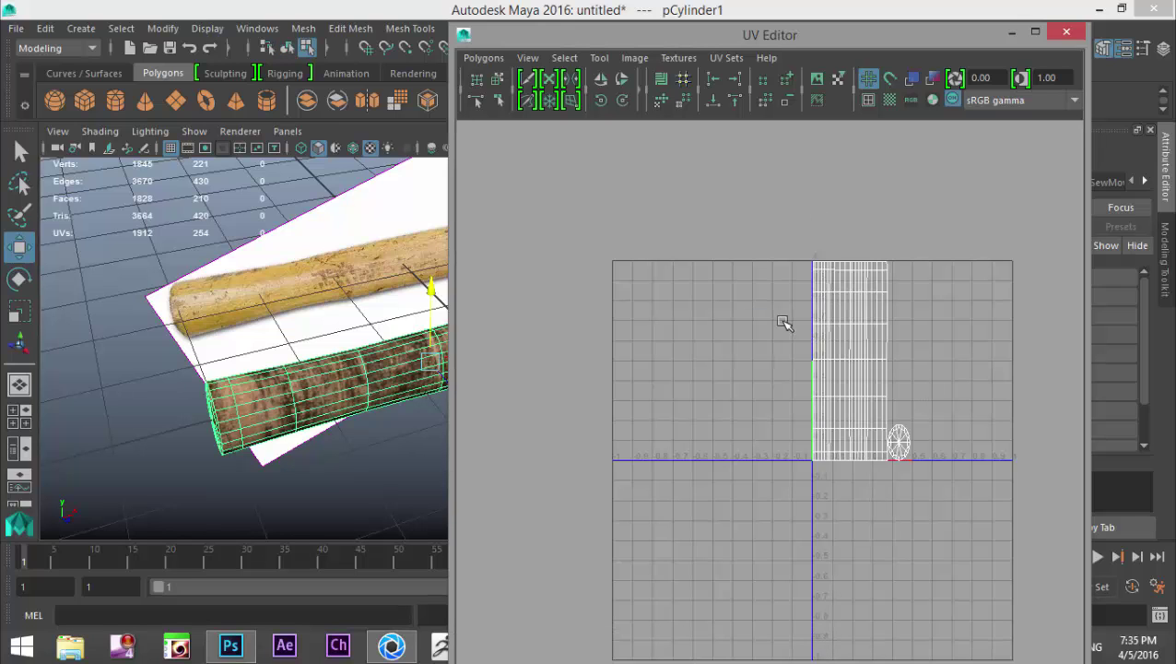
drag(769, 220, 985, 568)
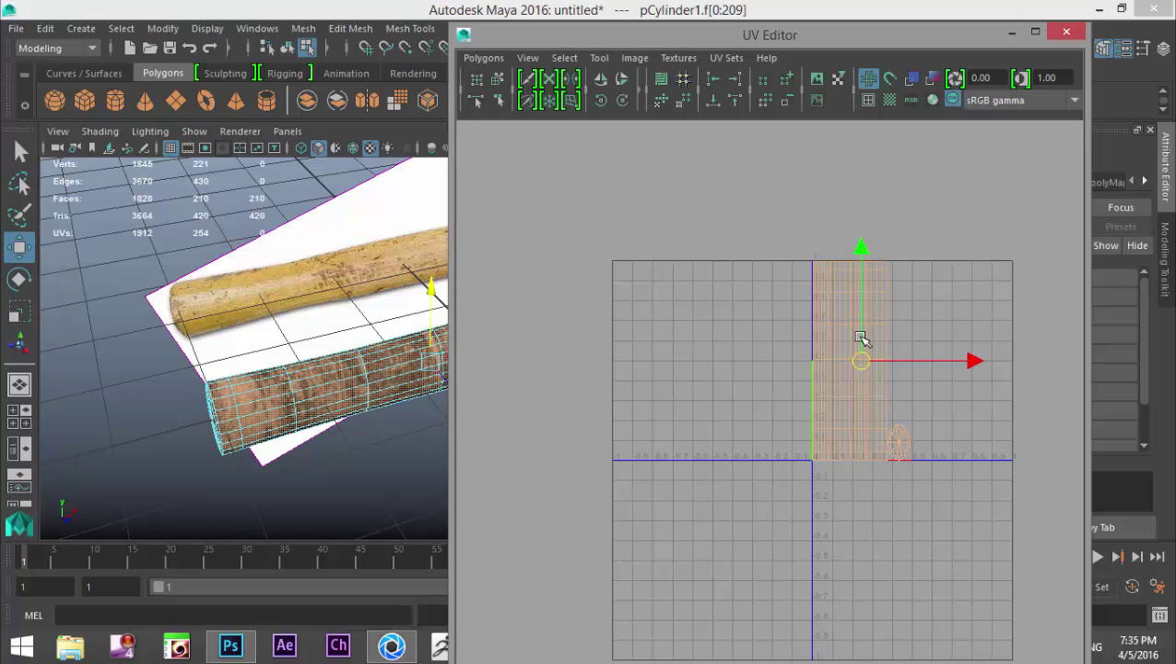
click(624, 100)
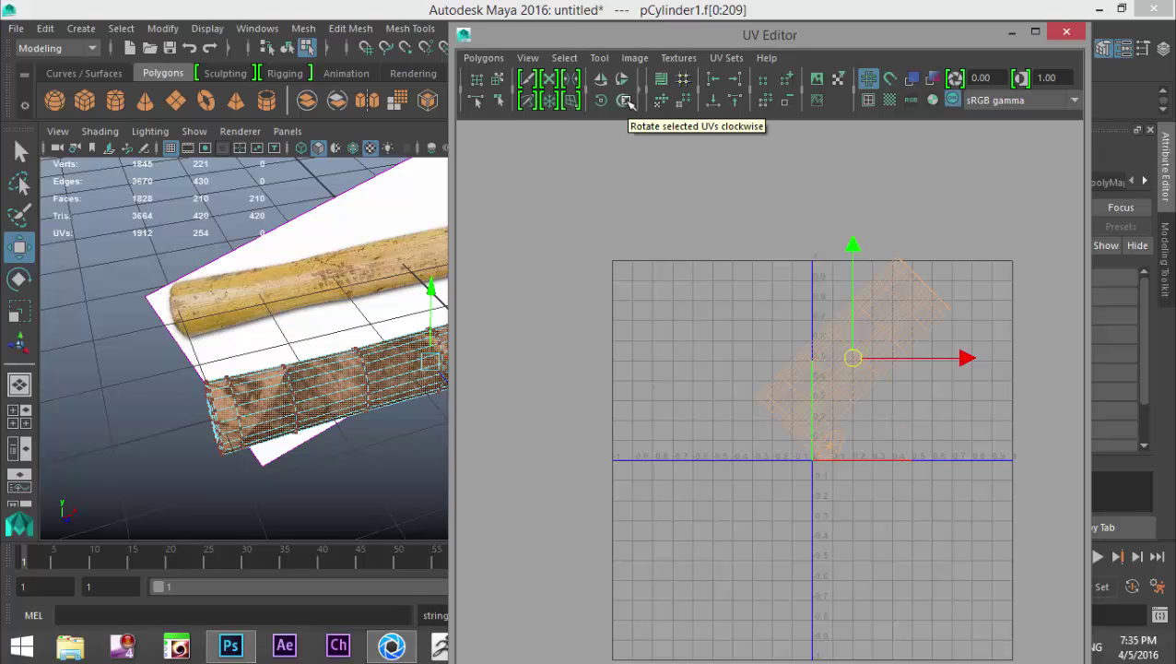
key(e)
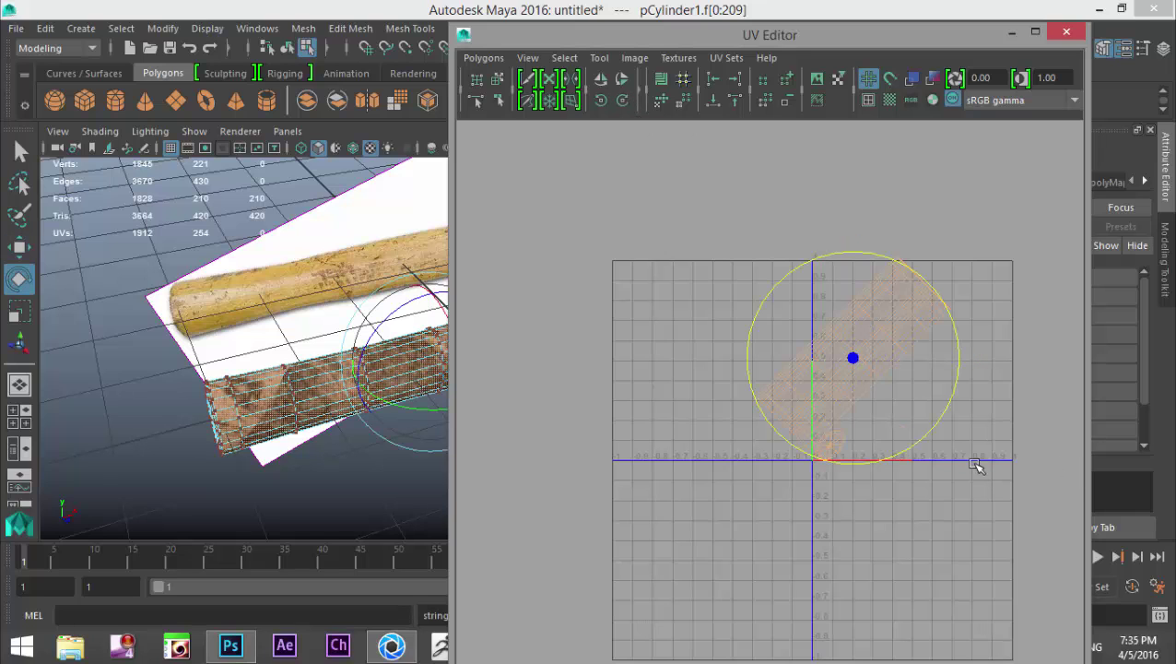
drag(587, 42, 797, 20)
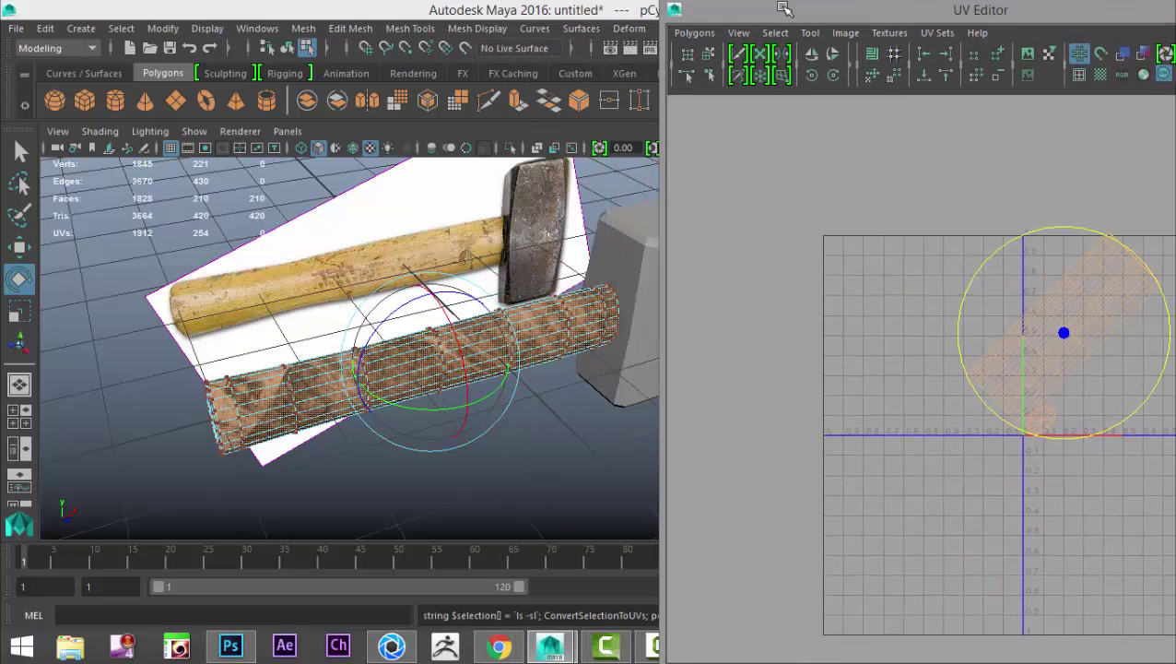
drag(965, 306, 1004, 209)
- Move the handle's UV shells horizontally into the 0 to 1 texture square, check the wood grain, and put the UV Editor away
alt+middle_drag(990, 381, 813, 399)
key(w)
drag(1013, 362, 1068, 359)
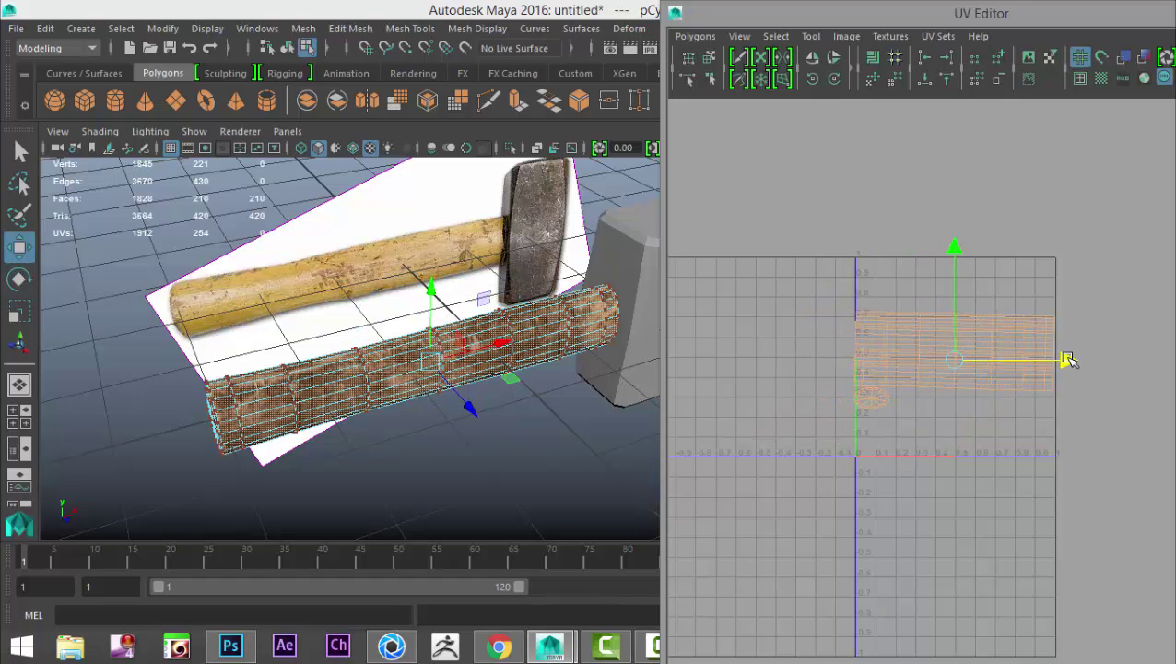
alt+drag(378, 452, 409, 453)
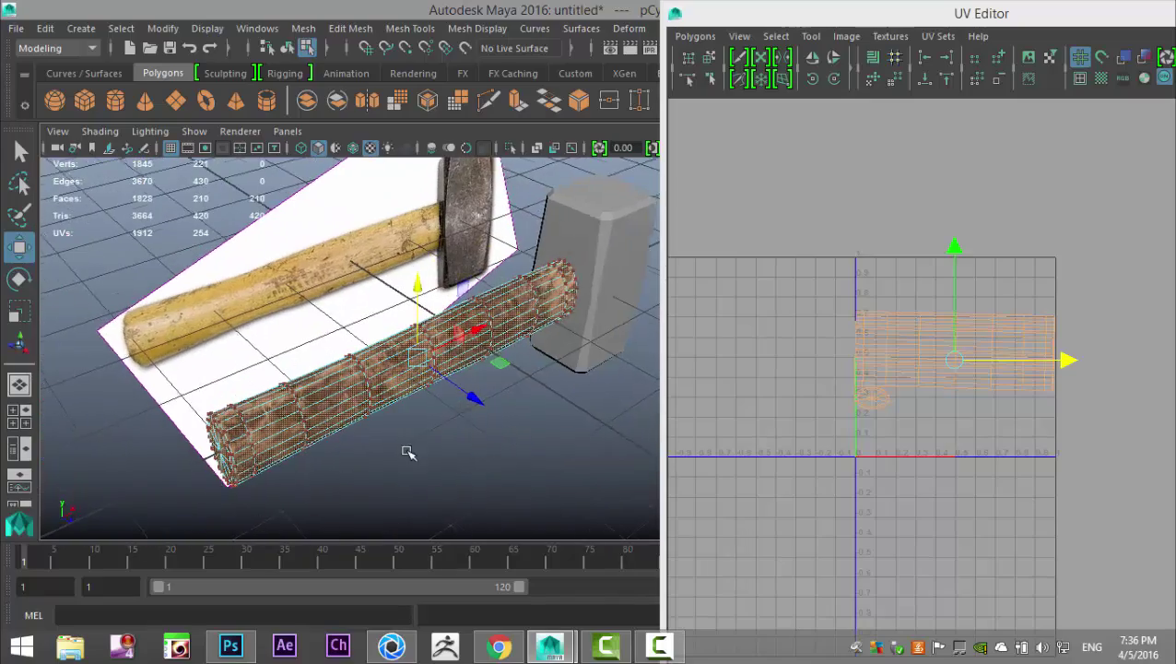
click(409, 453)
alt+drag(498, 465, 519, 441)
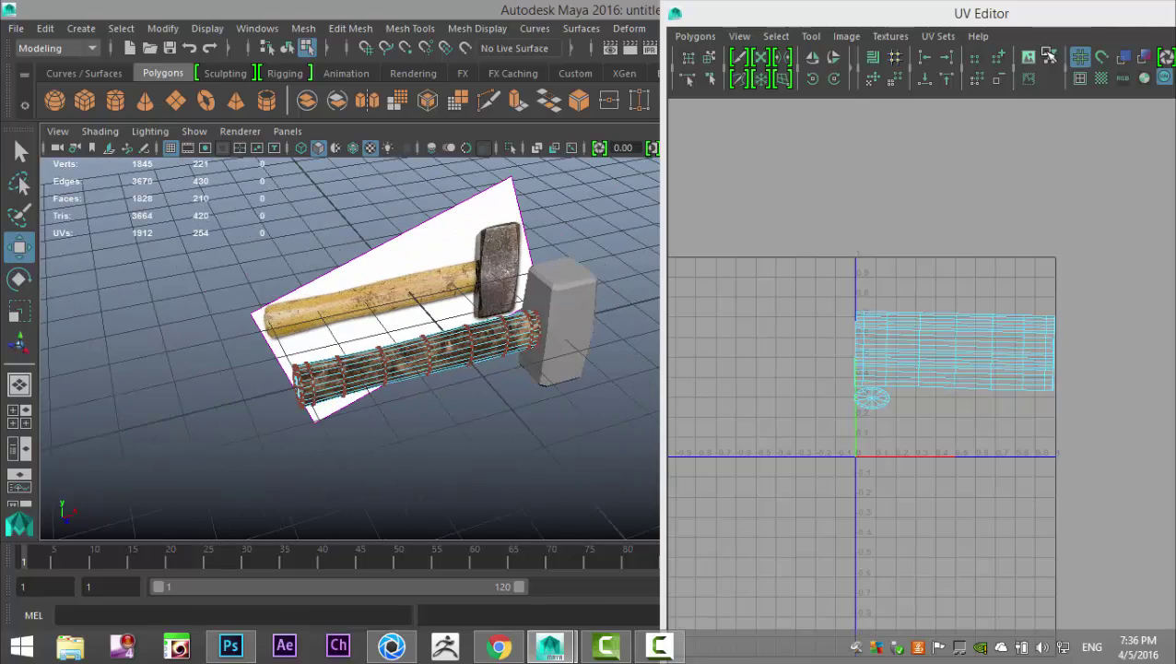
drag(1070, 13, 861, 83)
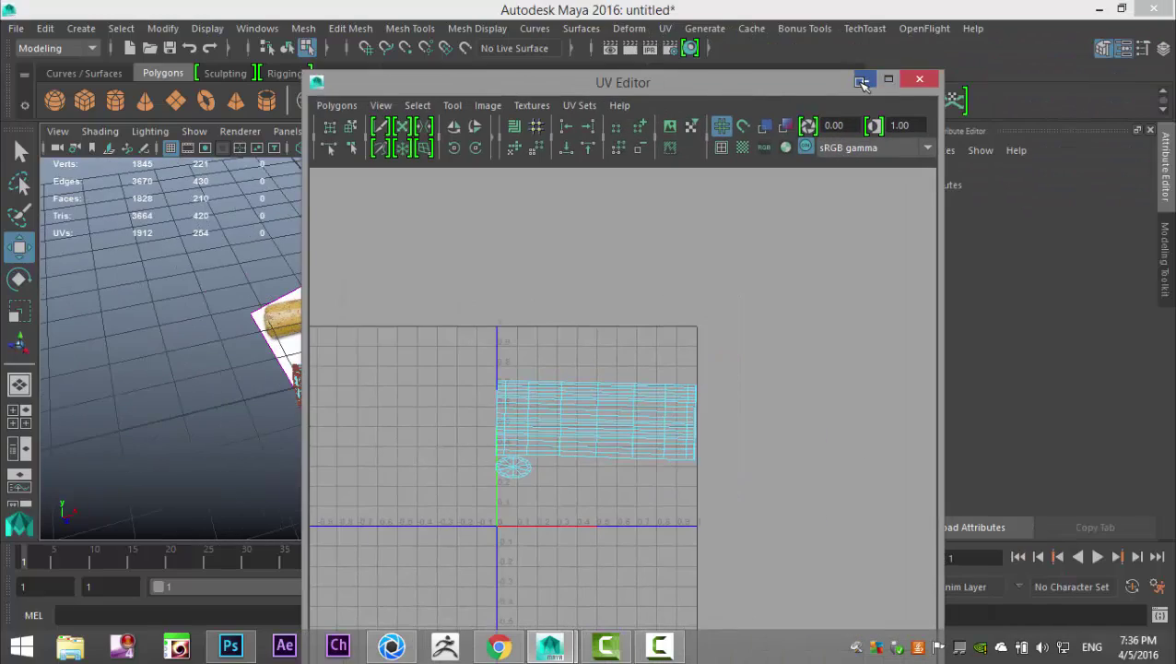
click(861, 83)
- Assign a new Lambert material to the hammer head and connect a File texture to its Color
alt+right_drag(533, 451, 601, 473)
alt+drag(601, 473, 544, 412)
click(591, 310)
right_drag(585, 334, 578, 575)
click(510, 321)
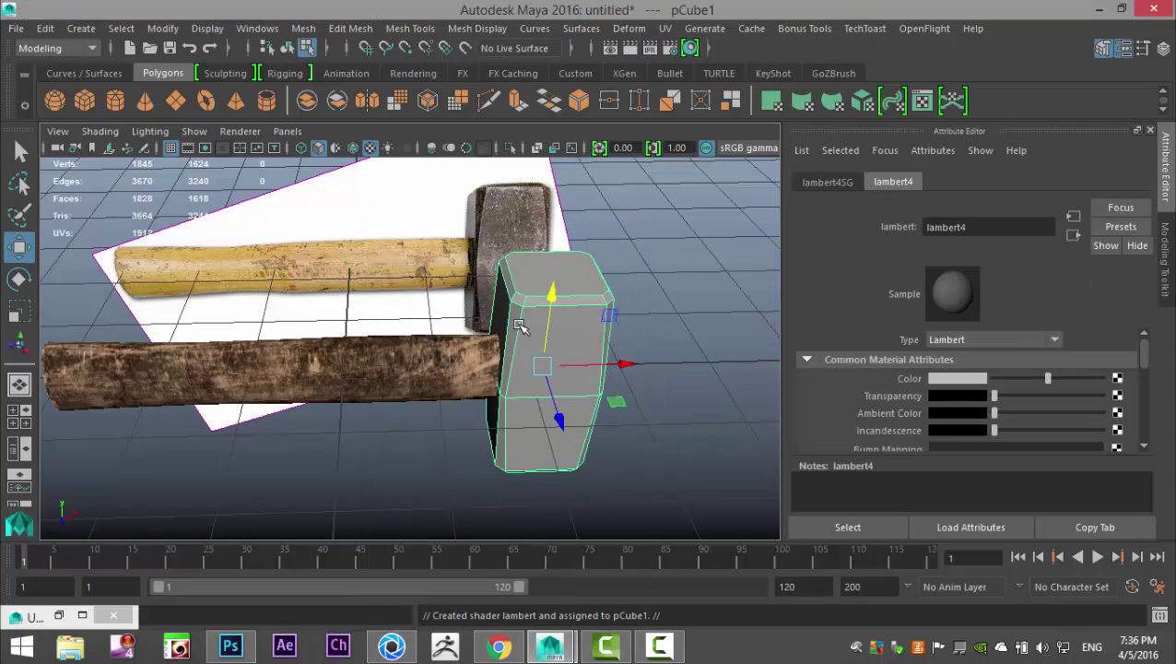
click(1116, 379)
click(502, 303)
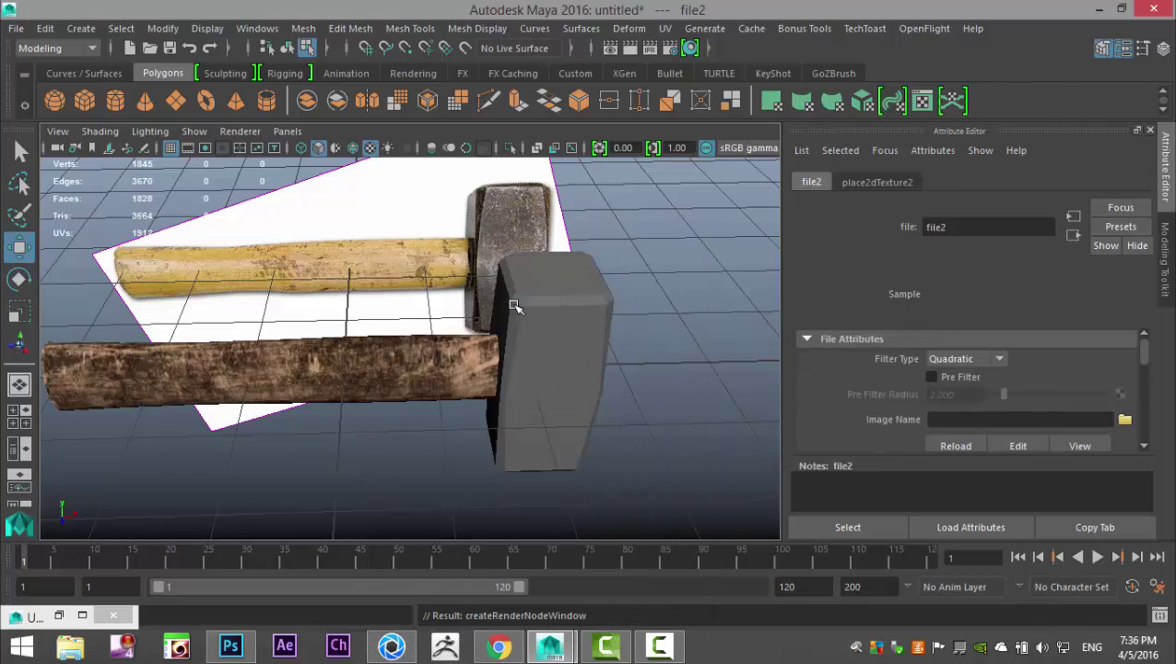
- Load Scratched steel texture.jpg from the Desktop as the hammer head's colour texture image
click(1125, 419)
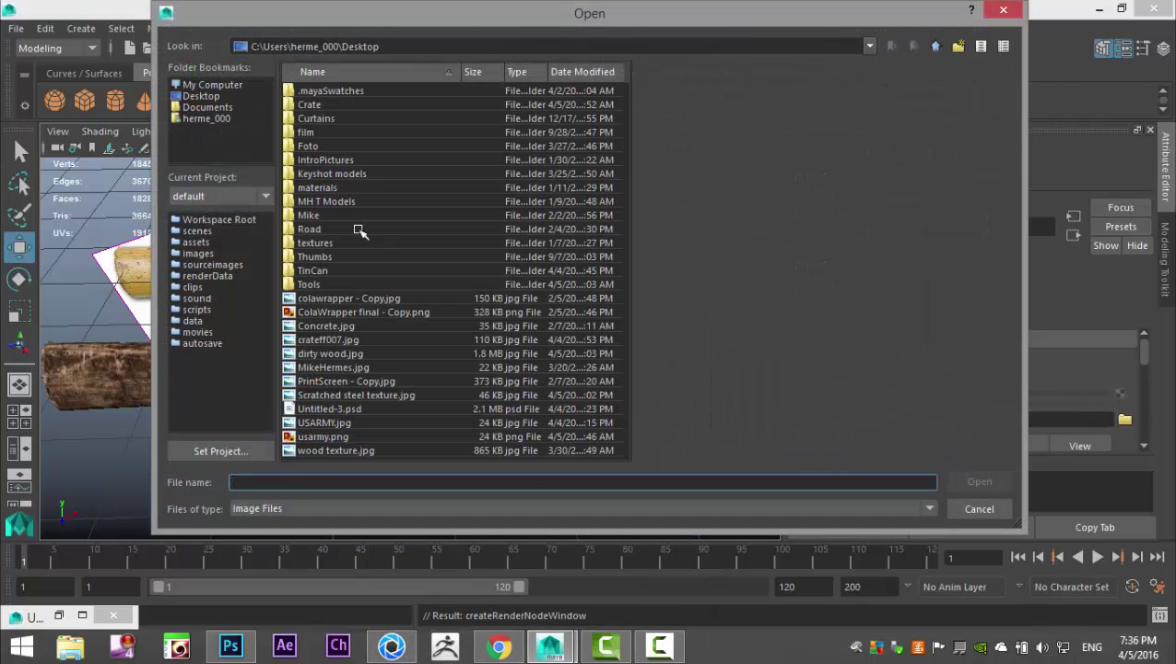
click(198, 97)
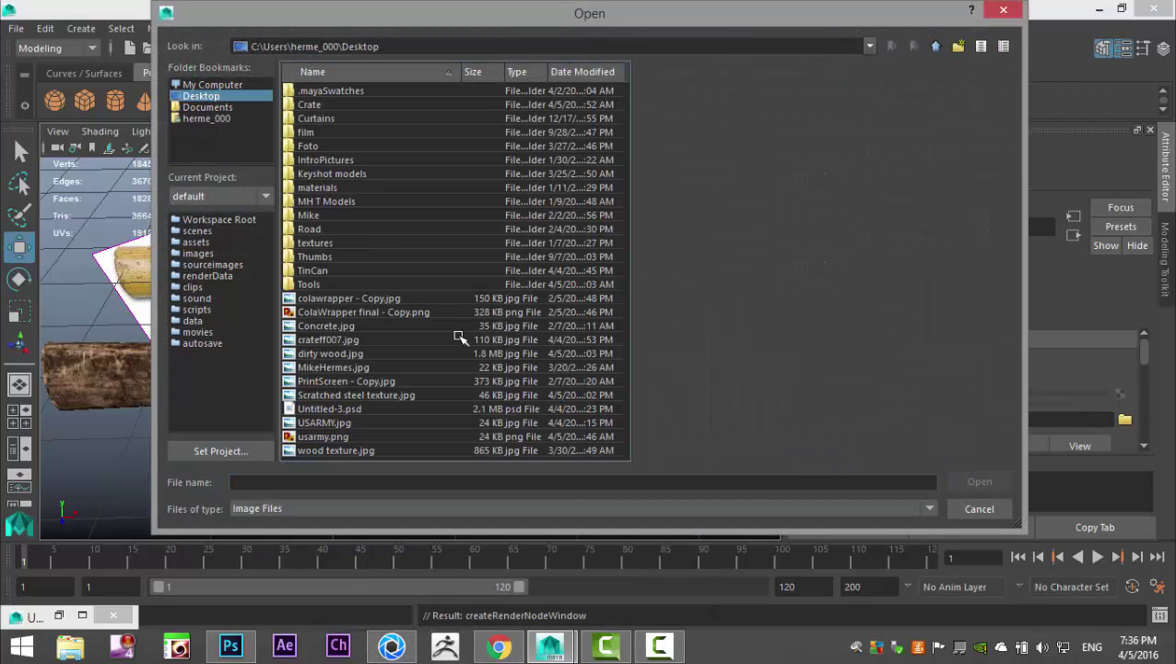
click(393, 395)
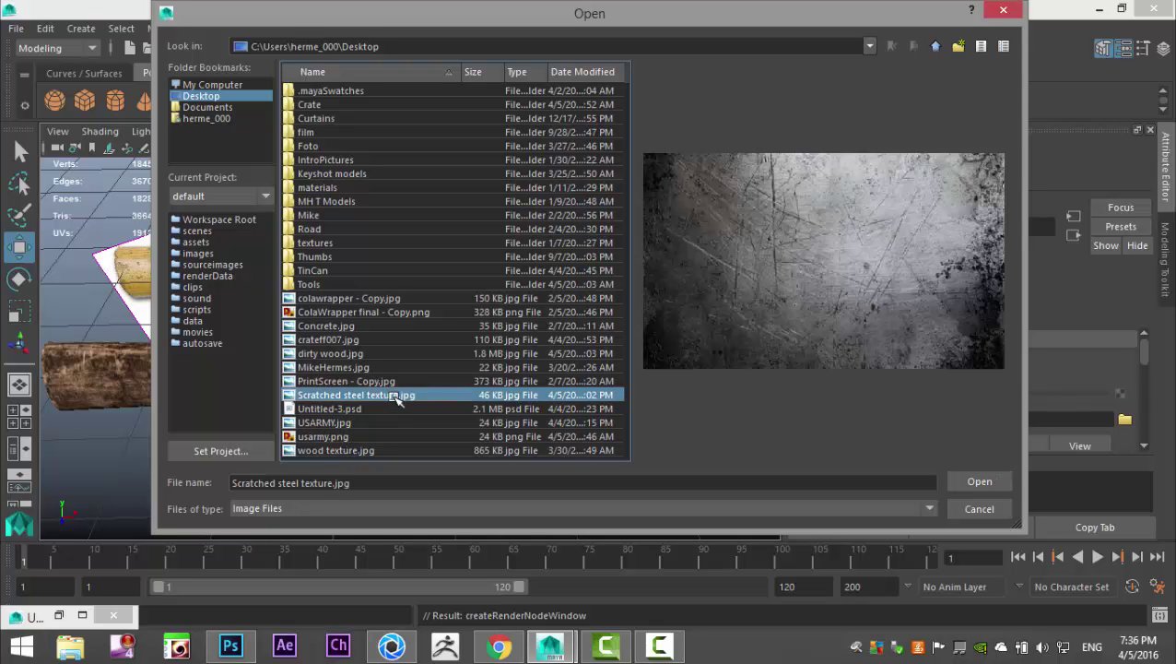
click(972, 480)
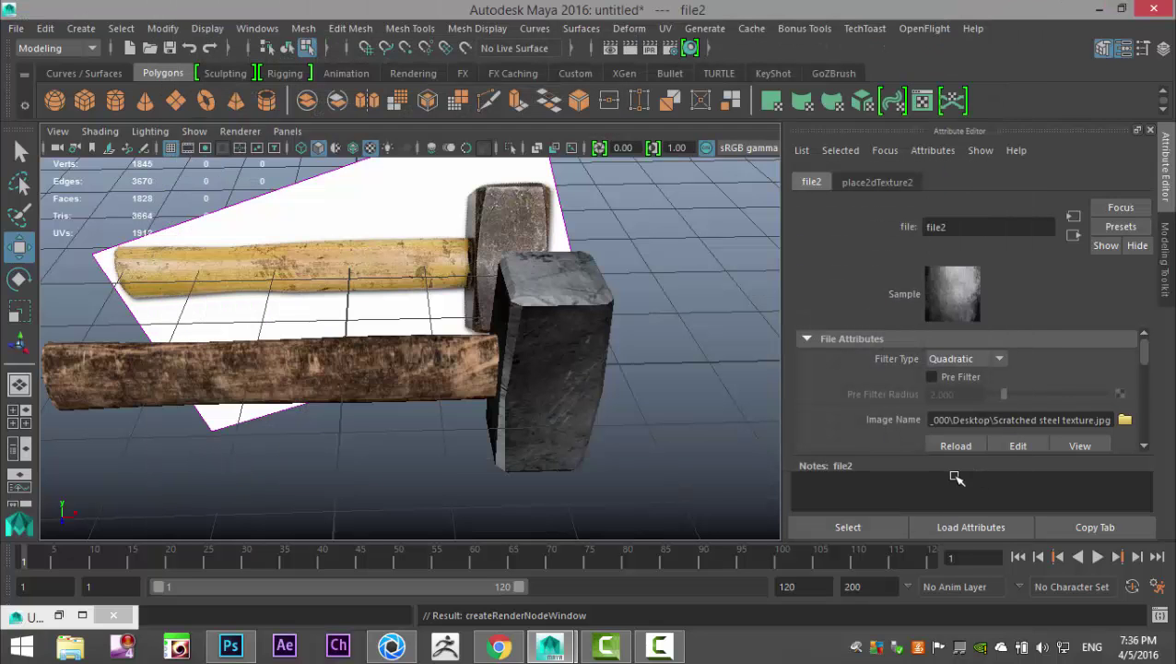
- Select the handle and the hammer head in object mode, delete their construction history and freeze their transformations
alt+drag(617, 425, 491, 387)
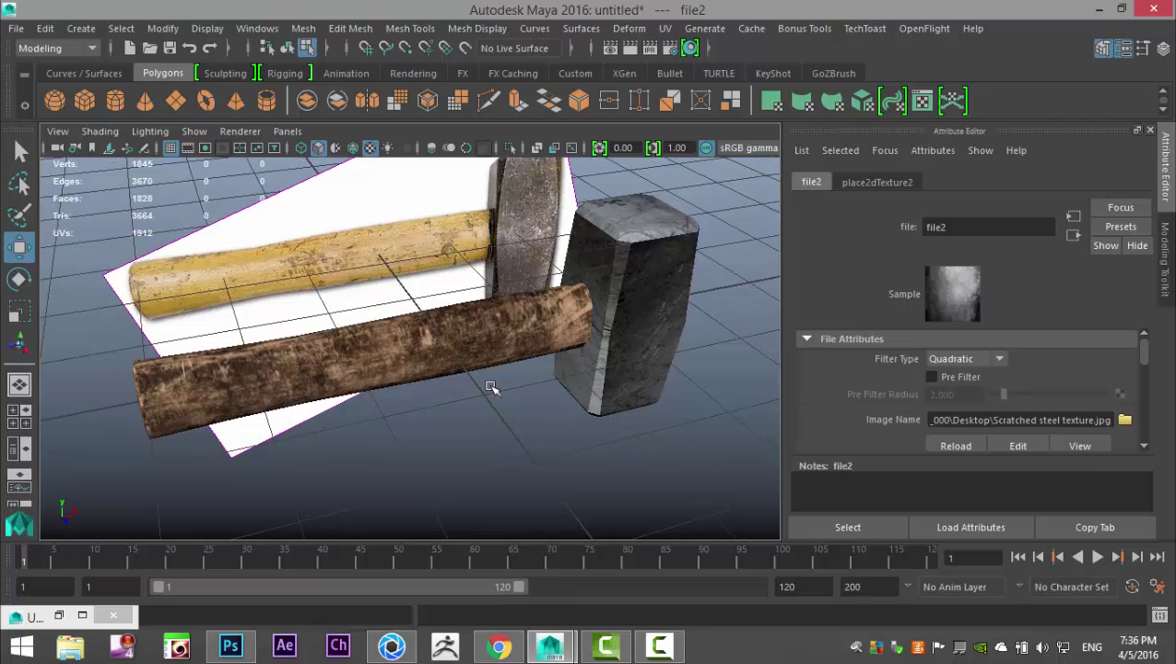
click(428, 352)
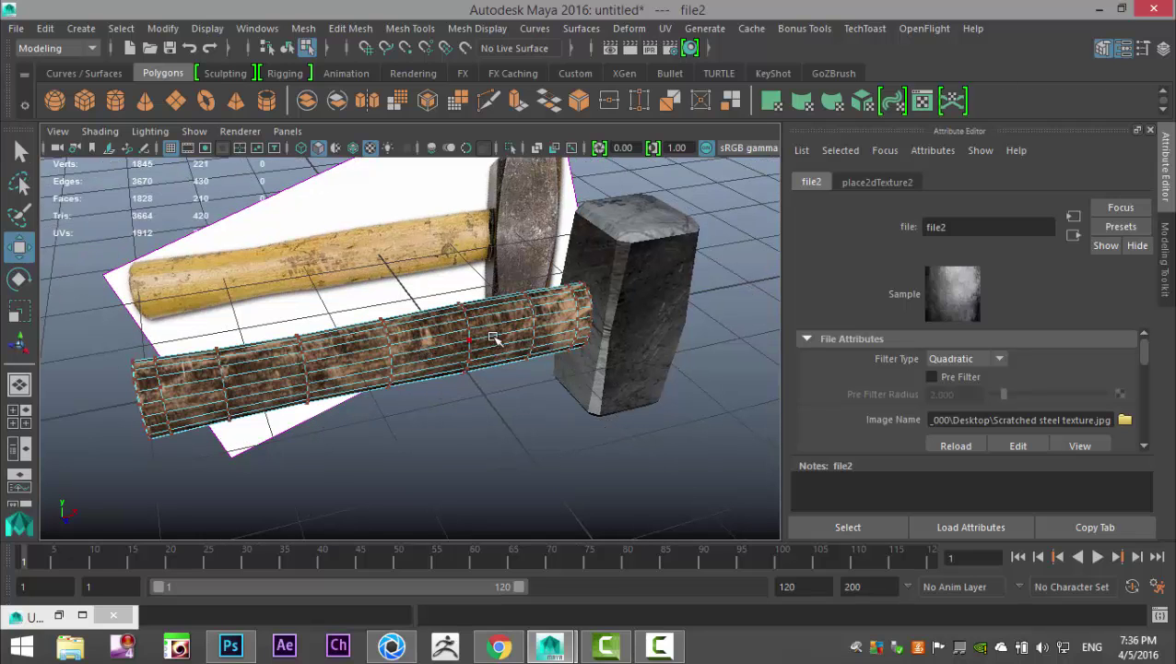
right_drag(551, 267, 516, 289)
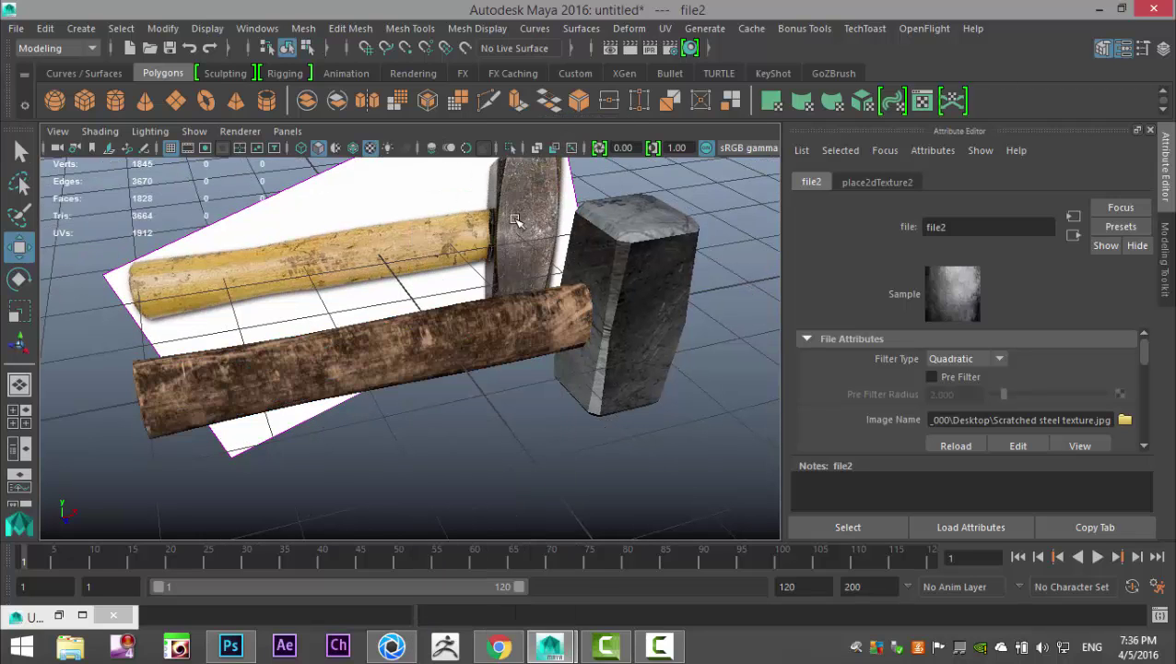
click(492, 315)
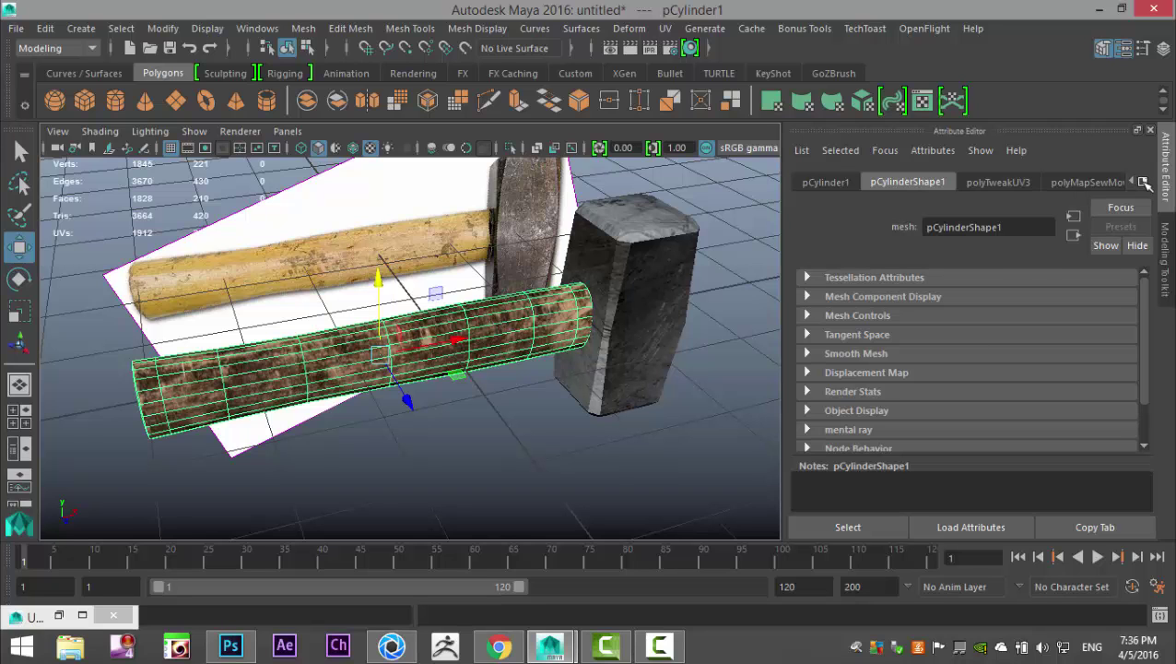
click(1145, 181)
alt+drag(575, 283, 333, 275)
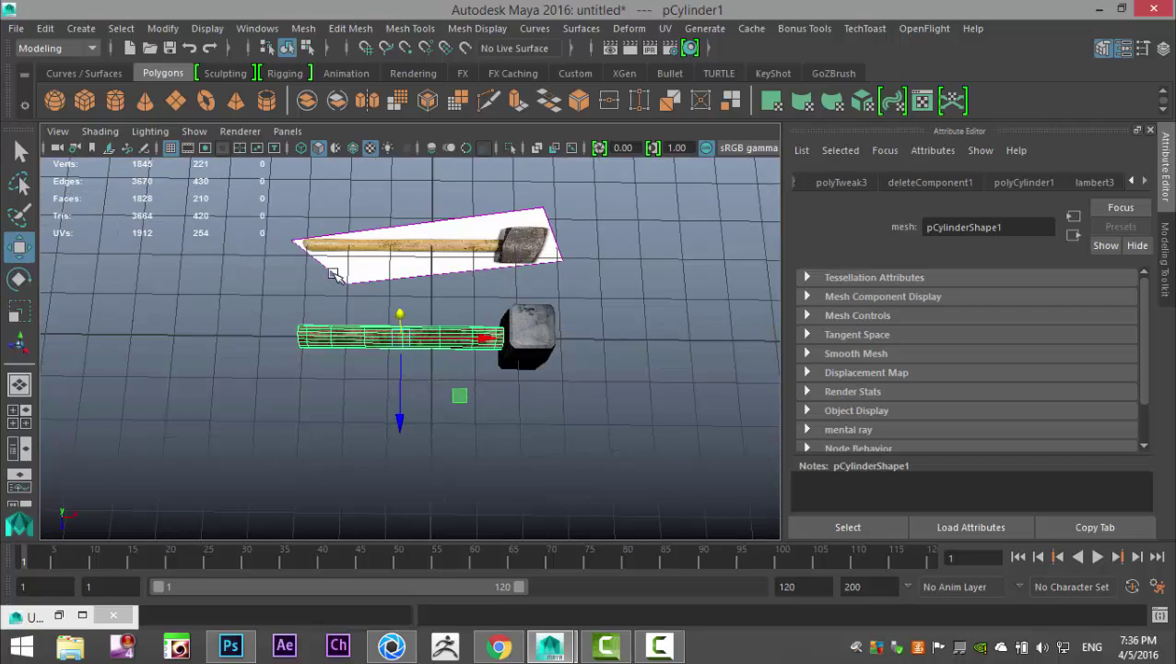
shift+click(526, 340)
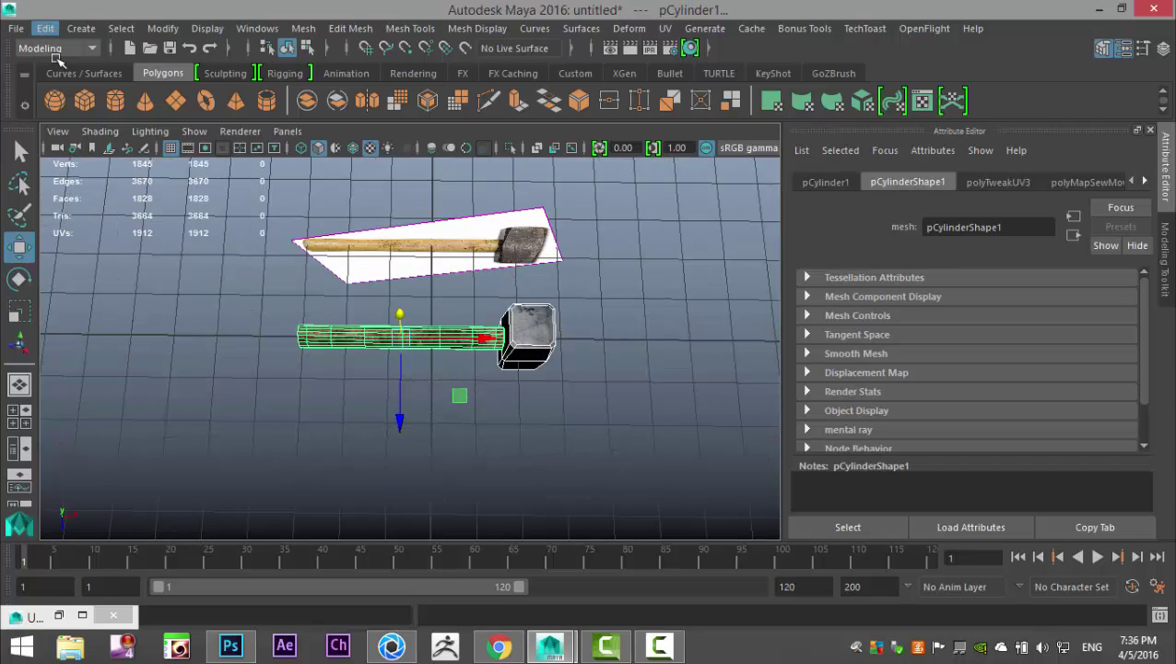
click(45, 28)
mouse_move(147, 232)
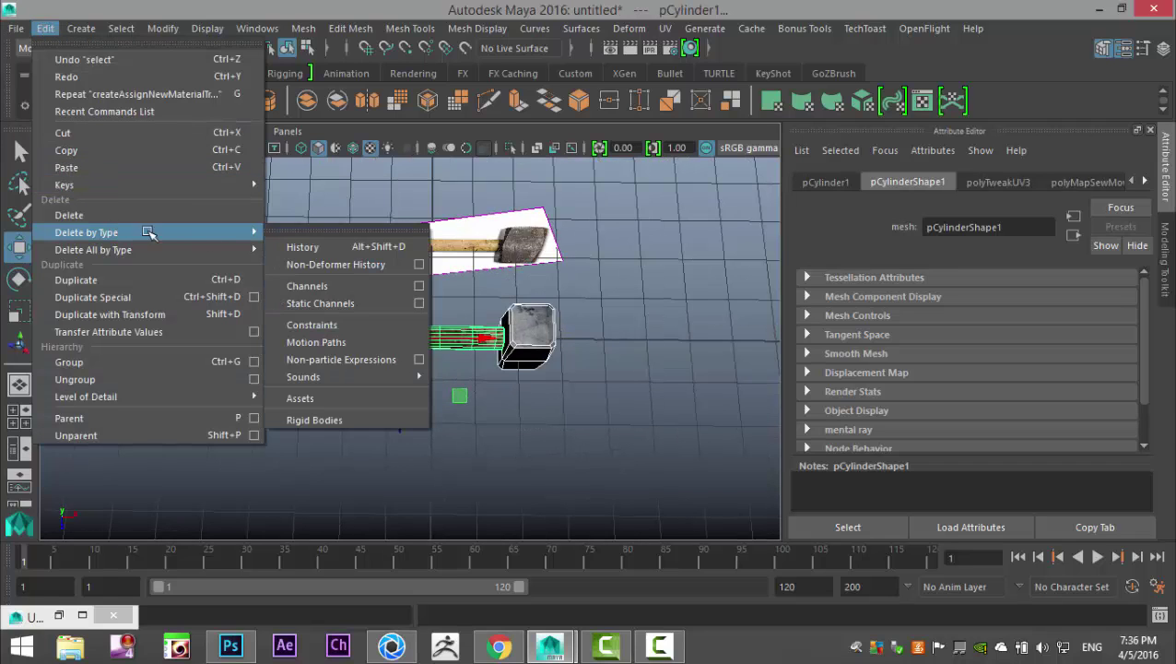
click(306, 246)
click(163, 28)
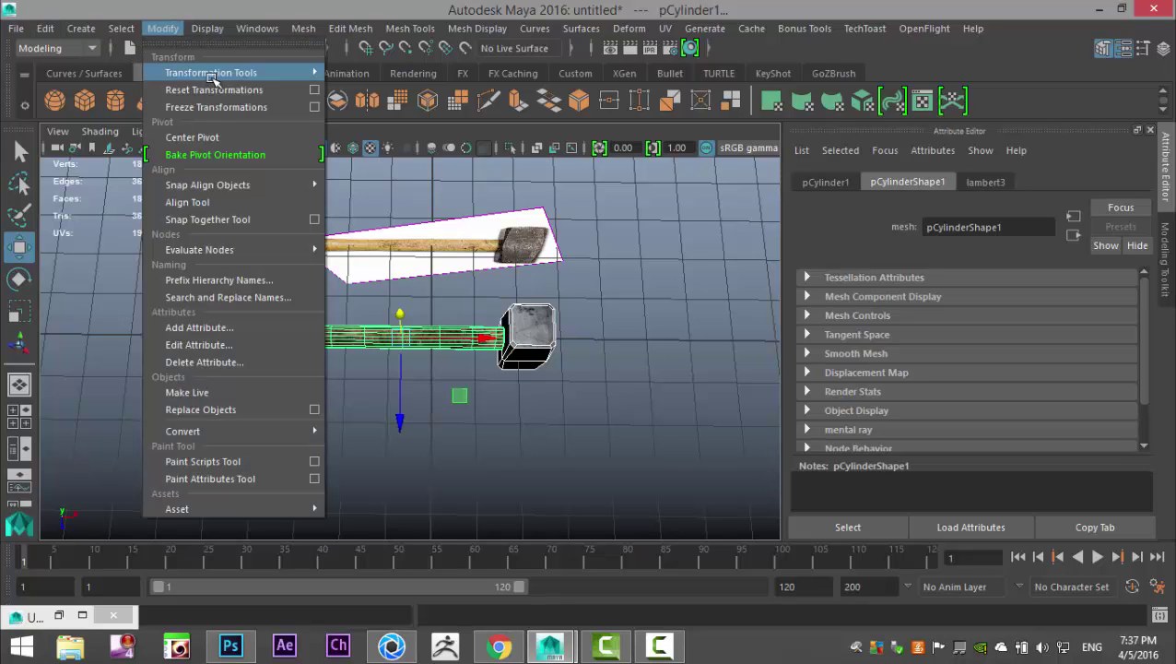
click(212, 107)
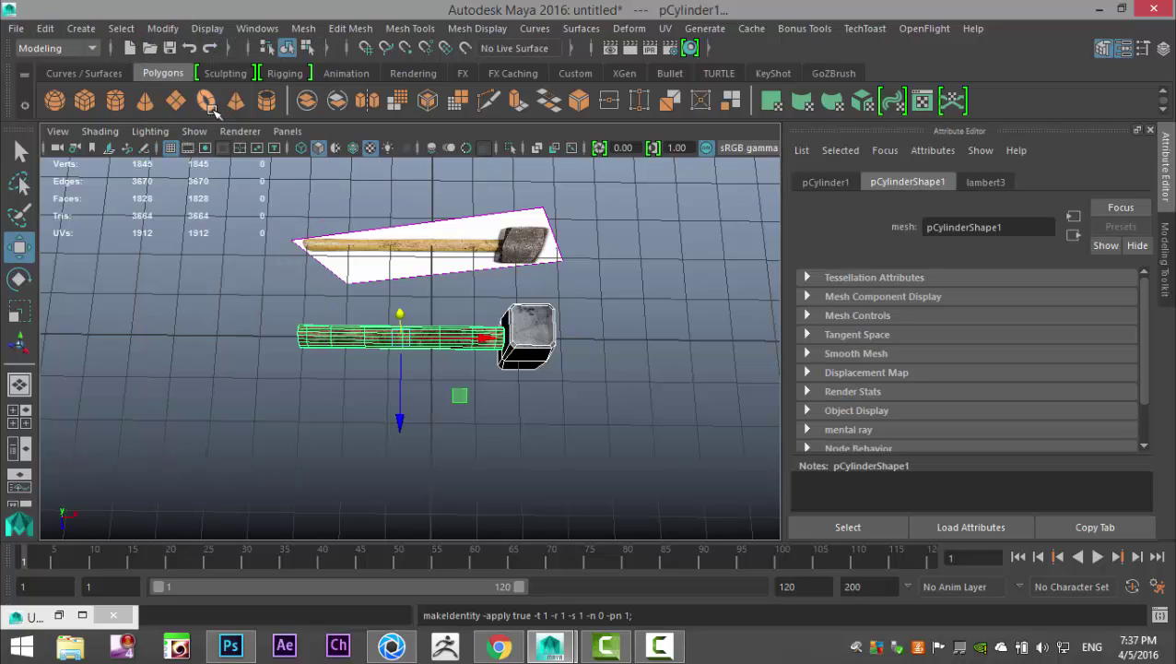
- Connect a File texture to the Bump Mapping attribute of the handle's Lambert material
scroll(499, 425, up, 5)
alt+drag(498, 424, 568, 441)
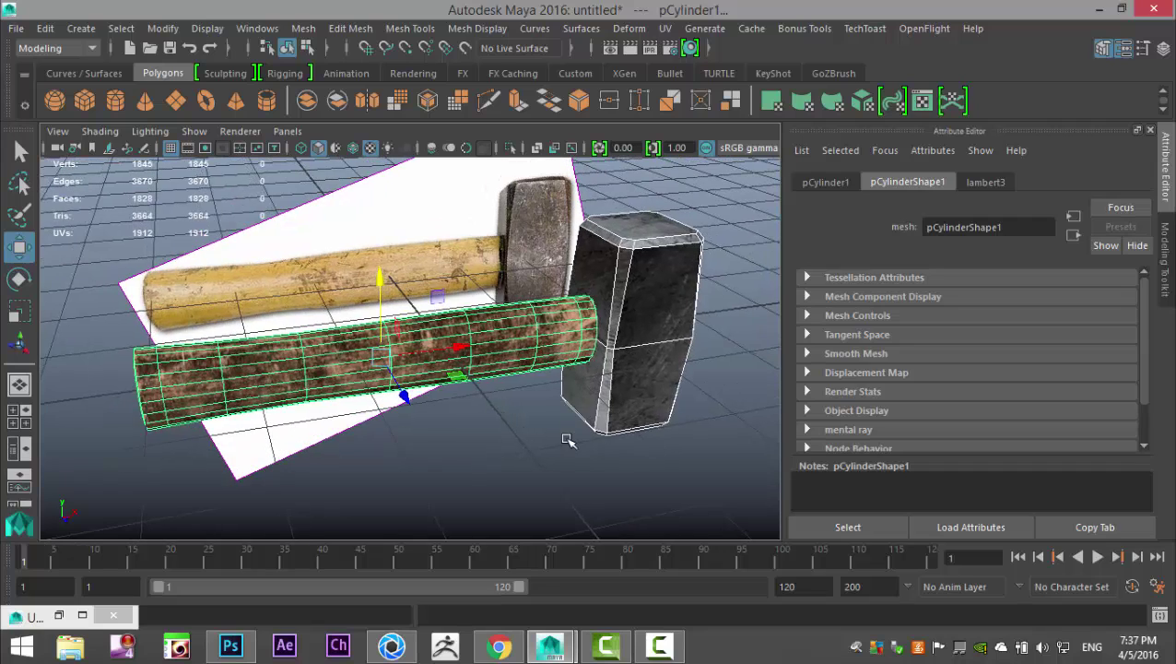
click(568, 441)
click(509, 343)
click(988, 181)
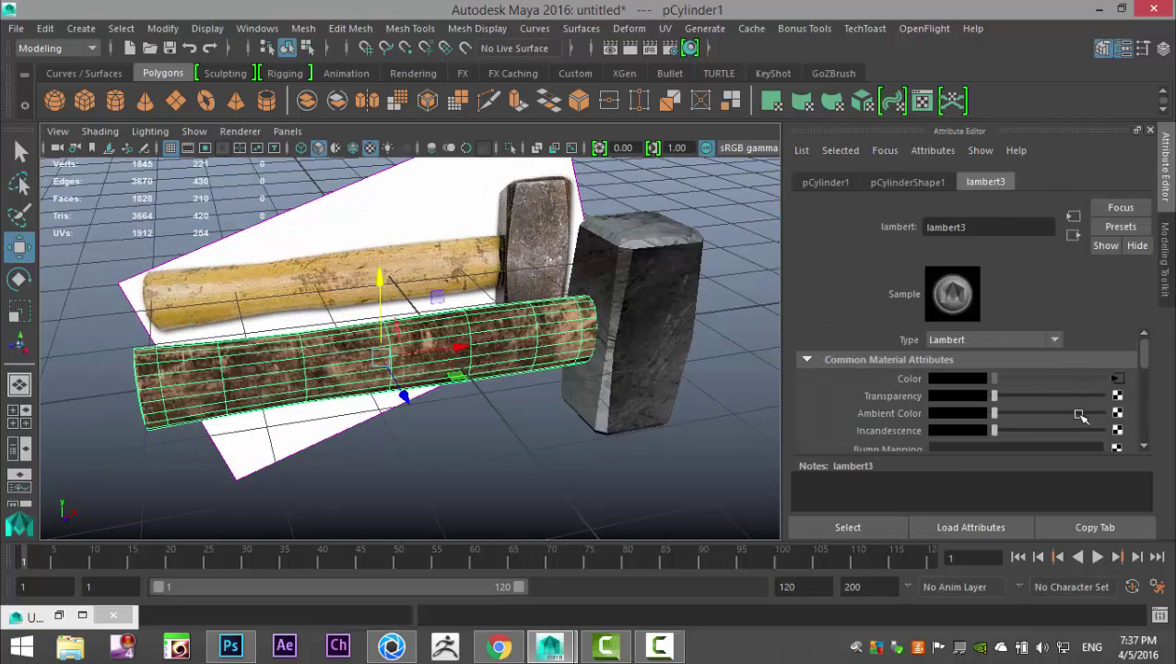
click(1118, 448)
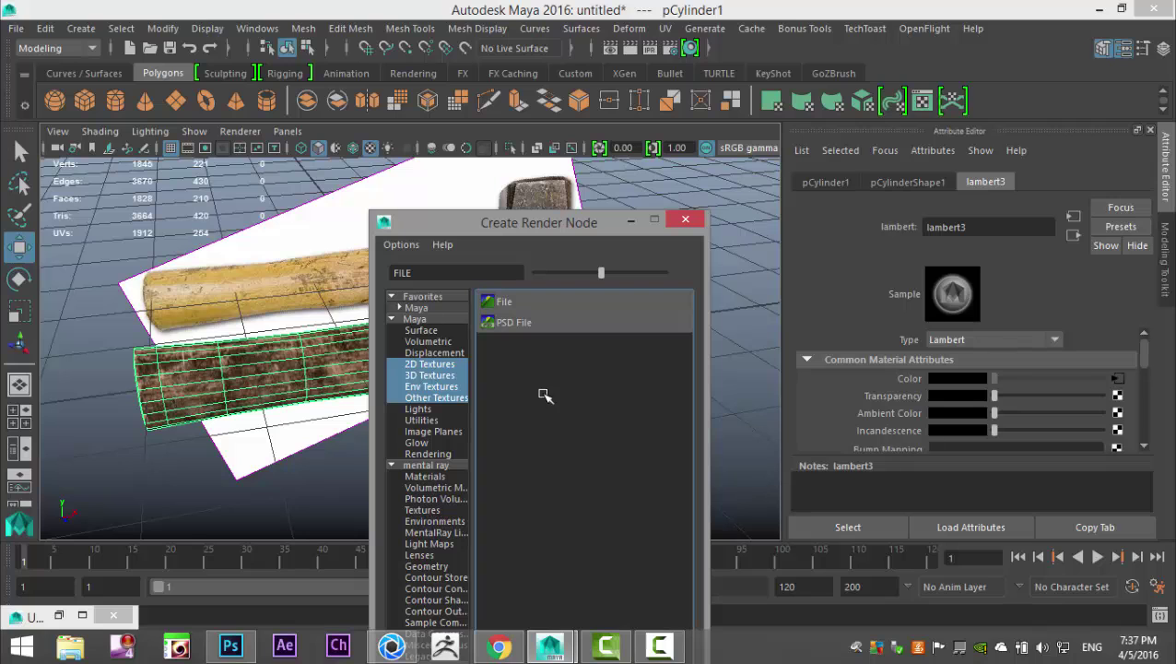
click(522, 305)
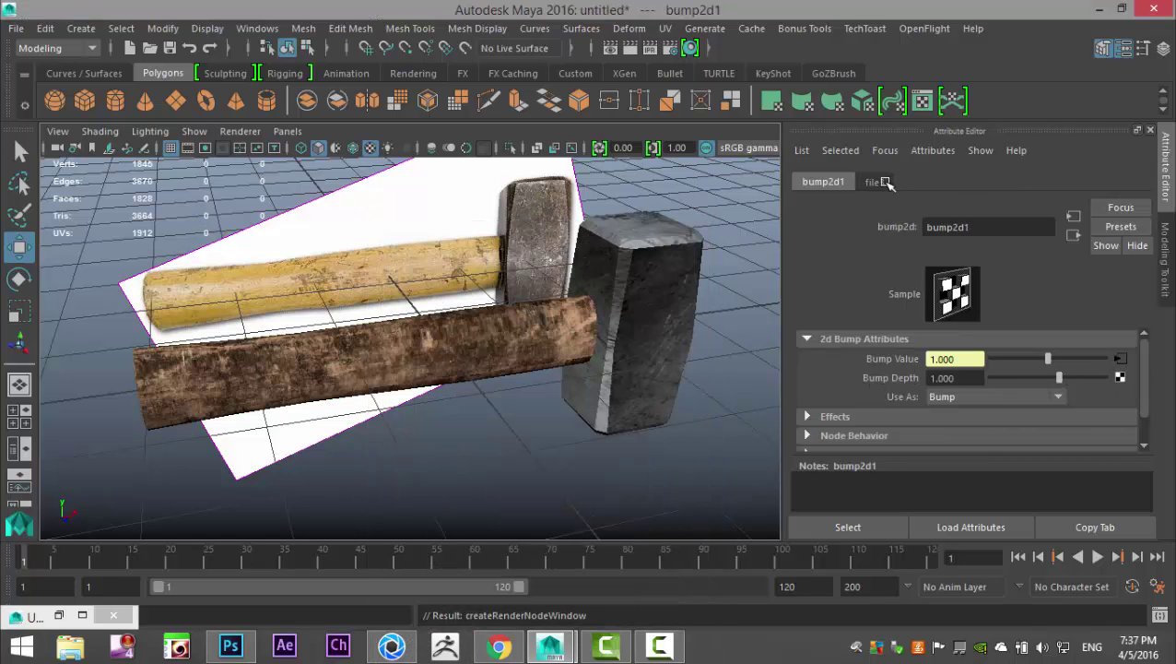
- Load dirty wood.jpg as the image for the handle's bump texture
click(876, 181)
click(1120, 418)
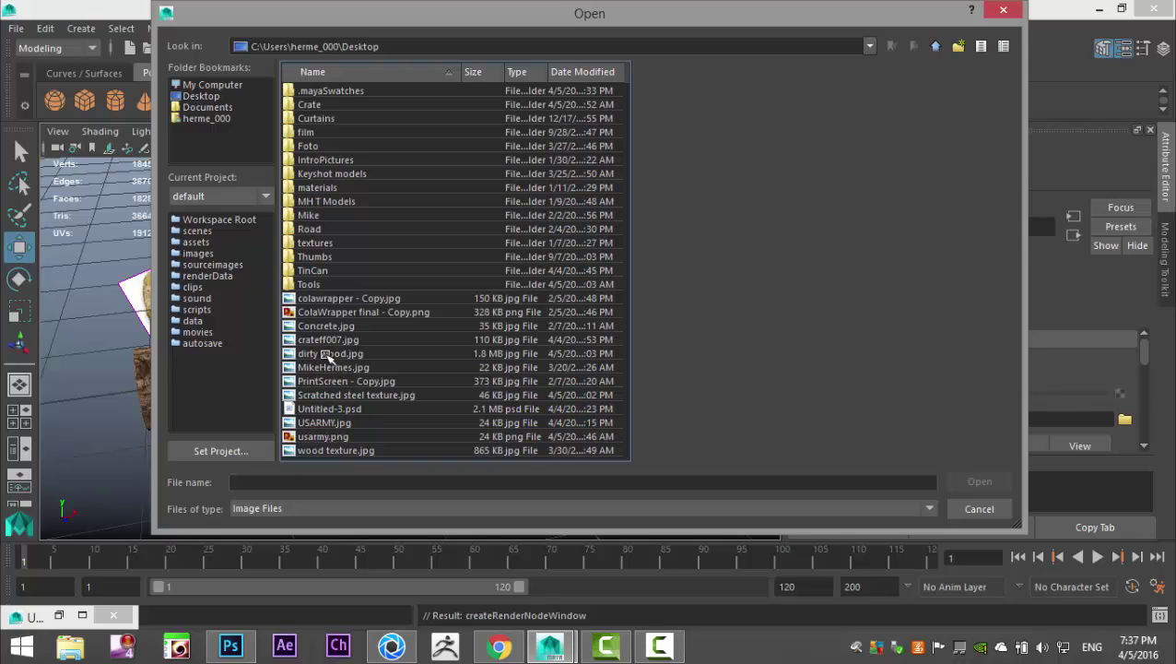
click(324, 355)
click(959, 478)
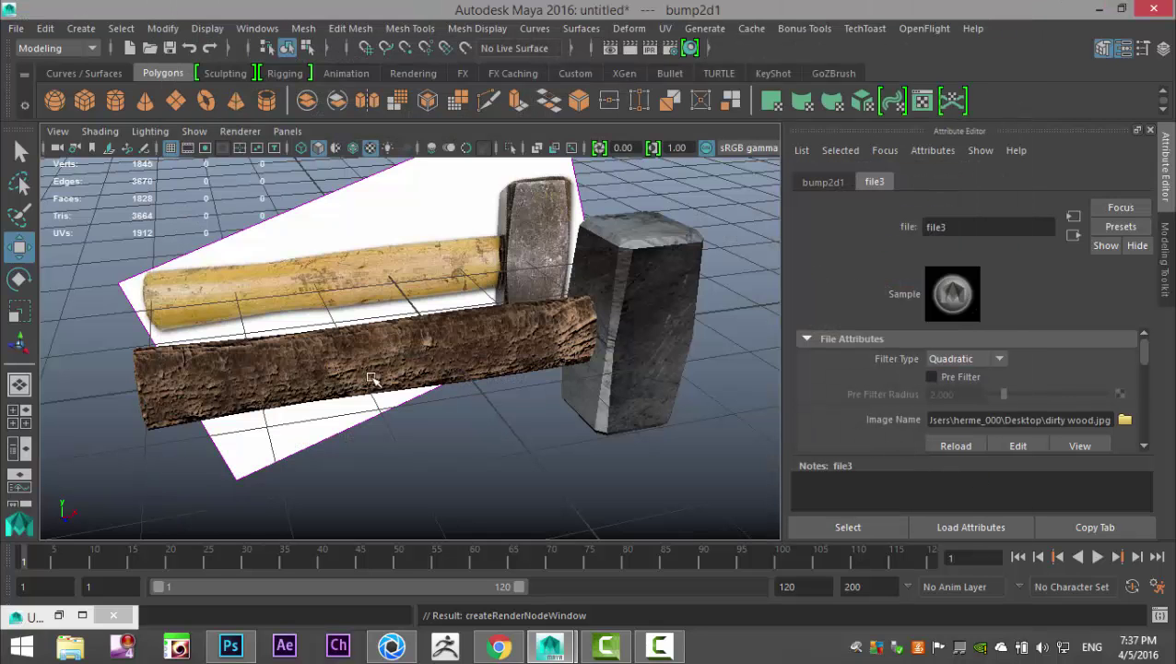
- Set the Bump Depth of the handle's bump node to 0.25
click(823, 182)
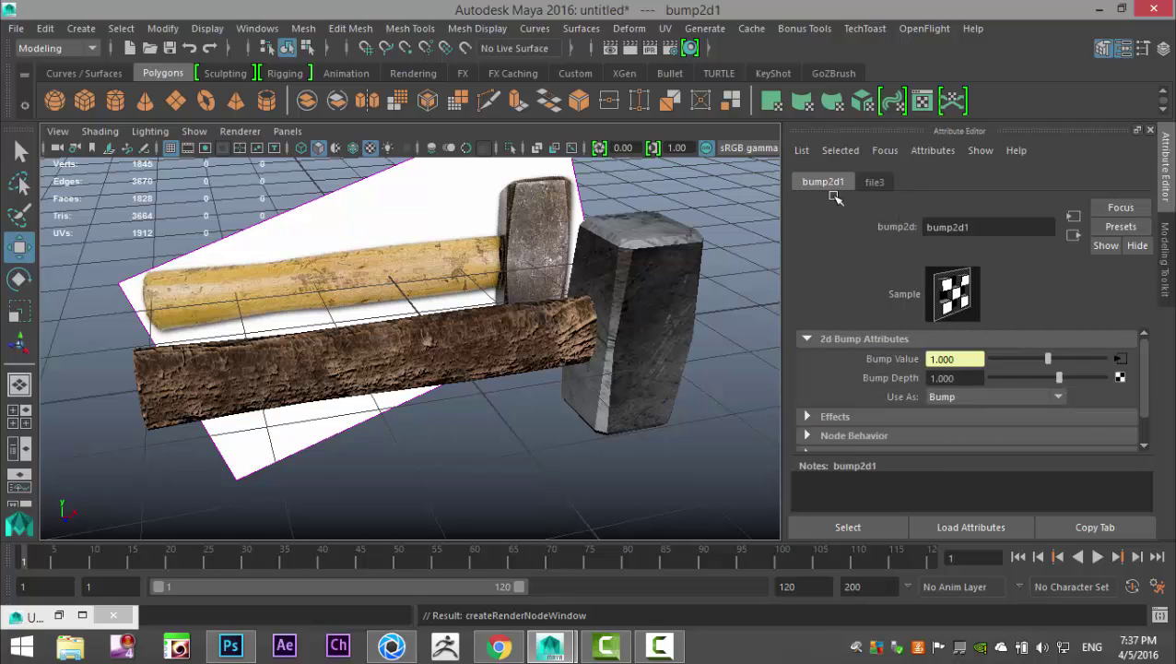
click(975, 378)
text(0.25)
key(Return)
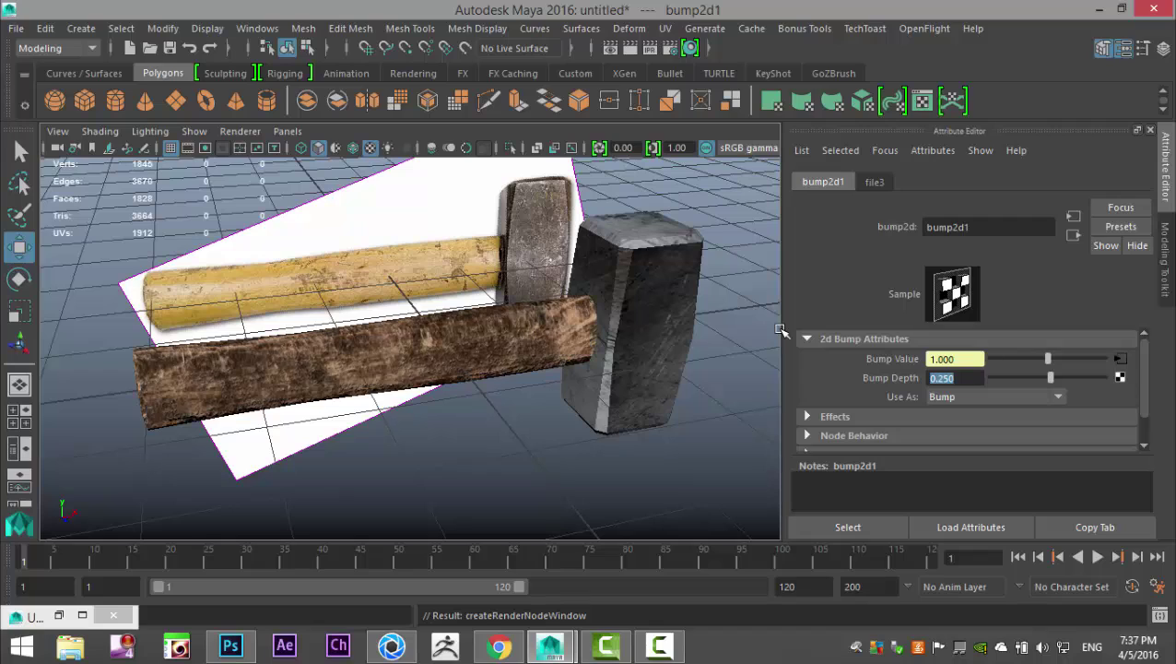
scroll(300, 315, up, 3)
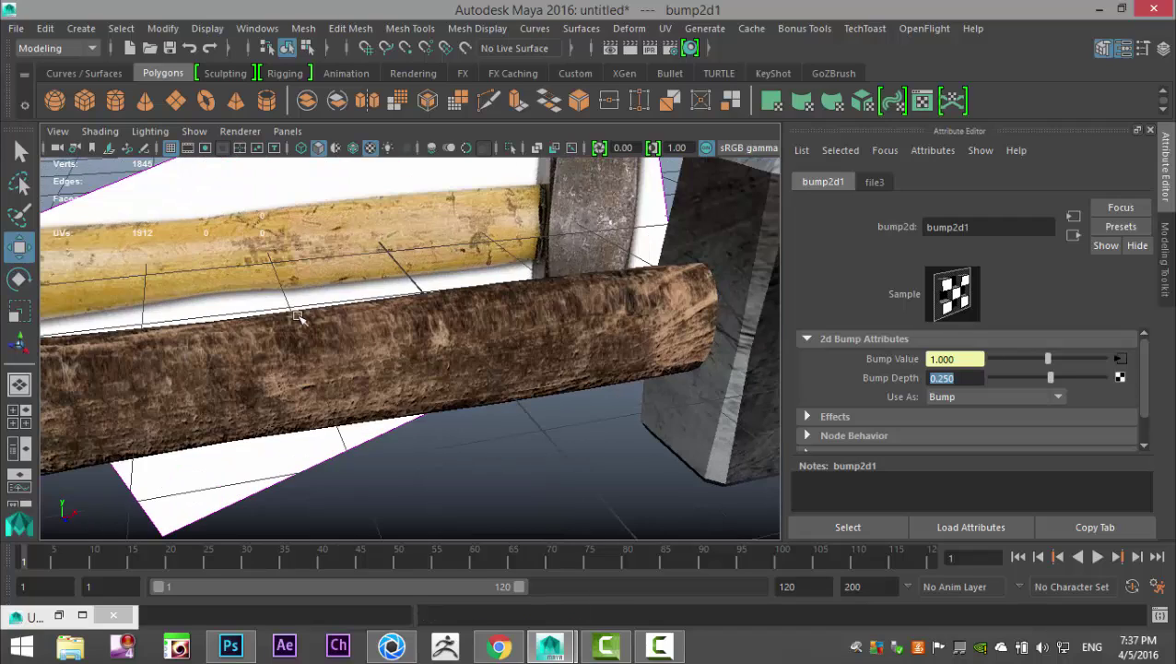
- Connect a File texture to the Bump Mapping attribute of the hammer head's Lambert material
alt+drag(397, 439, 504, 282)
click(510, 283)
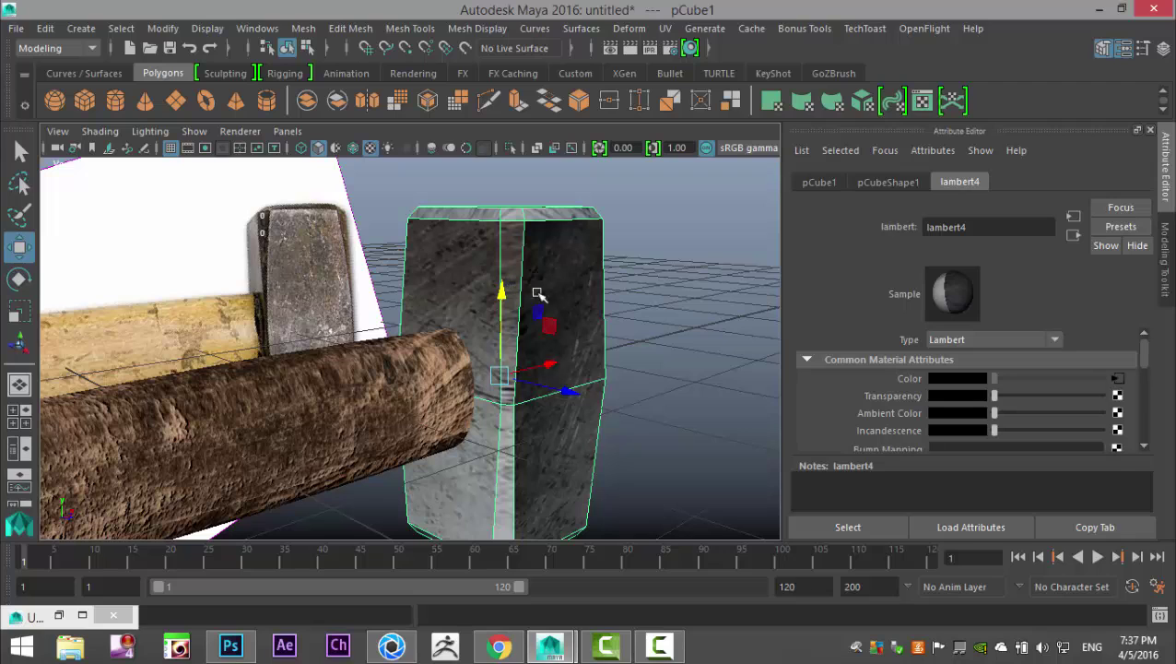
click(1118, 446)
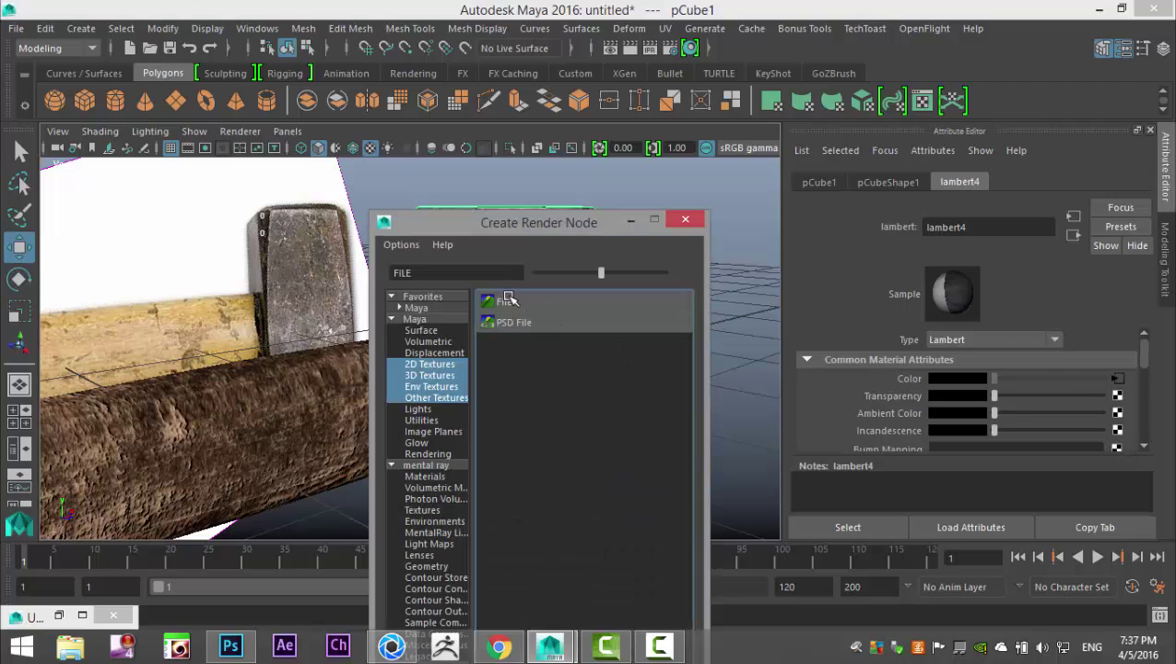
click(507, 301)
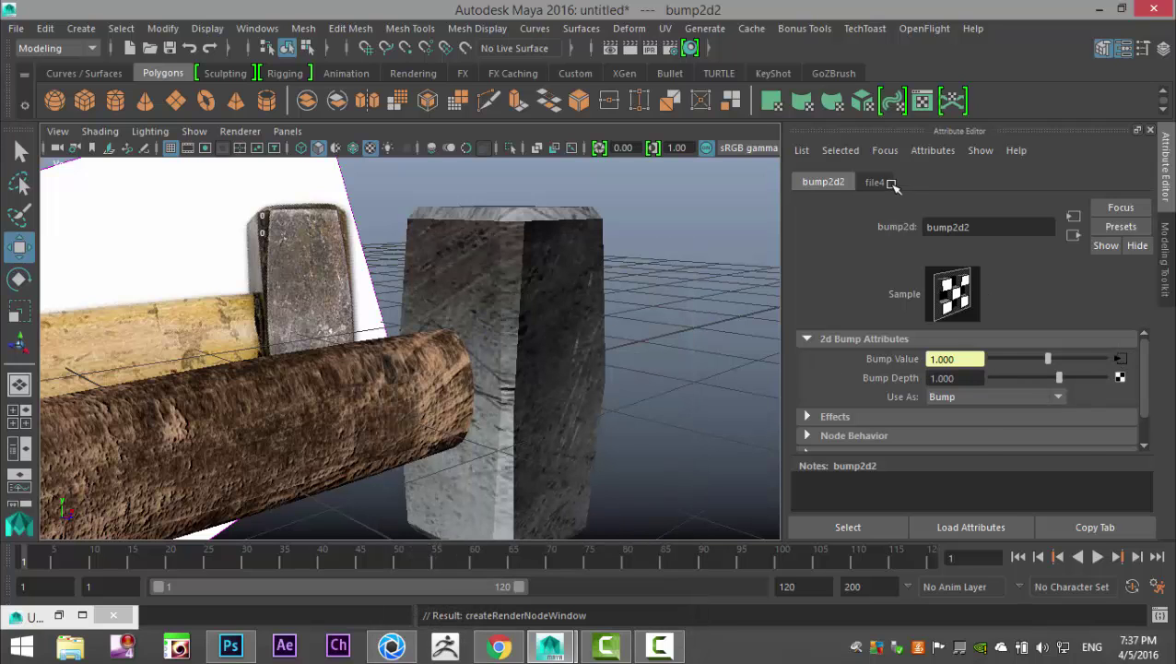
- Load Scratched steel texture.jpg as the image for the hammer head's bump texture
click(875, 182)
click(1124, 420)
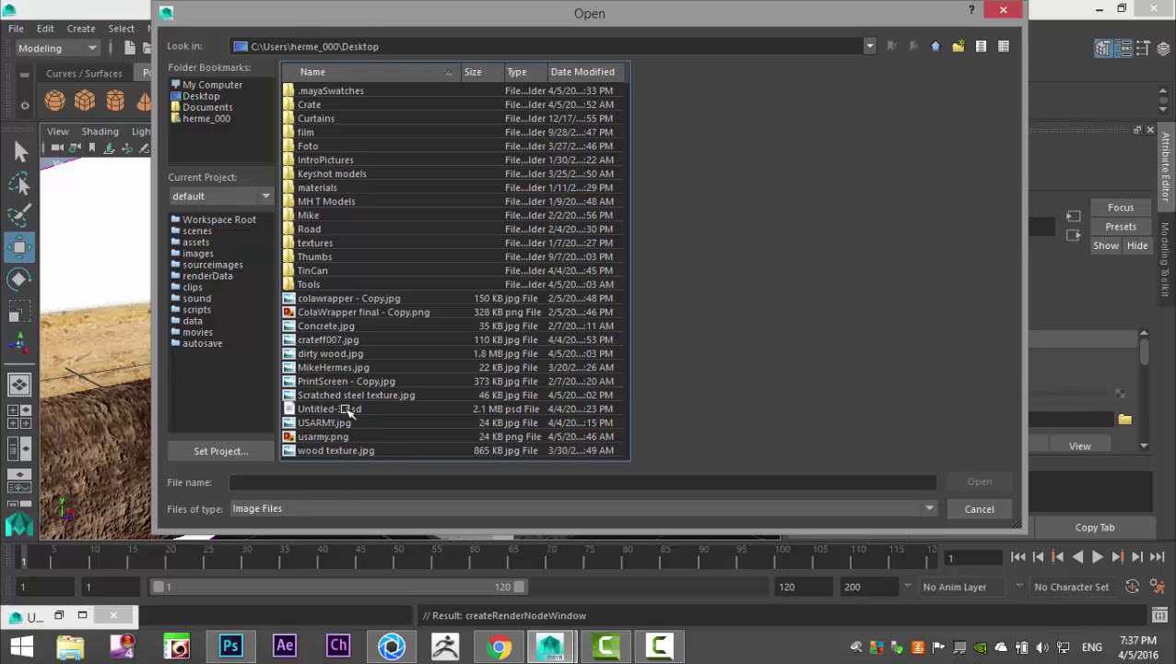
click(339, 395)
click(979, 480)
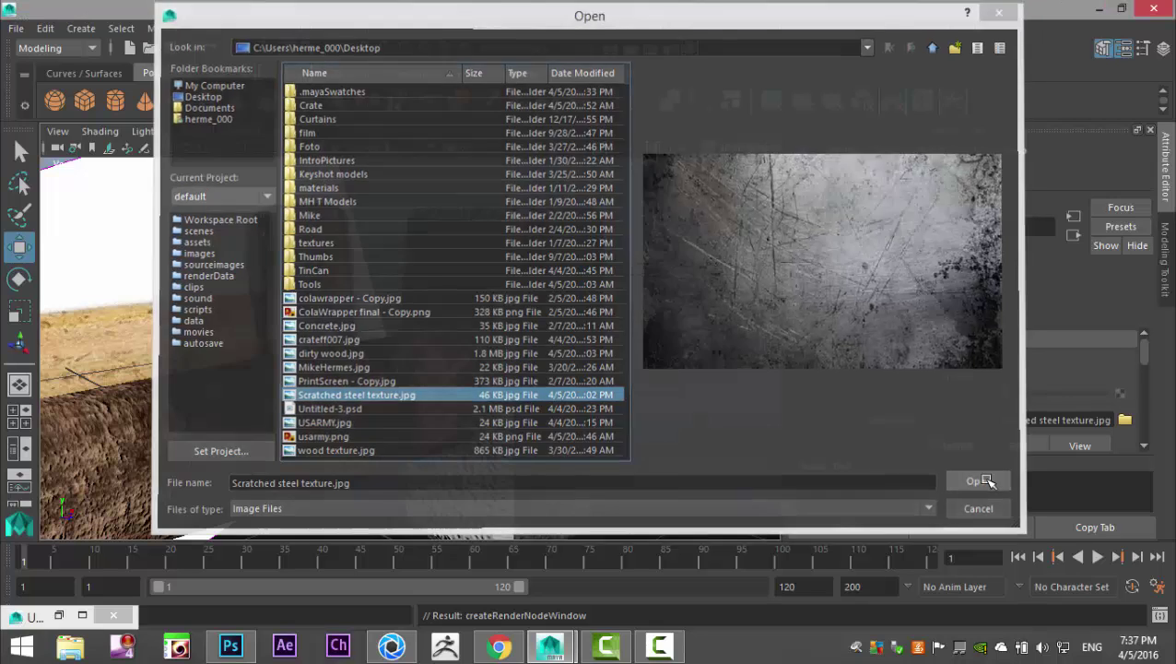
- Set the Bump Depth of the hammer head's bump node to 0.25
click(823, 182)
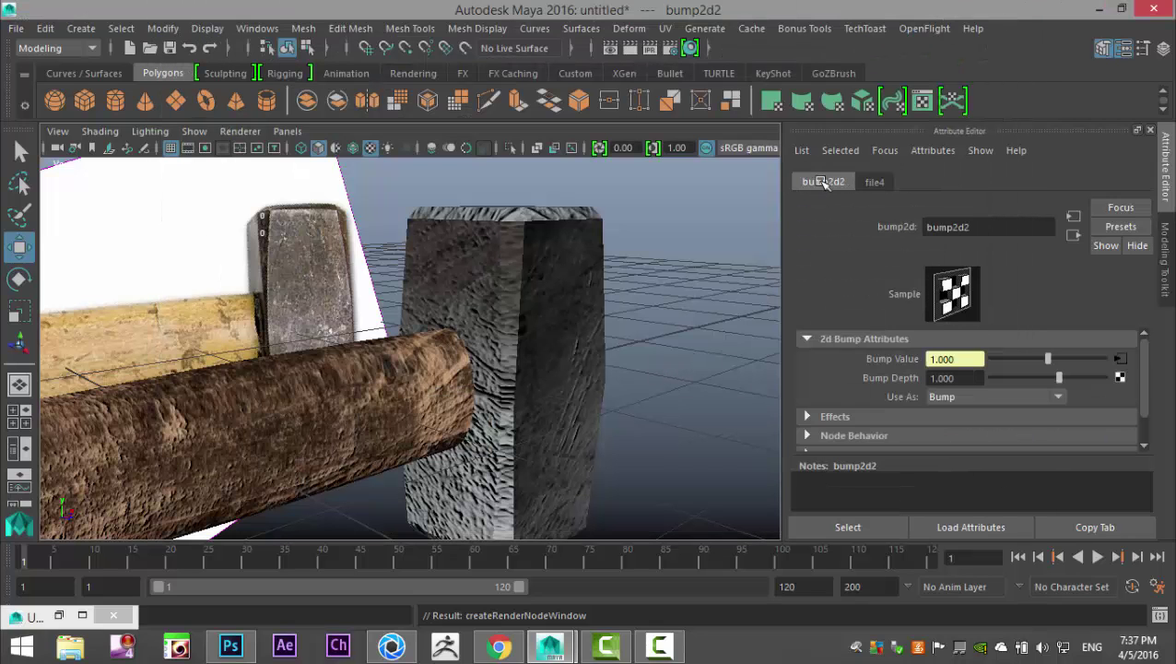
double_click(958, 378)
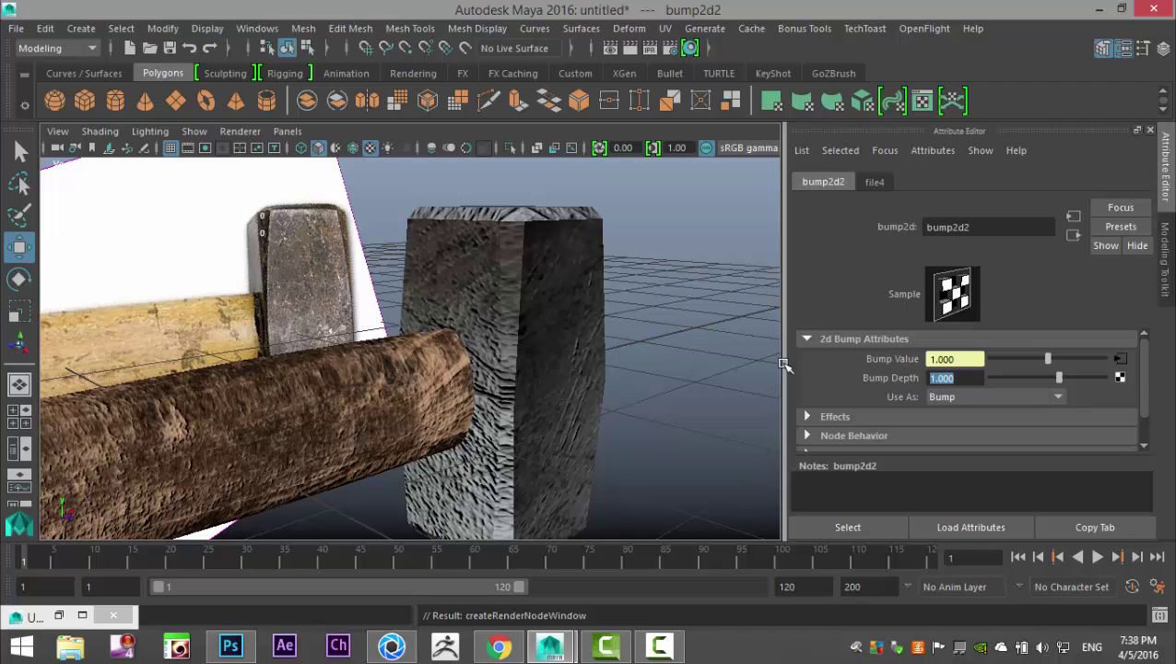
text(0.25)
key(Return)
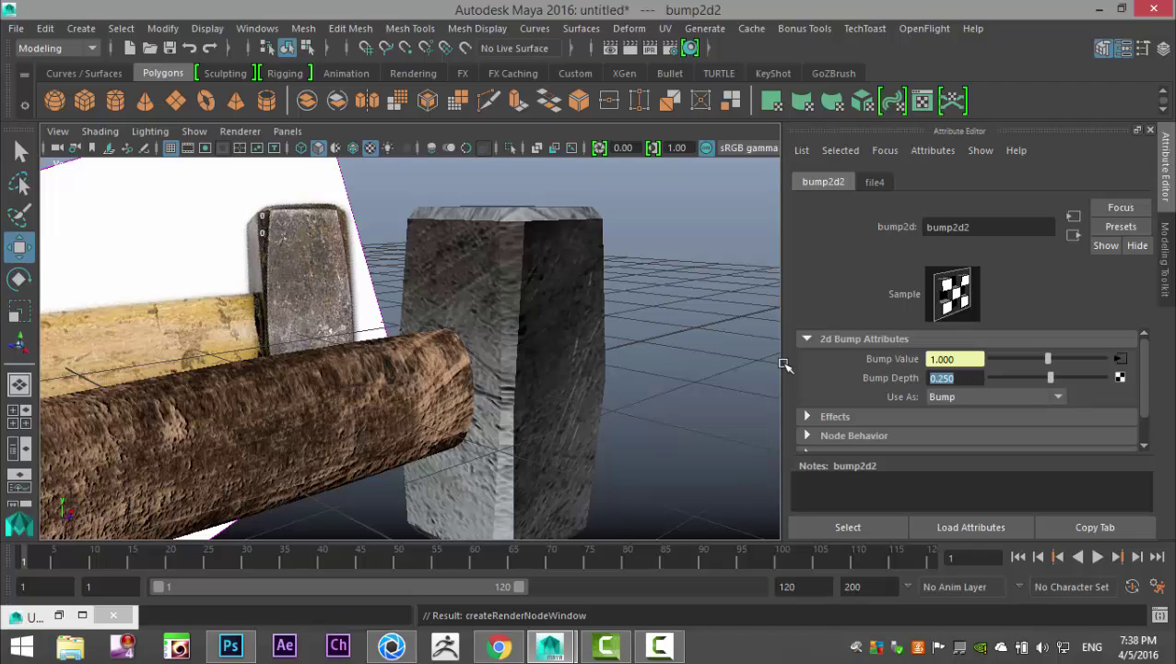
- Inspect the textured hammer from several angles and delete the reference image plane behind it
alt+drag(519, 302, 595, 323)
alt+drag(556, 369, 559, 380)
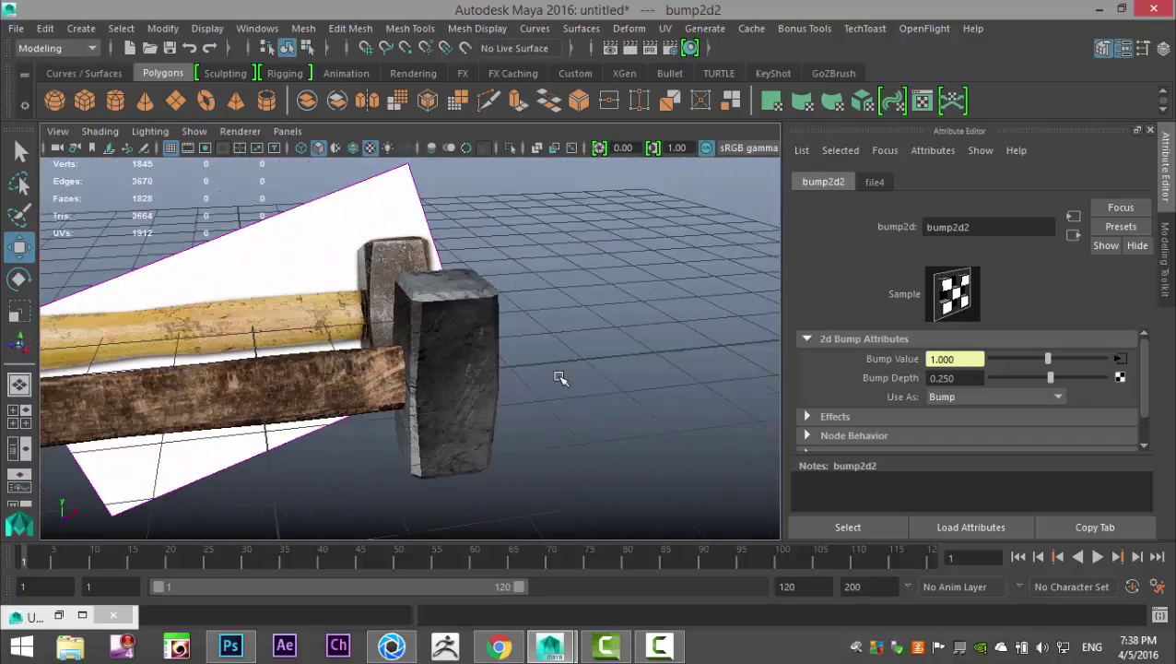
alt+drag(552, 336, 446, 381)
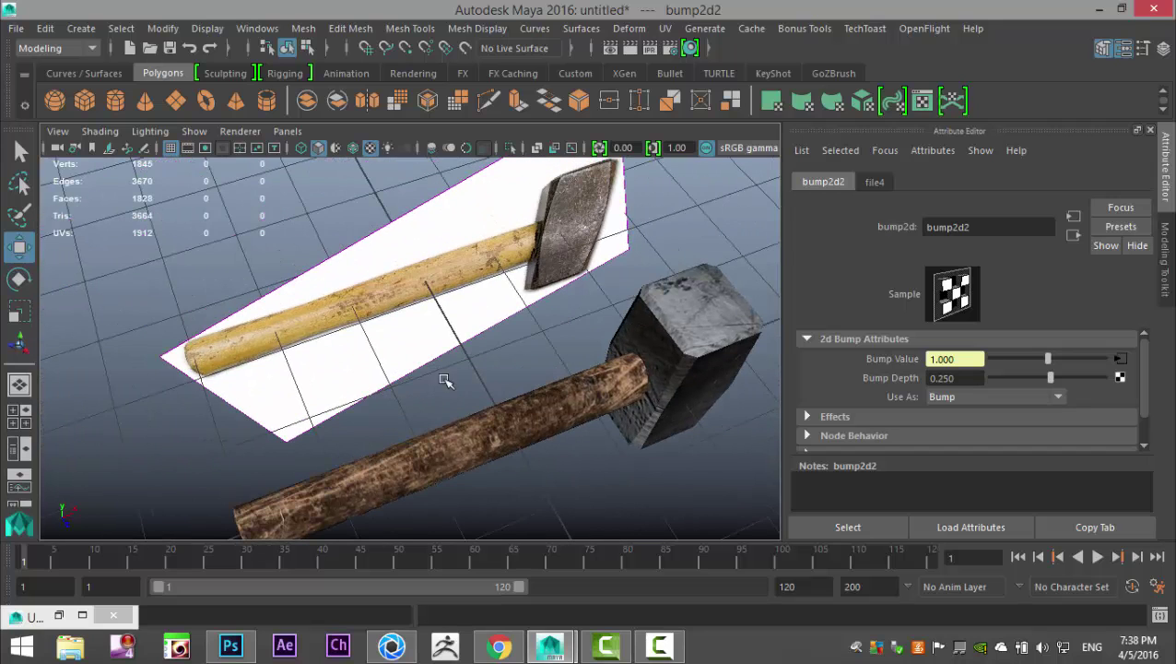
click(415, 354)
key(Delete)
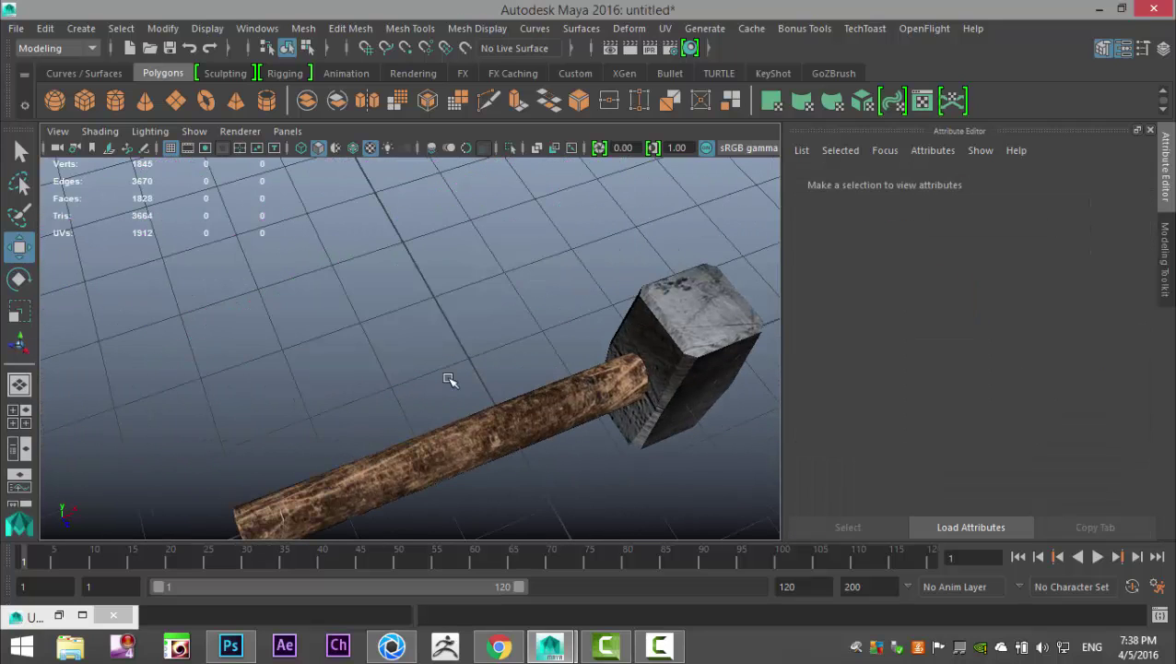
- Create a polygon plane at the origin and scale it up well beyond the grid as a ground surface
alt+drag(387, 287, 461, 313)
scroll(462, 313, down, 3)
alt+drag(465, 359, 378, 295)
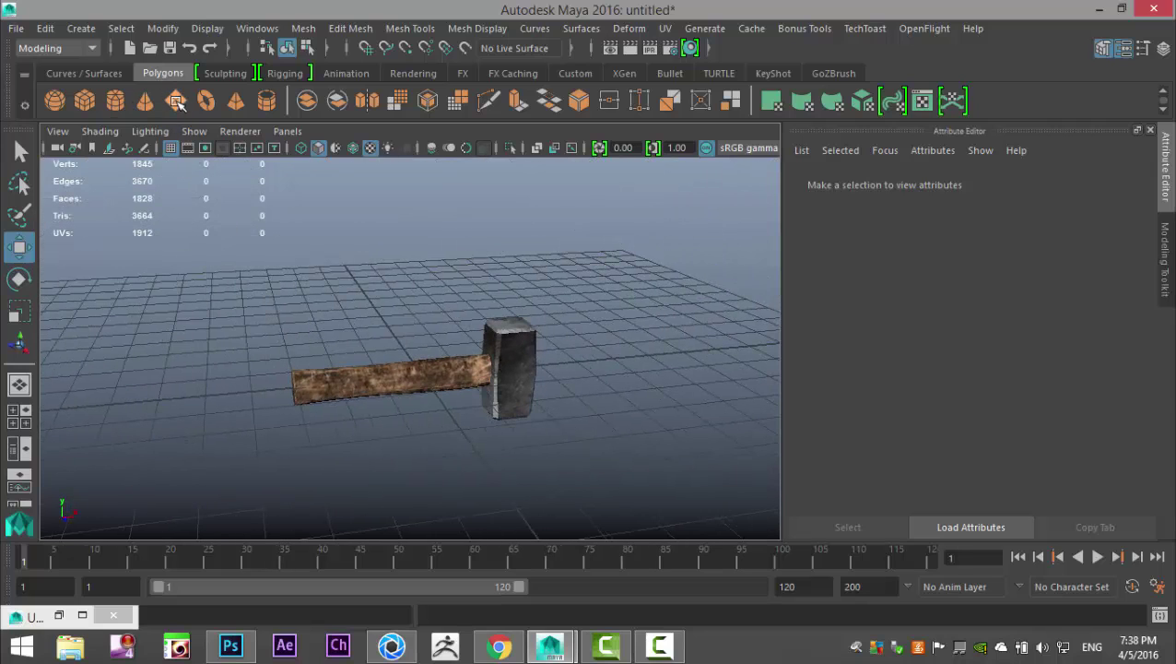
click(176, 101)
key(r)
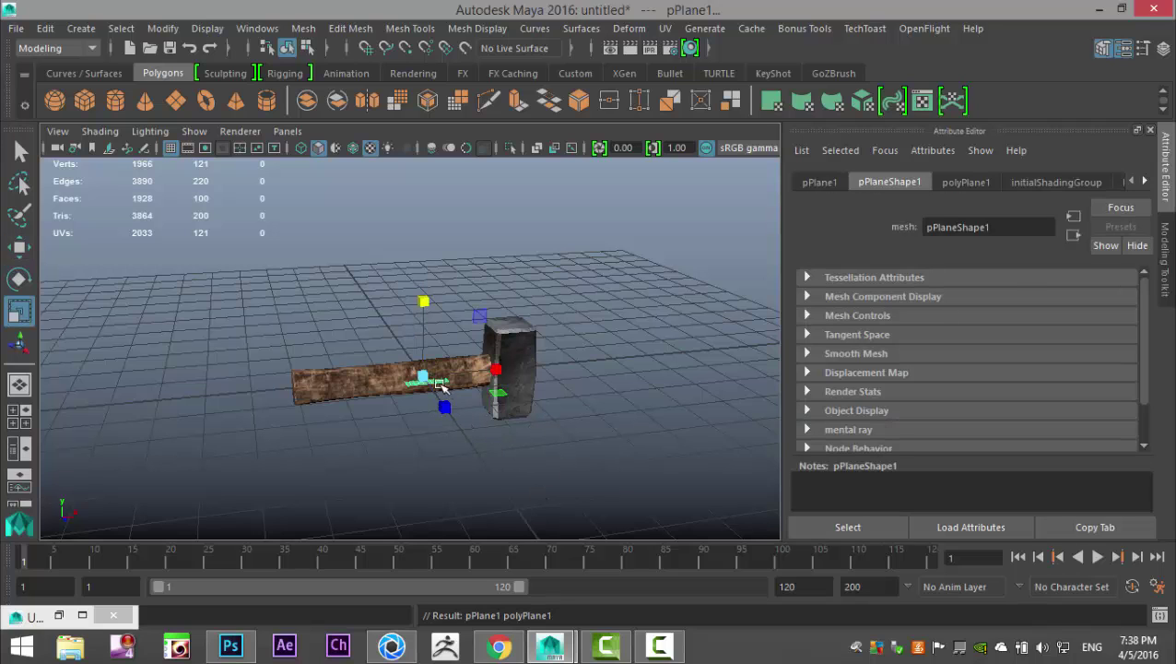
drag(424, 378, 535, 409)
drag(425, 376, 991, 492)
- Lower the ground plane so that it sits just beneath the hammer
key(w)
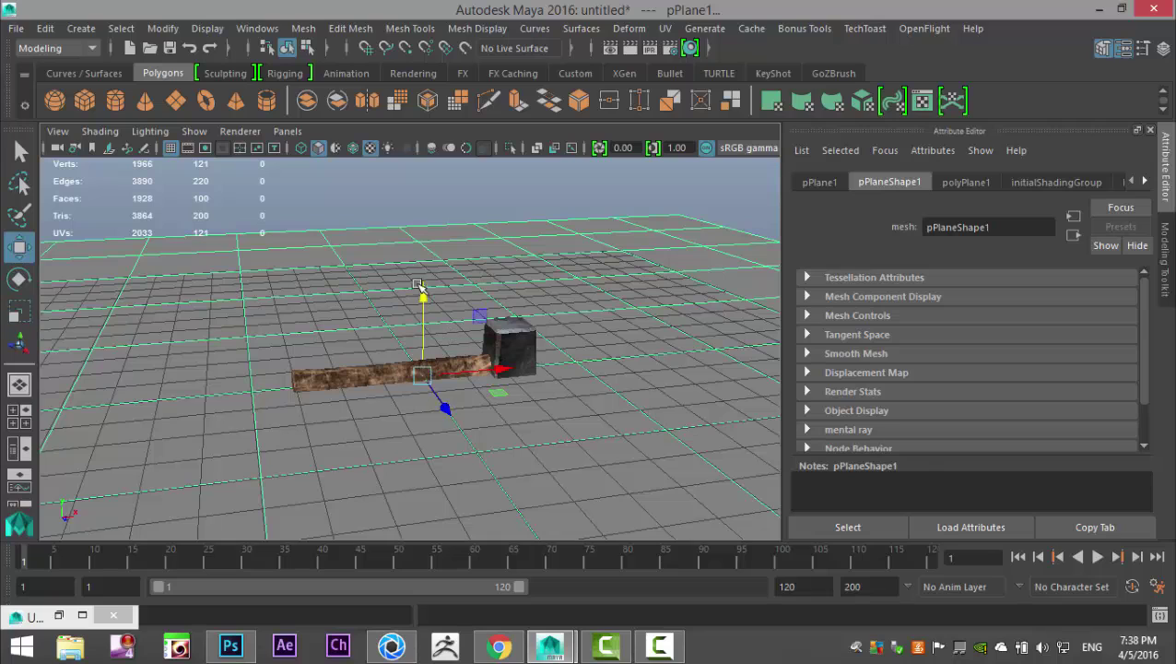
drag(426, 302, 443, 353)
alt+drag(465, 276, 435, 360)
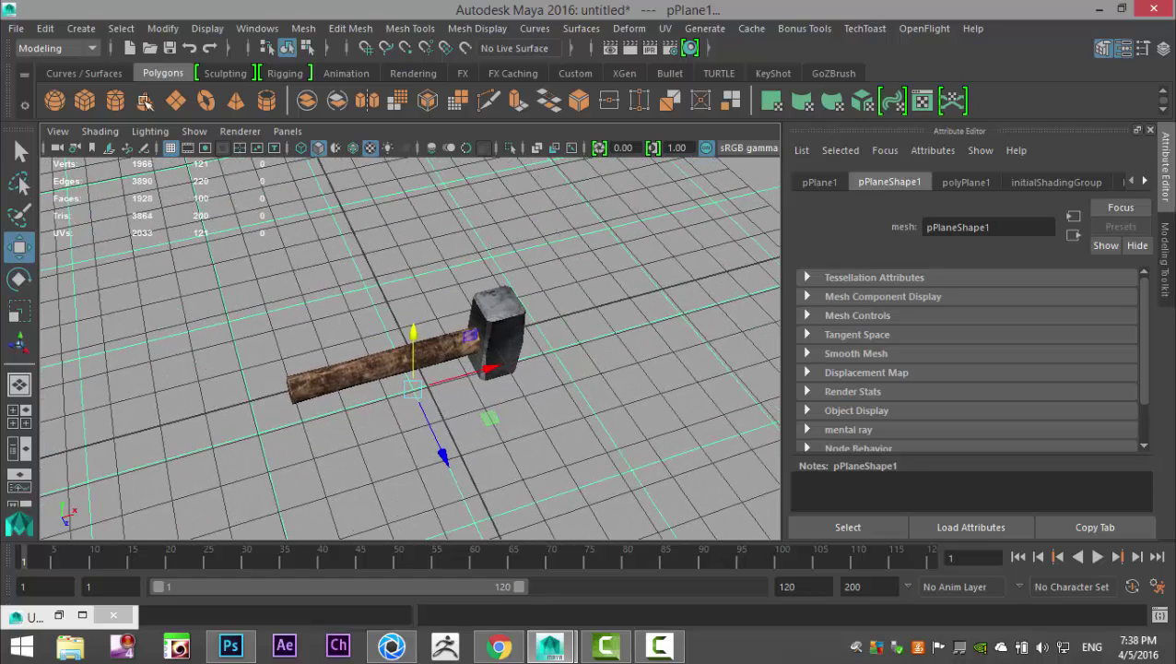
- Create an area light and raise it above the hammer
click(81, 28)
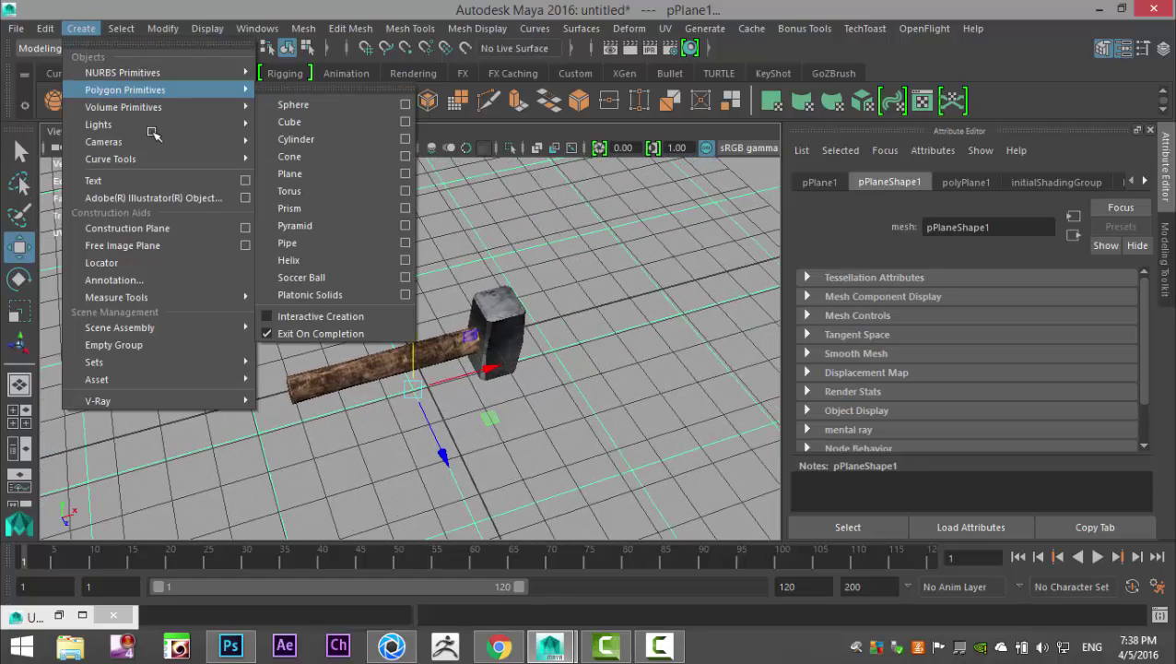
mouse_move(129, 126)
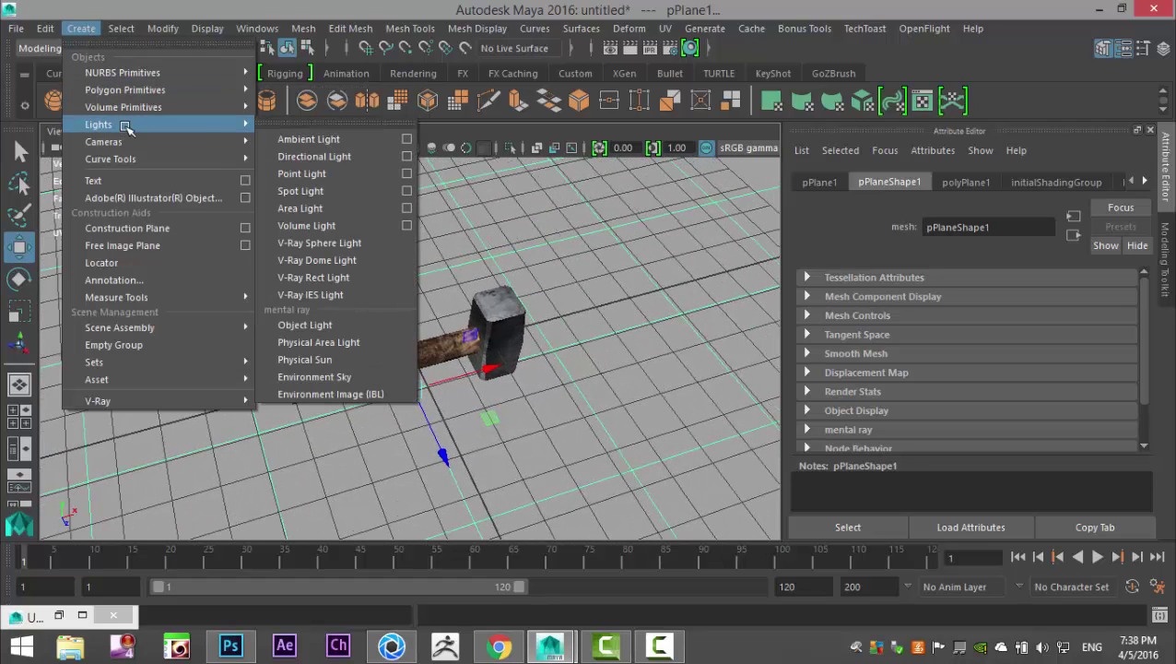
click(343, 209)
drag(419, 336, 411, 170)
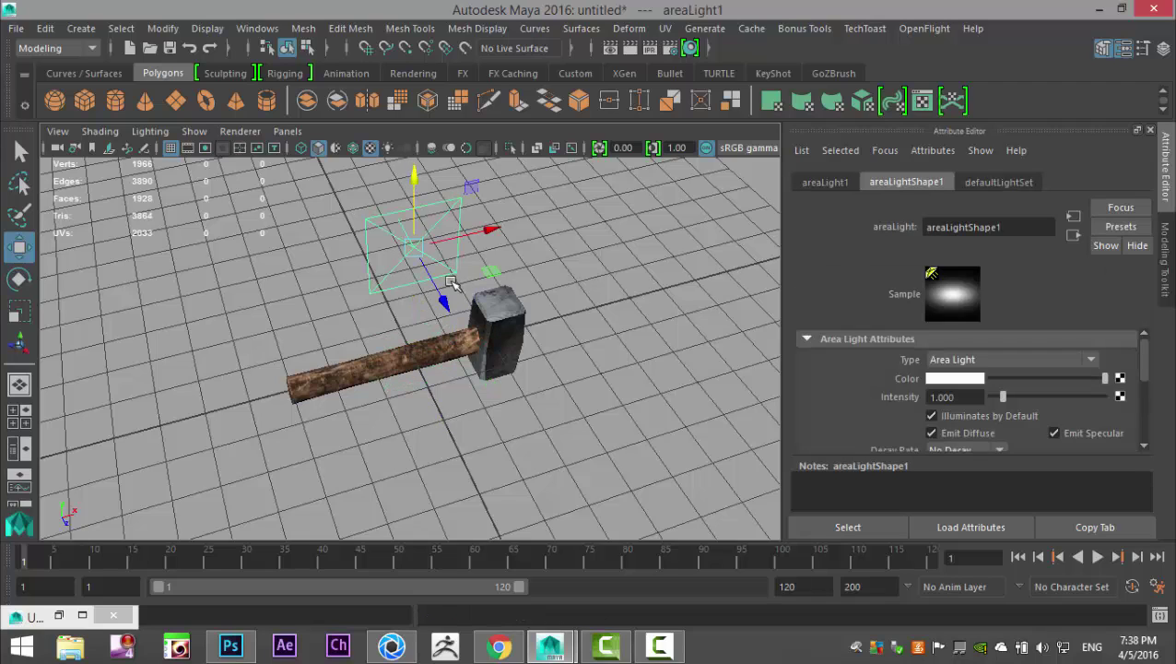
- Reposition the area light and its target so that the light aims down at the hammer
key(t)
middle_drag(436, 287, 532, 411)
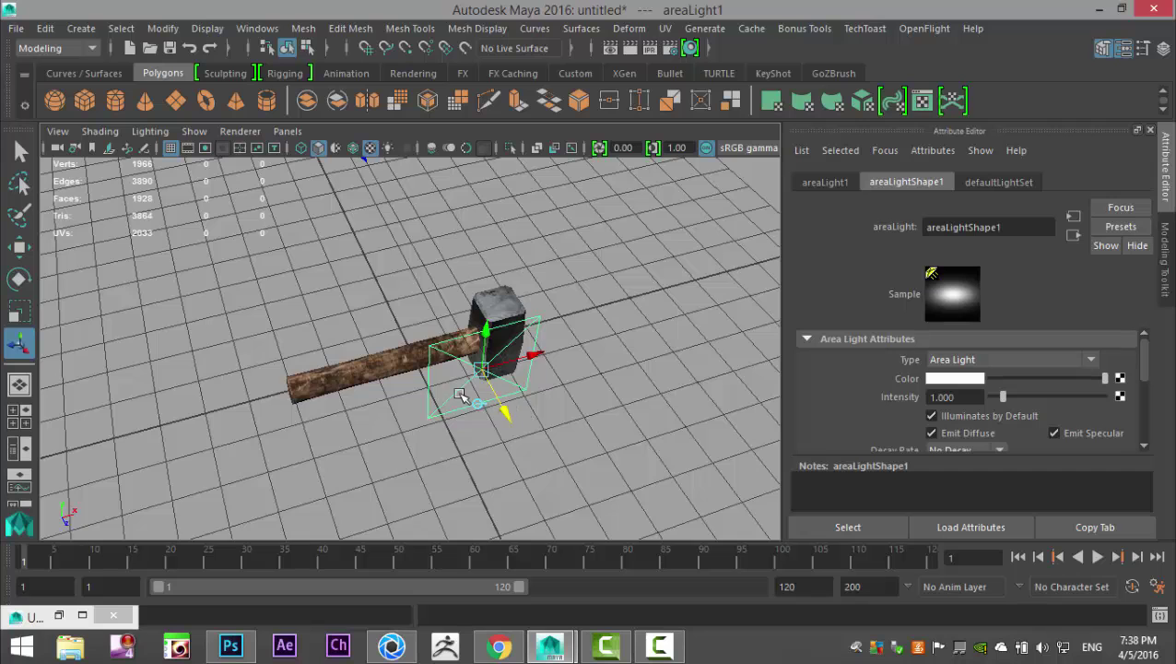
alt+drag(498, 412, 564, 335)
drag(275, 222, 432, 306)
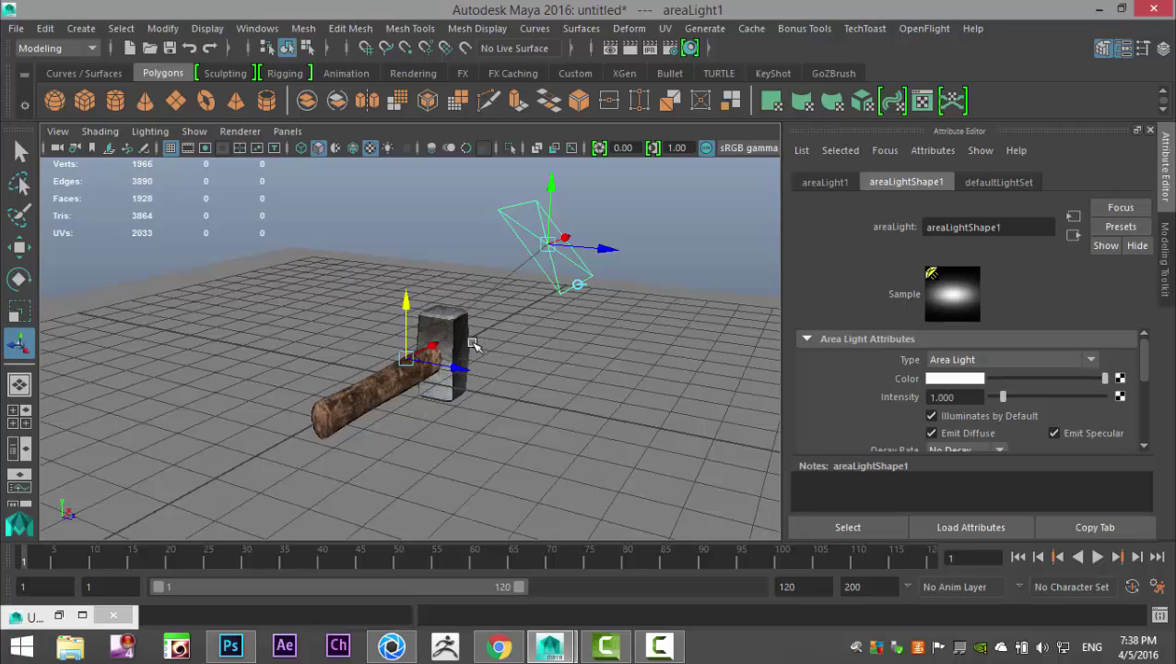
- Preview the scene lighting in the viewport and move the area light over to the handle end of the hammer
key(7)
alt+drag(539, 354, 478, 364)
drag(511, 296, 376, 315)
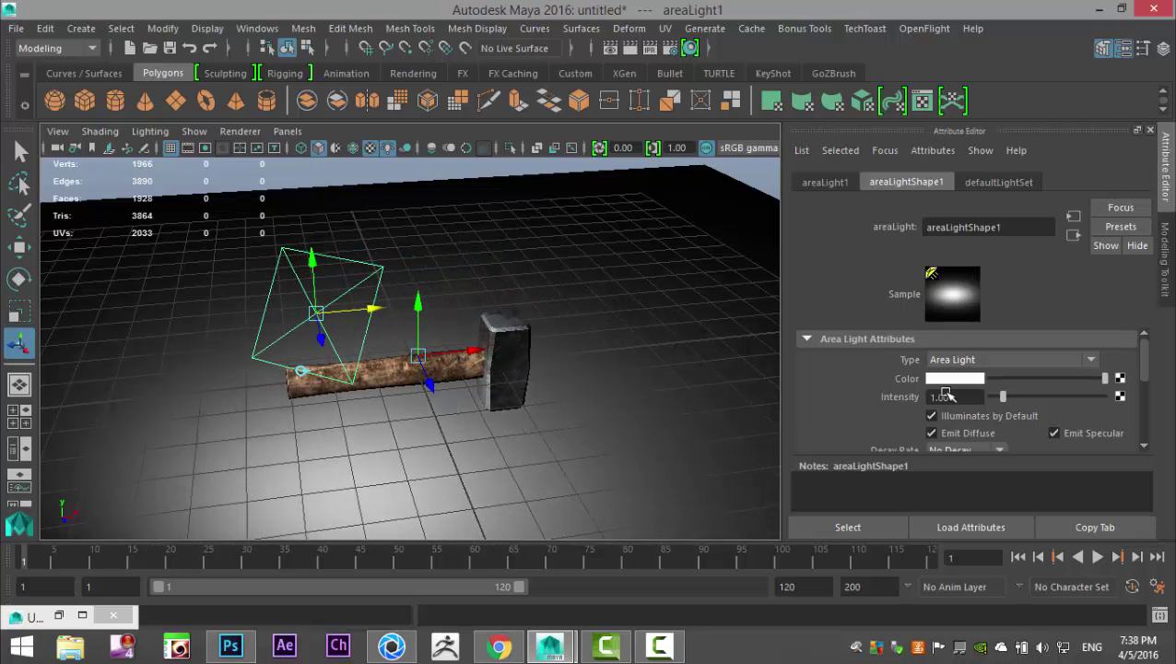
- Set the area light's Intensity to 5 and its Decay Rate to Linear
drag(968, 395, 795, 398)
text(5)
key(Return)
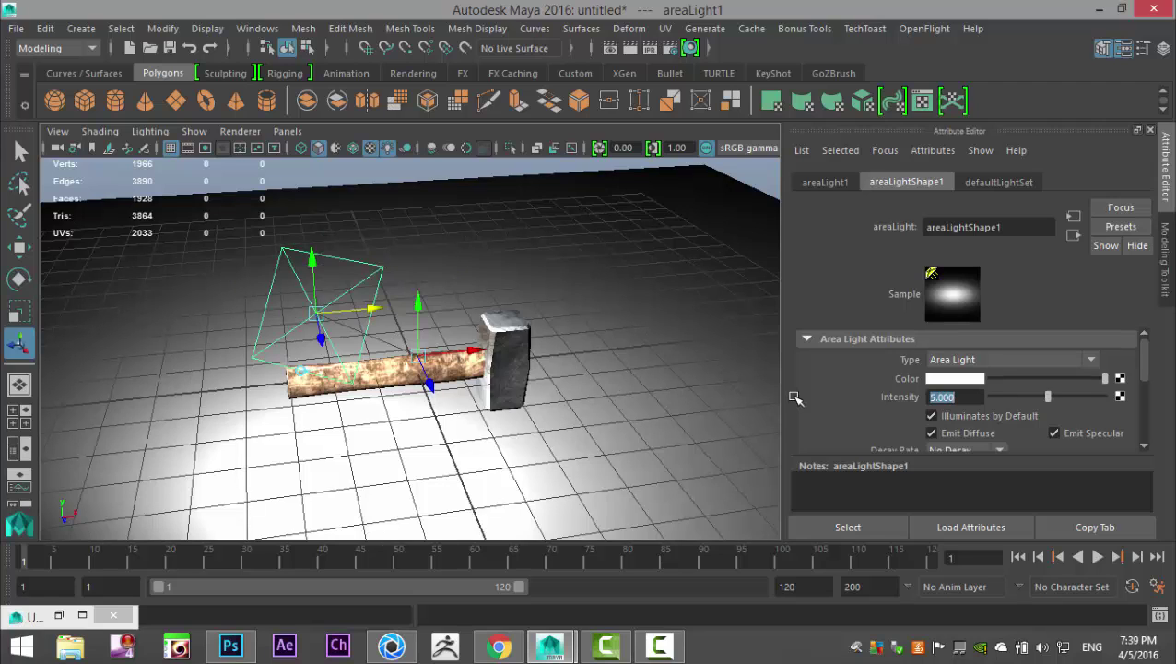
scroll(954, 373, down, 2)
click(1002, 399)
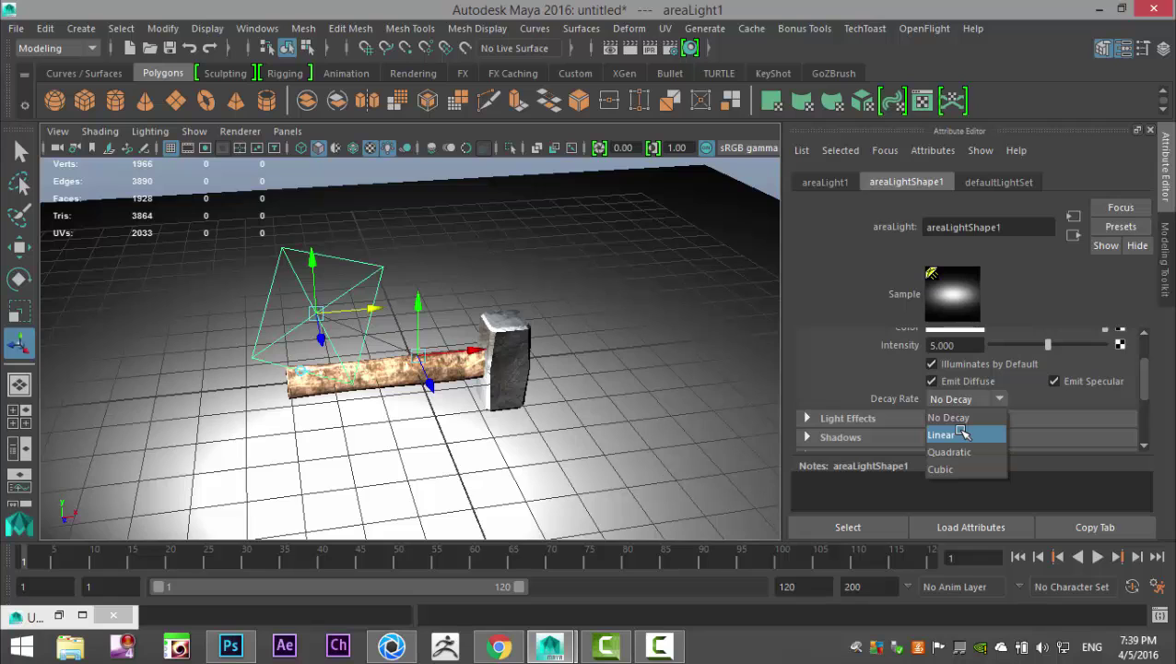
click(964, 433)
alt+middle_drag(599, 400, 507, 392)
- Expand the area light's shadow attributes and check that Use Ray Trace Shadows is enabled
scroll(934, 394, down, 2)
click(808, 386)
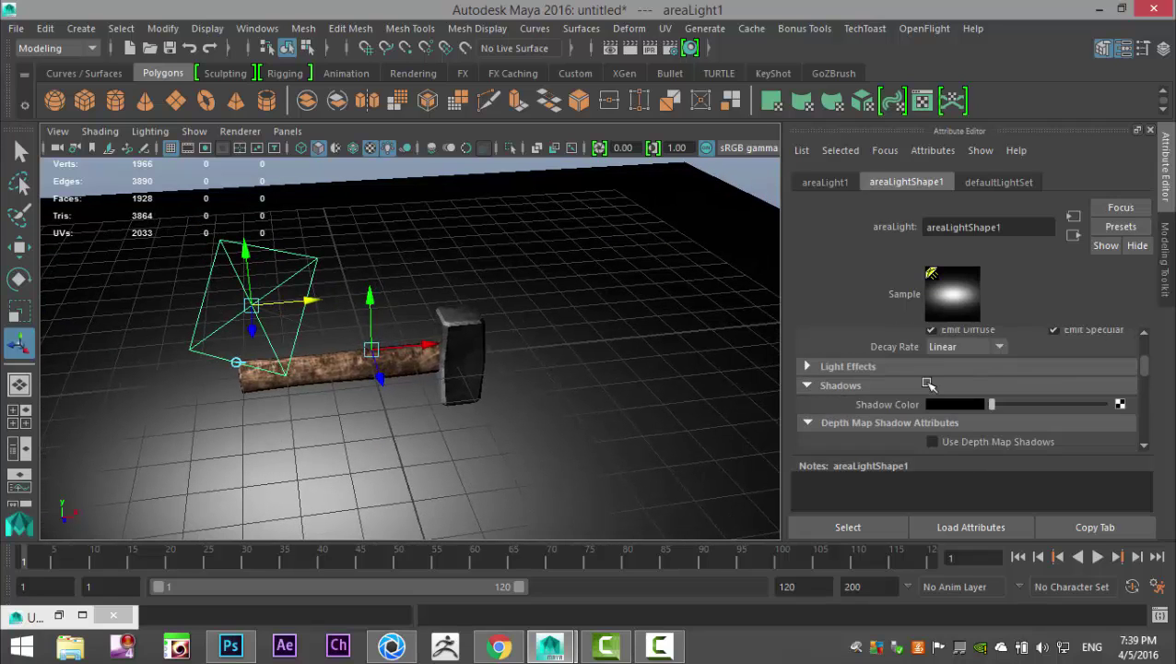
scroll(967, 387, down, 3)
scroll(1020, 393, down, 5)
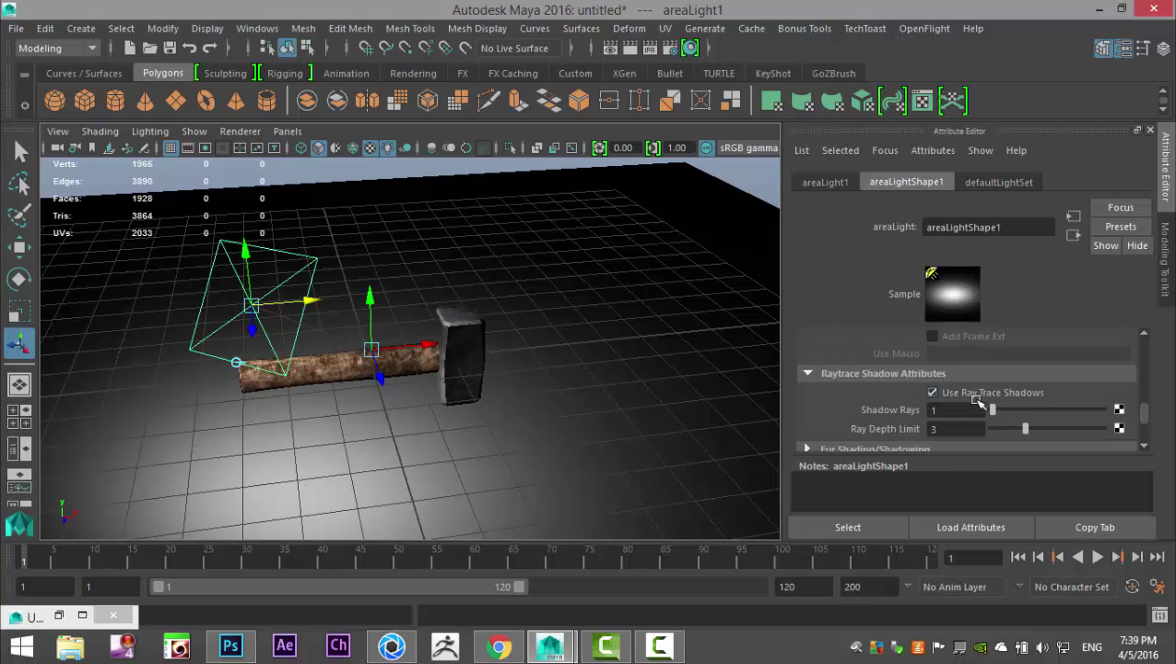
key(ctrl+z)
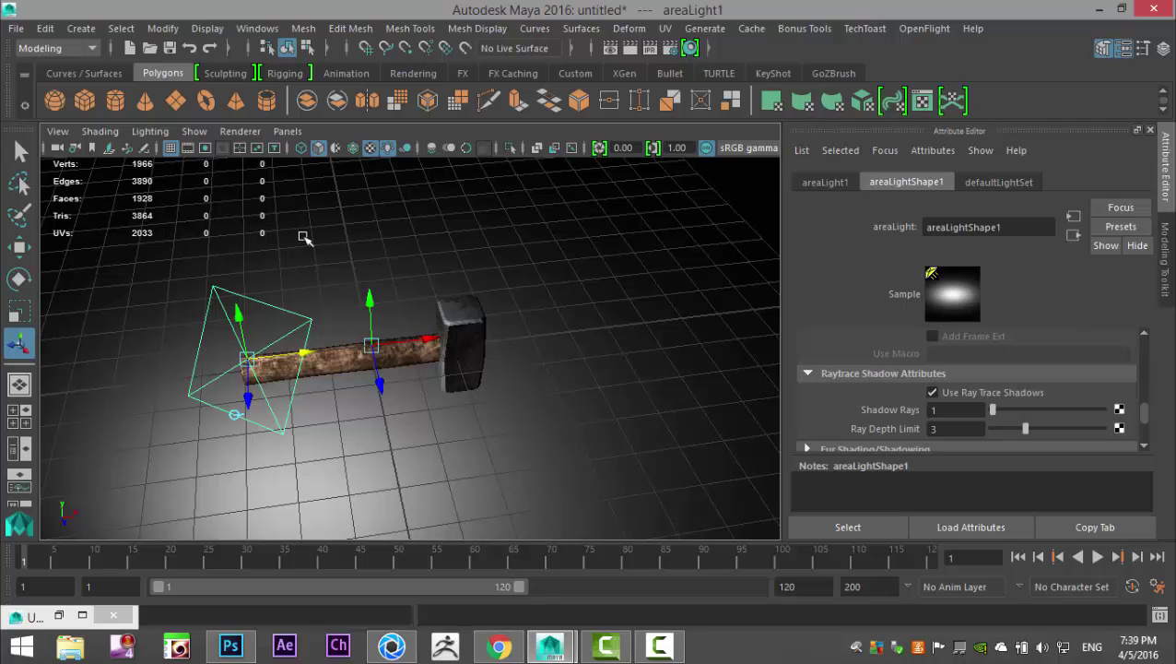
- Duplicate the area light and place the copy on the head side of the hammer, opposite the first light
key(ctrl+d)
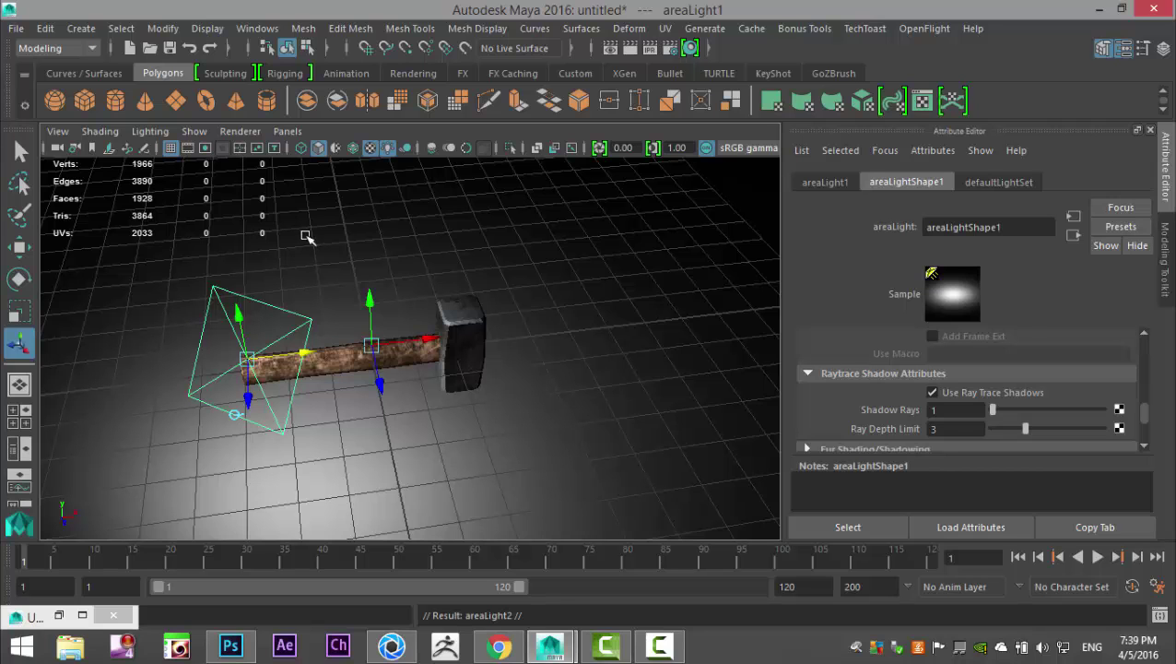
drag(309, 353, 677, 363)
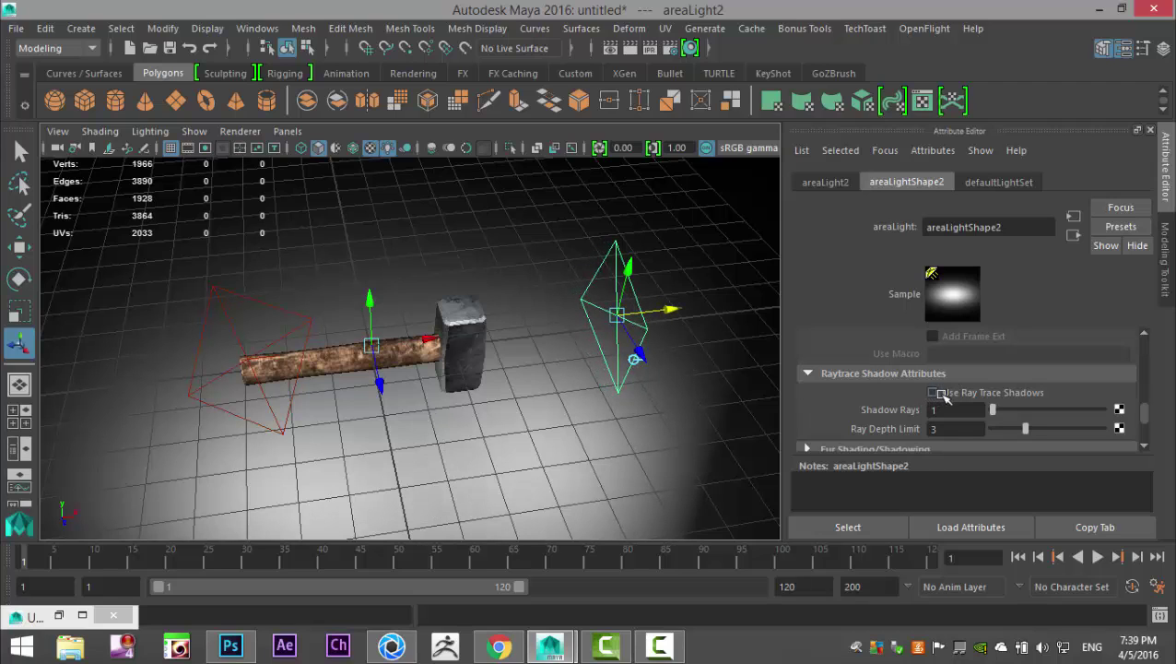
- Turn off Use Ray Trace Shadows for the second area light and set its Intensity to 2
click(940, 392)
scroll(970, 391, up, 1)
scroll(979, 394, up, 6)
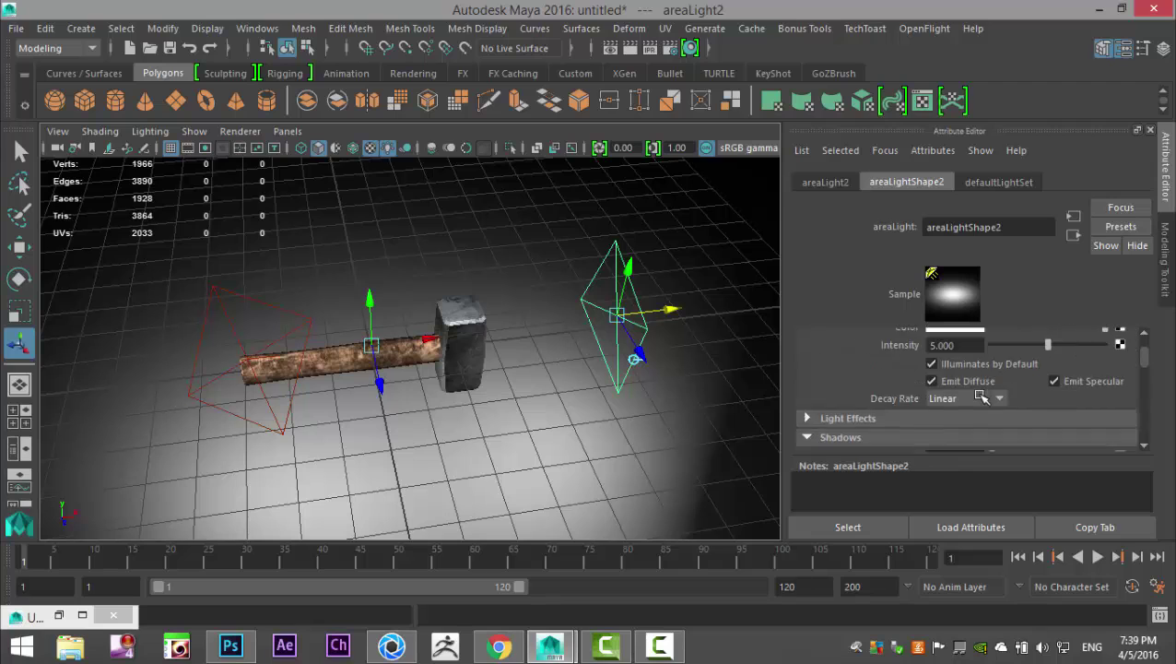
drag(970, 399, 842, 387)
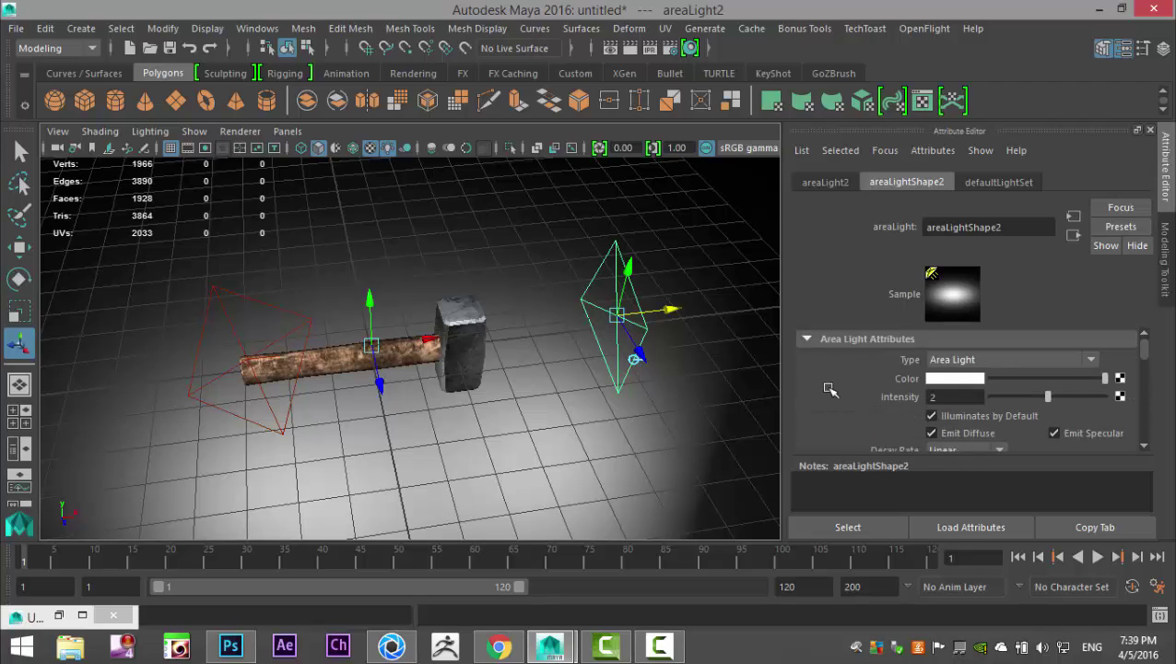
text(2)
key(Return)
- Duplicate the second area light and place the copy behind the hammer as a back light
scroll(949, 388, down, 3)
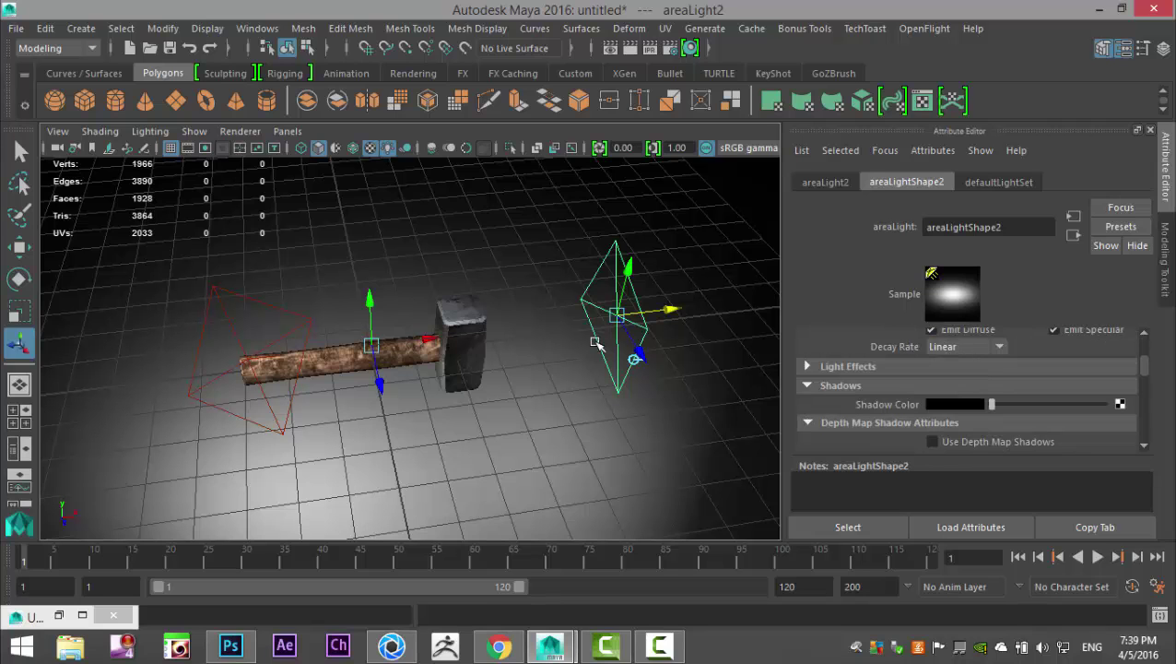
scroll(593, 348, up, 2)
scroll(581, 355, down, 3)
alt+drag(570, 354, 607, 357)
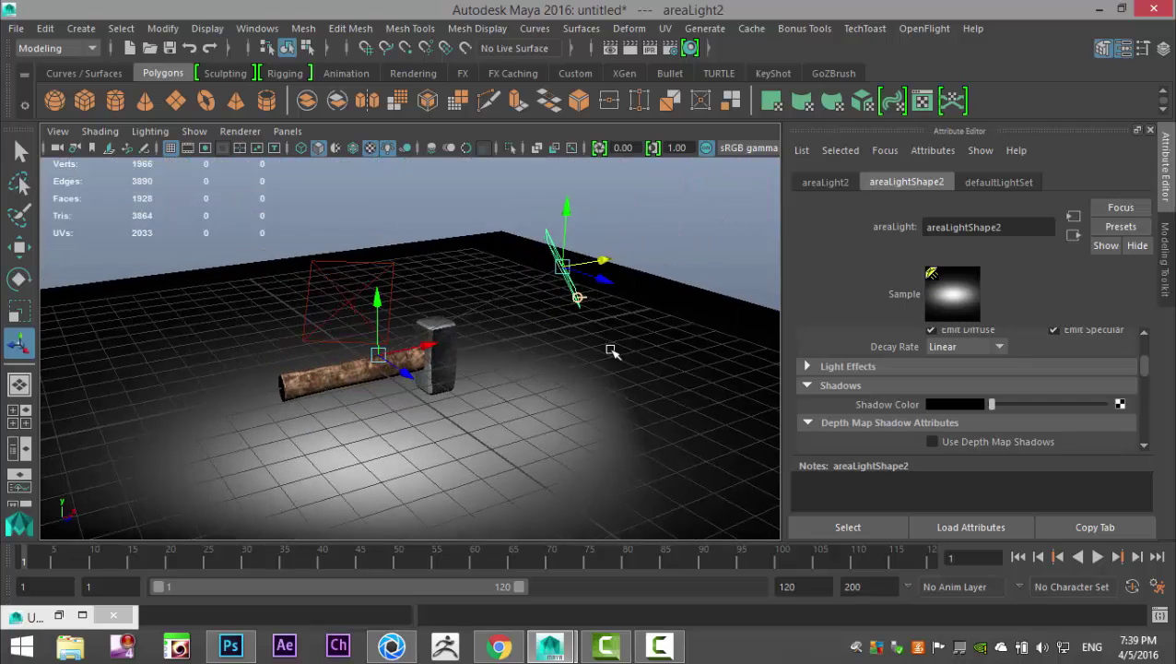
key(ctrl+d)
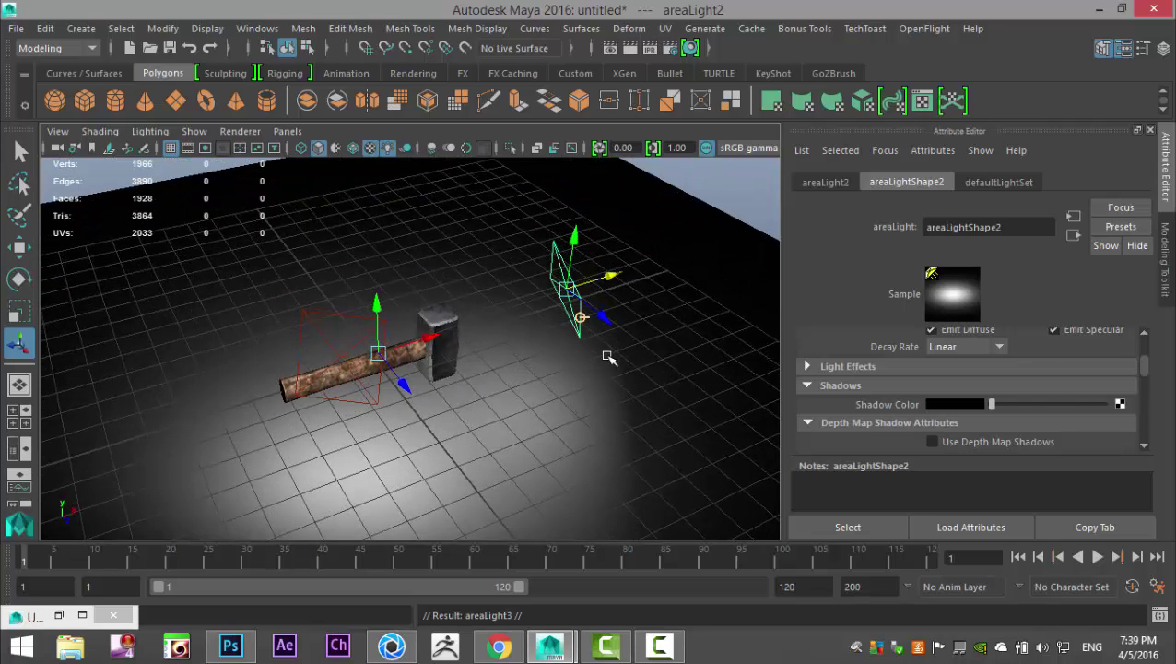
drag(606, 320, 361, 223)
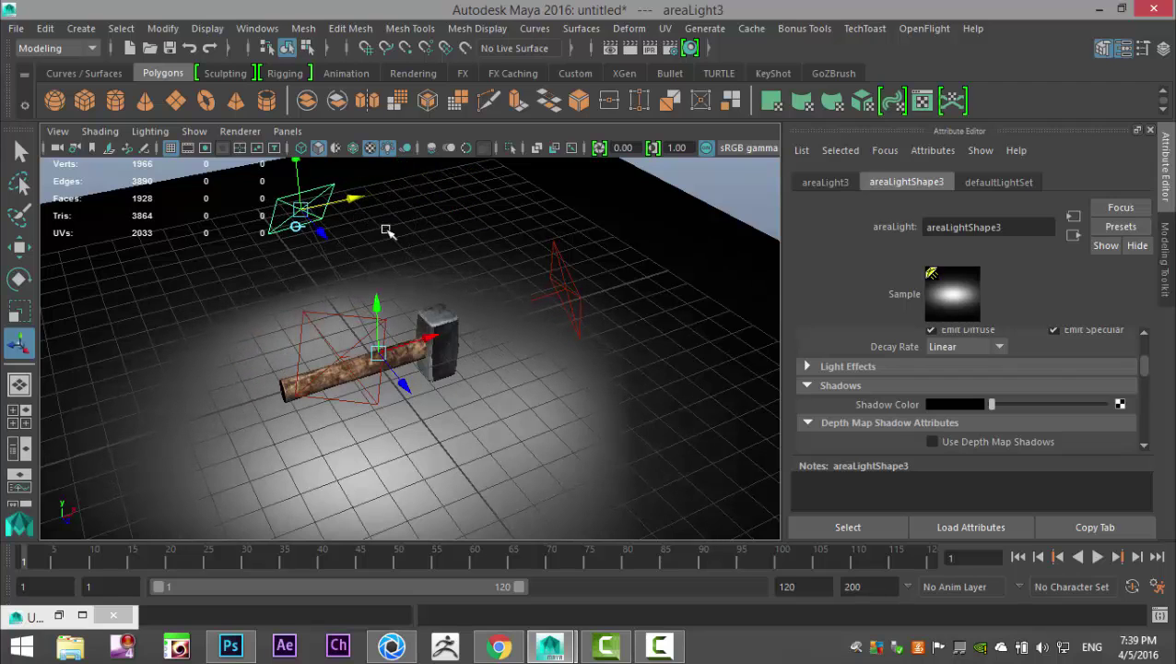
- Set the Intensity of the third area light behind the hammer to 0.5
scroll(958, 406, up, 2)
double_click(966, 401)
text(0.5)
key(Return)
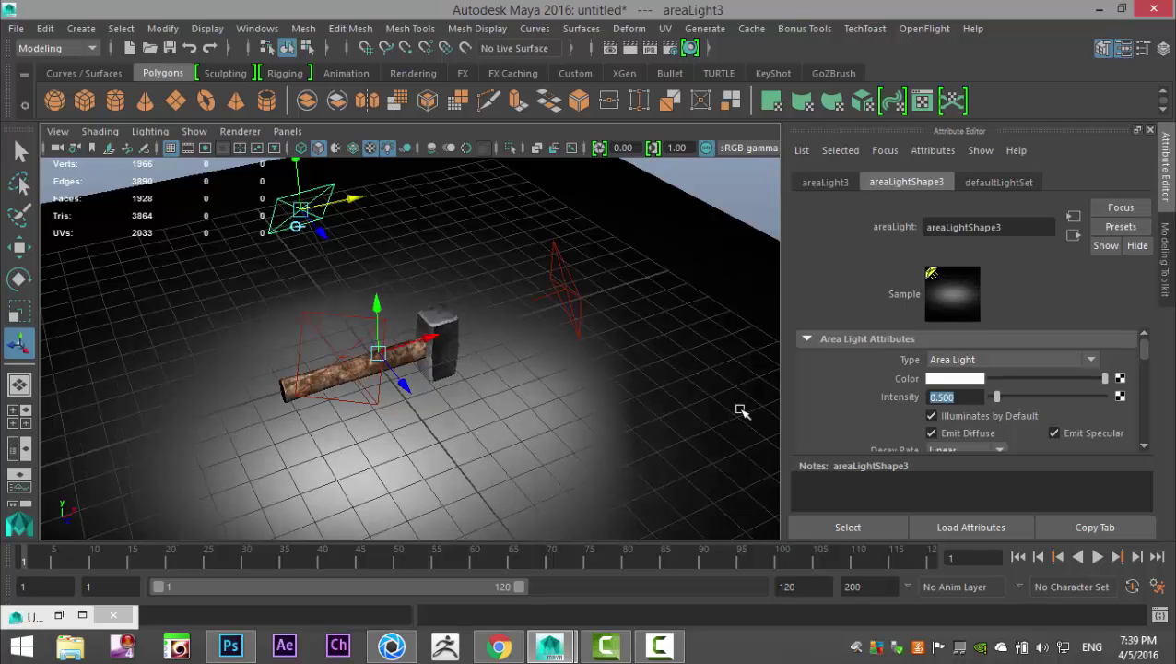
scroll(632, 405, up, 6)
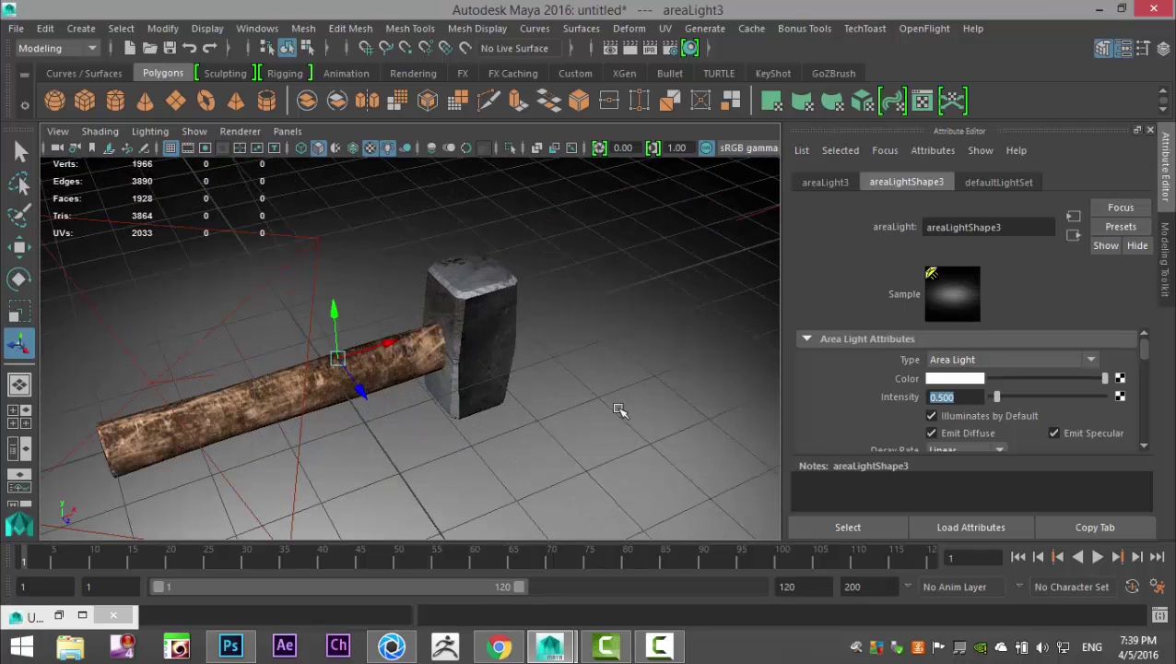
alt+drag(564, 433, 653, 428)
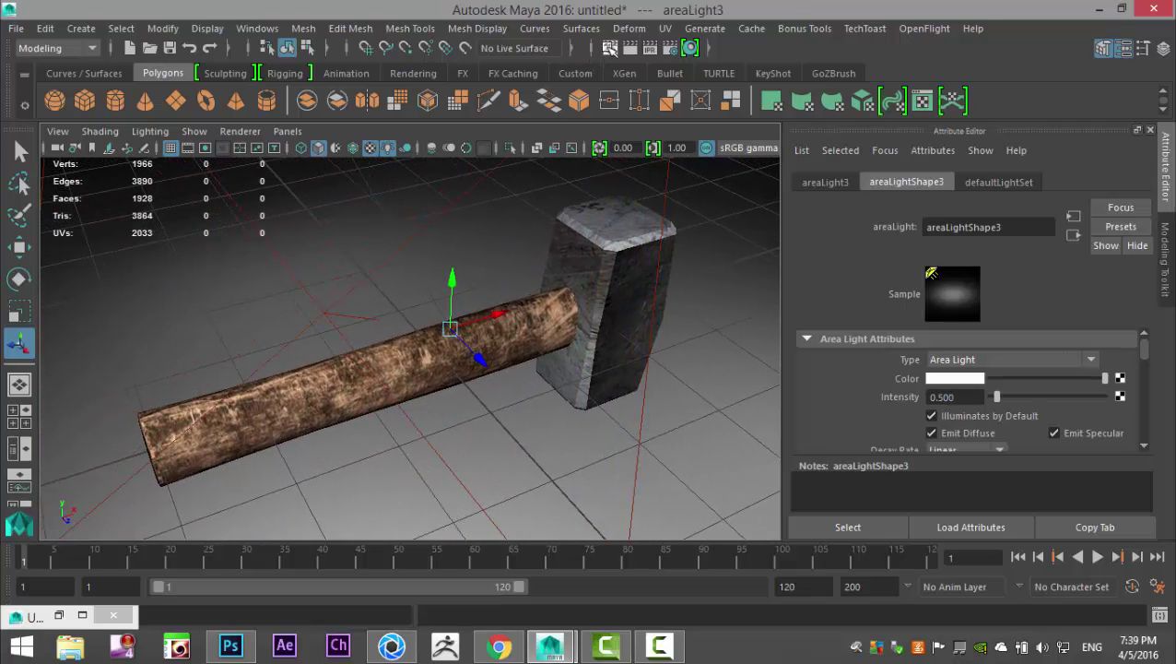
- Open the render settings and choose mental ray as the renderer
click(610, 48)
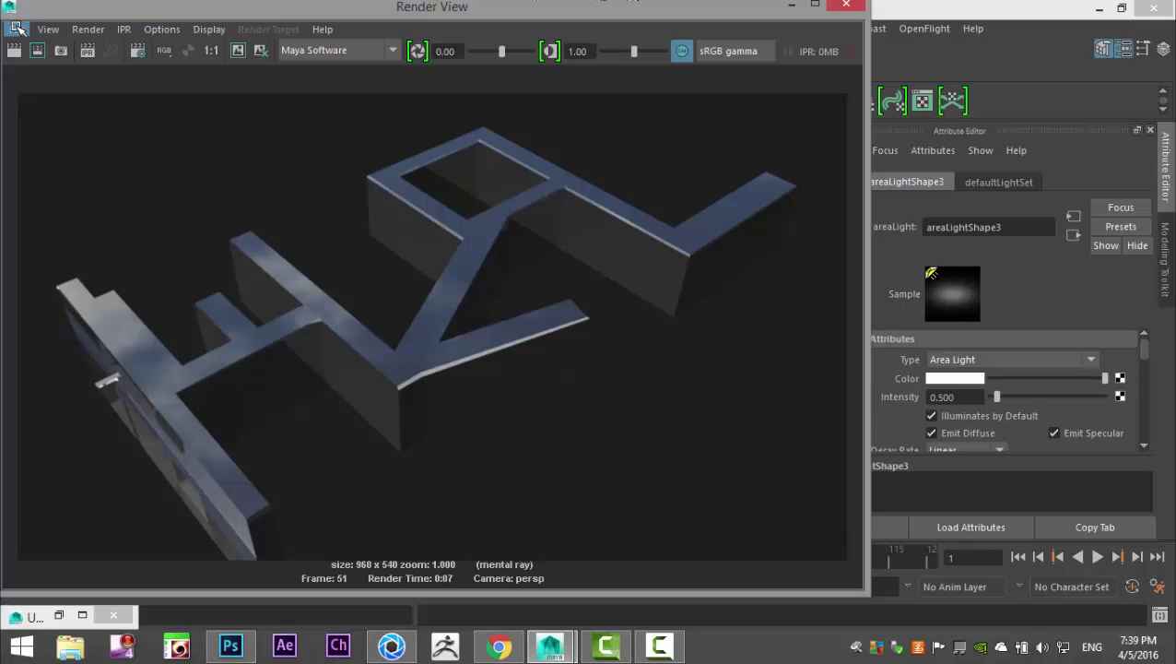
click(792, 5)
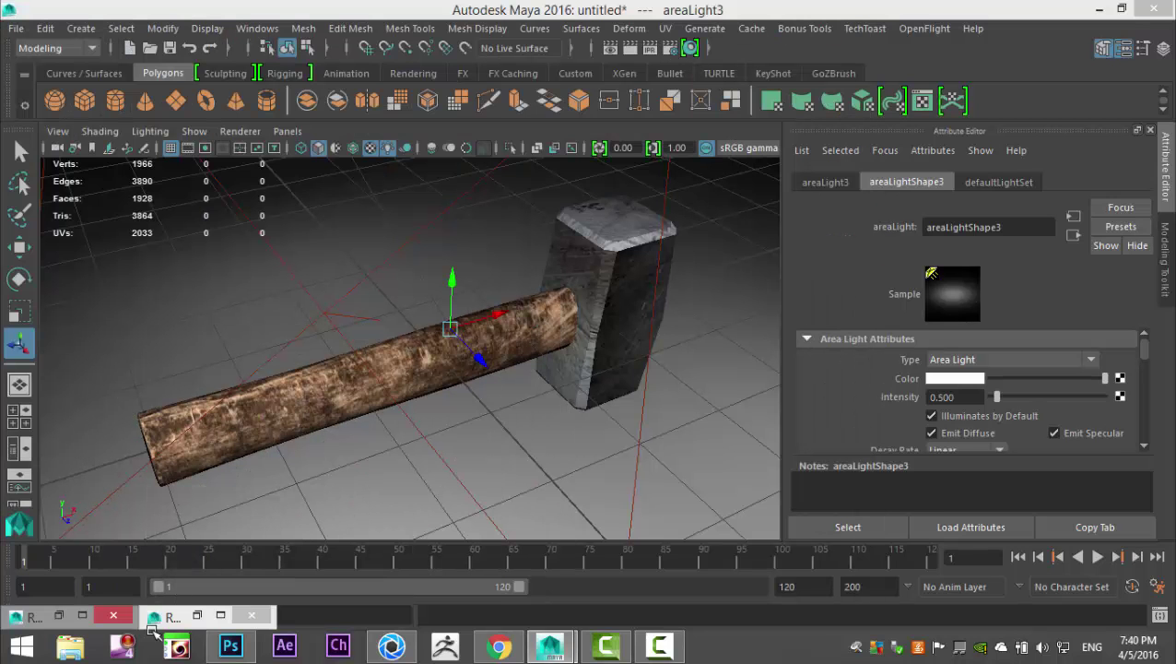
click(199, 615)
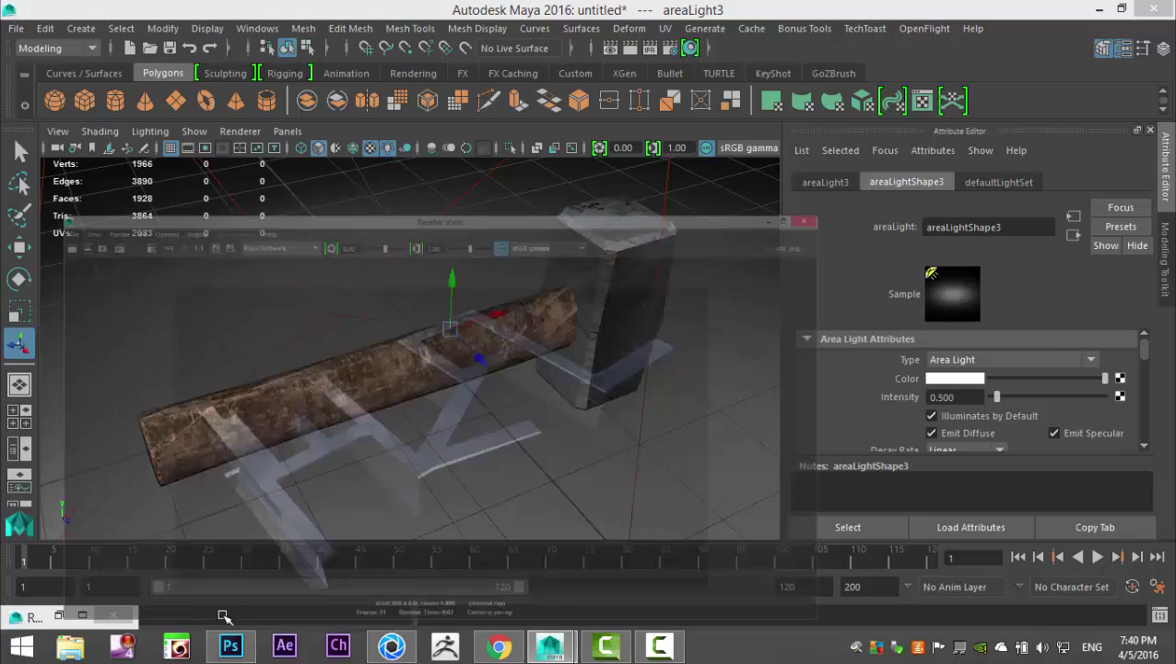
click(1148, 7)
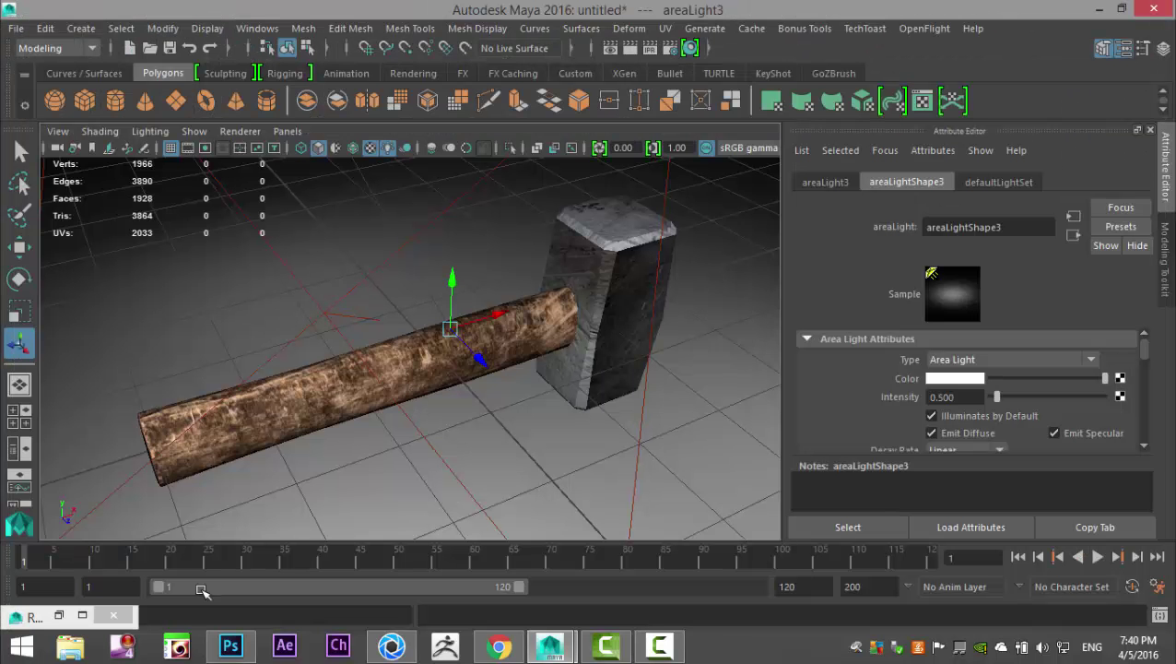
click(85, 616)
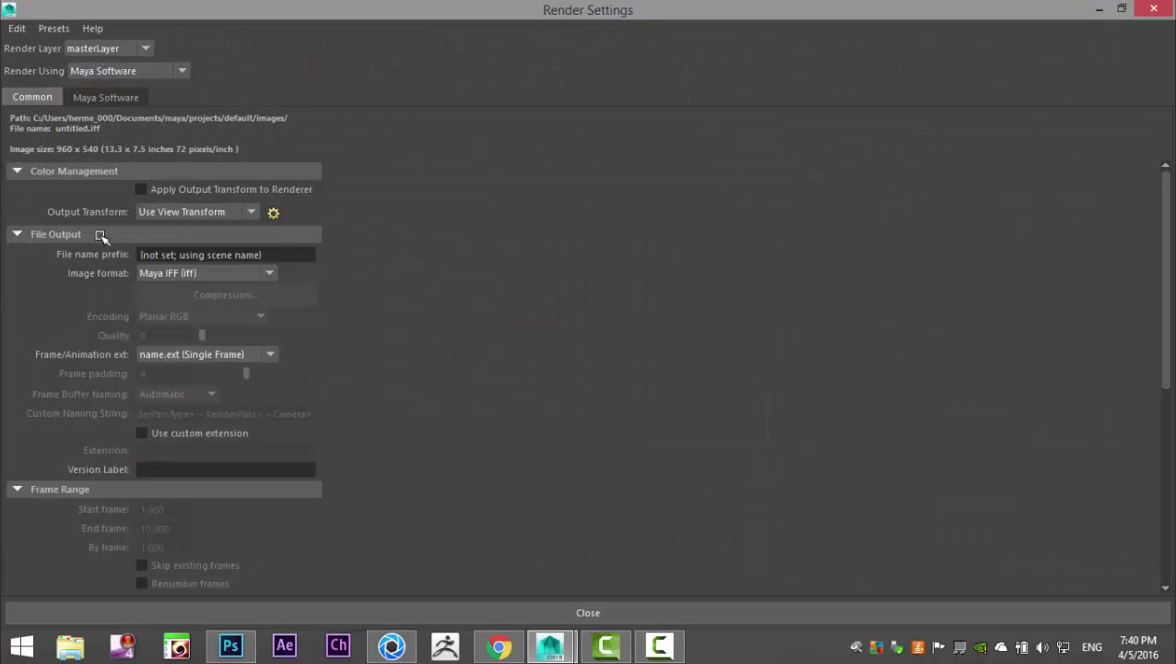
click(109, 73)
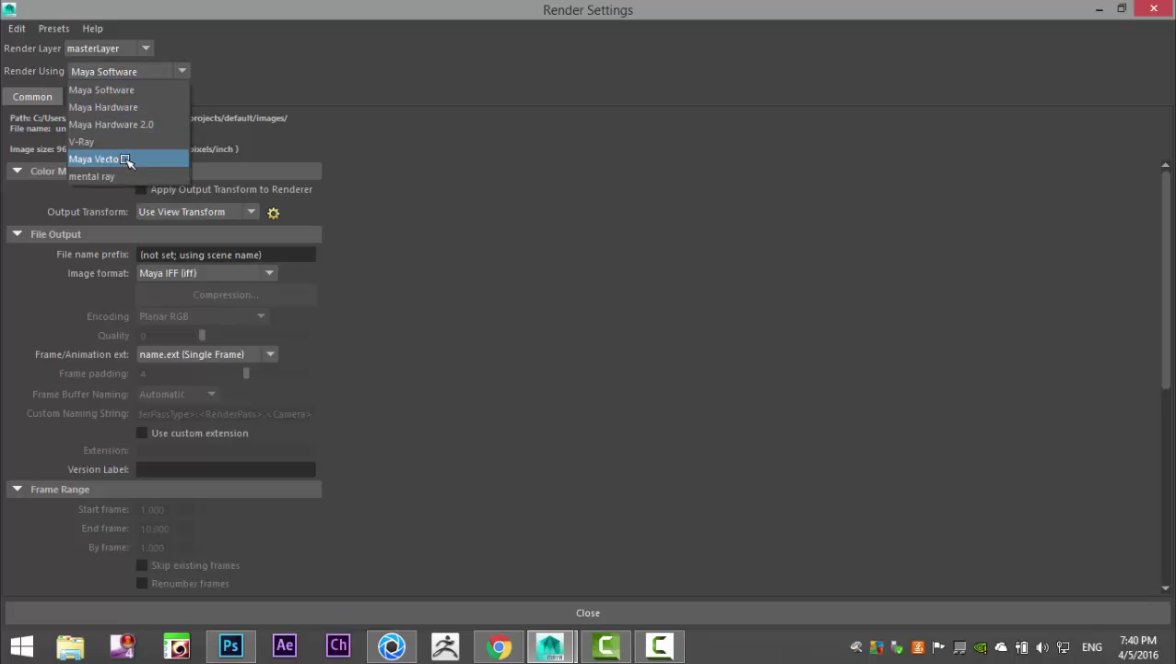
click(107, 175)
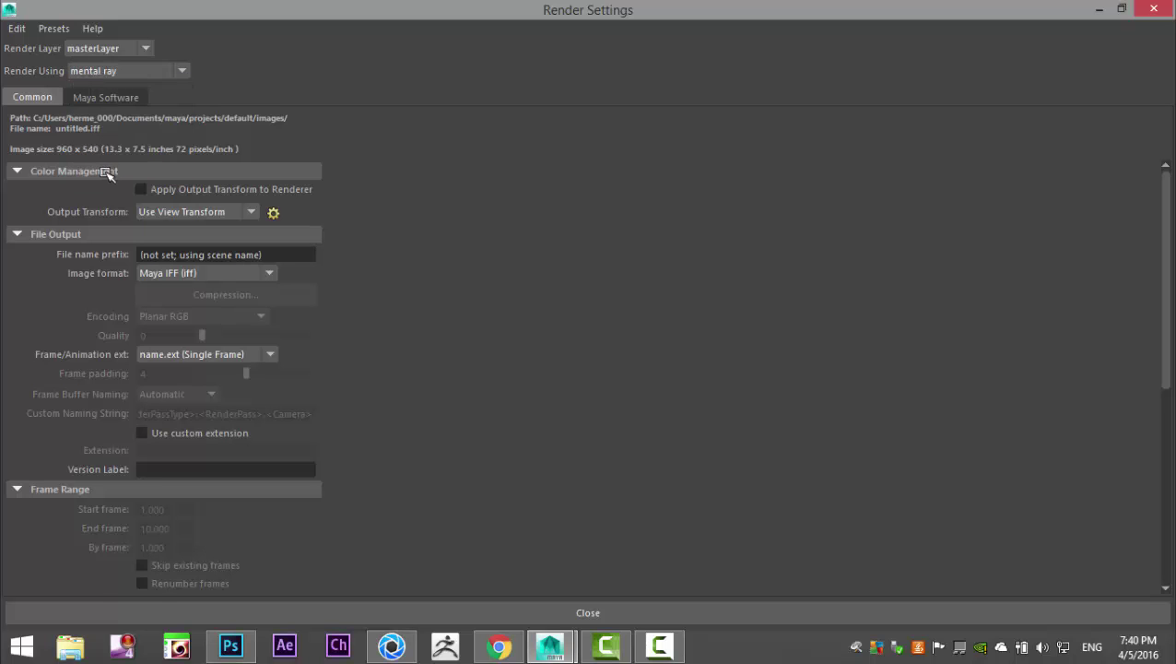
- Set the render's image size to the HD 1080 preset
scroll(147, 393, down, 8)
click(180, 355)
scroll(236, 472, down, 3)
scroll(229, 472, up, 1)
scroll(229, 471, up, 1)
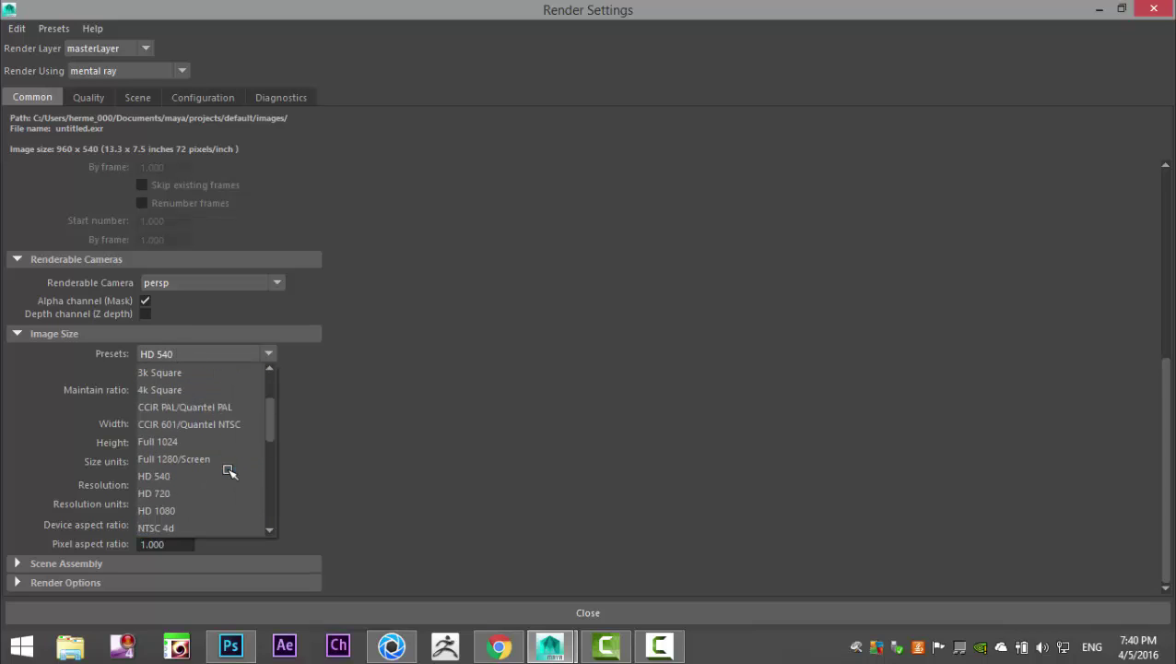
click(211, 510)
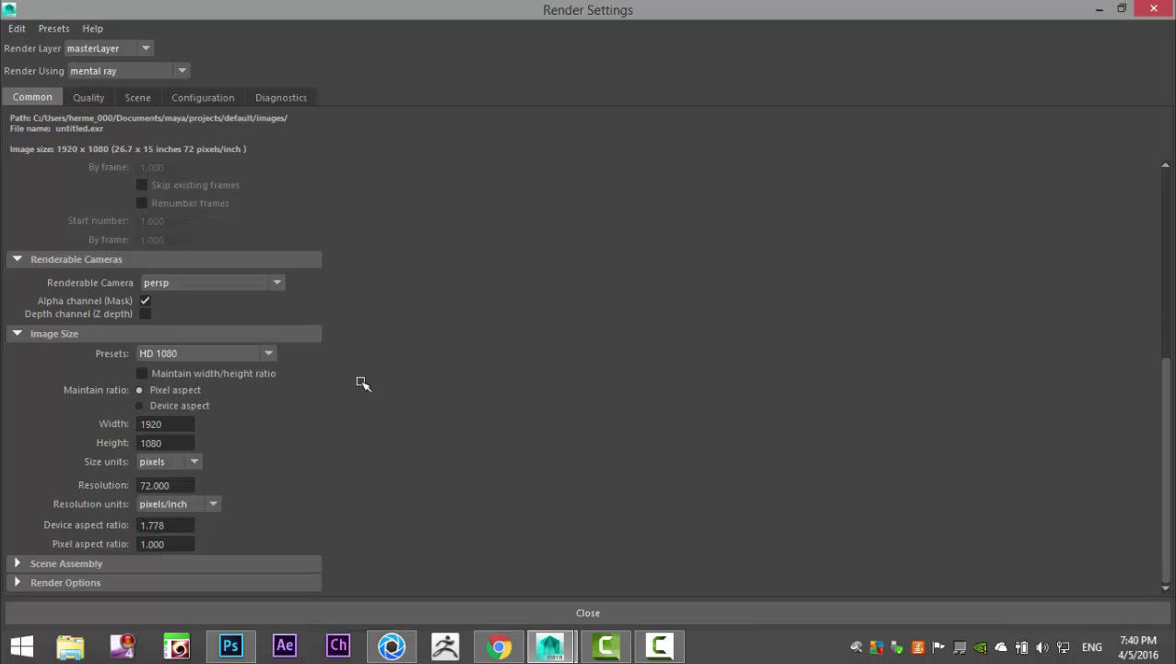
- Turn off the default light in the render options and set the sampling Overall Quality to 1.50
click(17, 582)
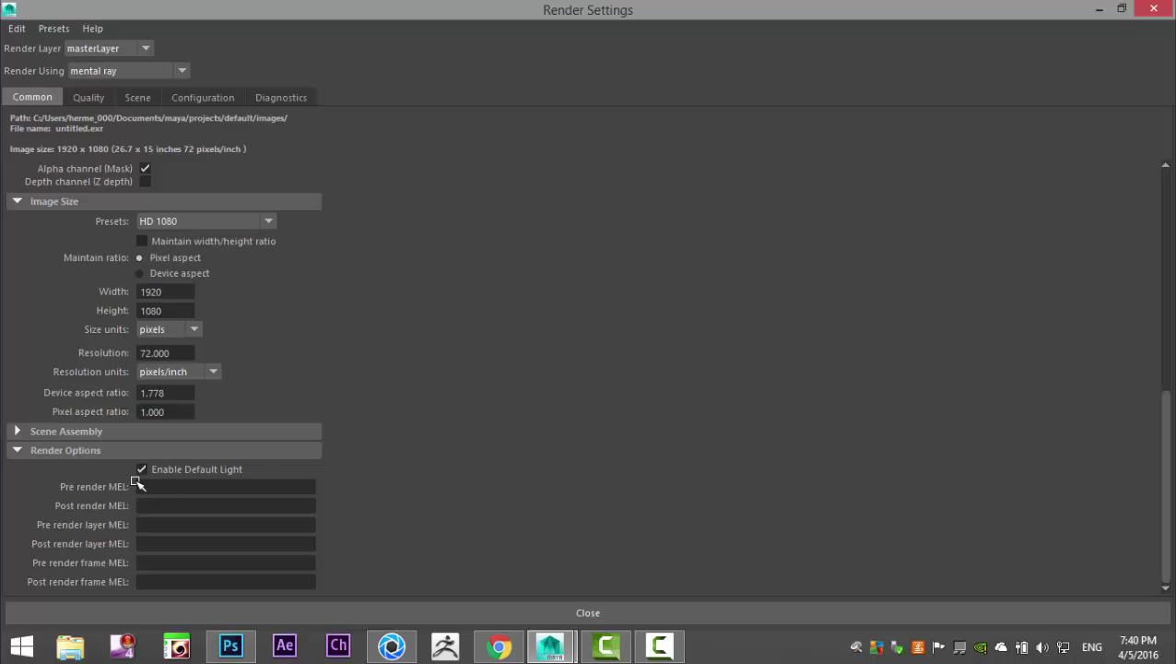
click(141, 470)
scroll(371, 429, up, 10)
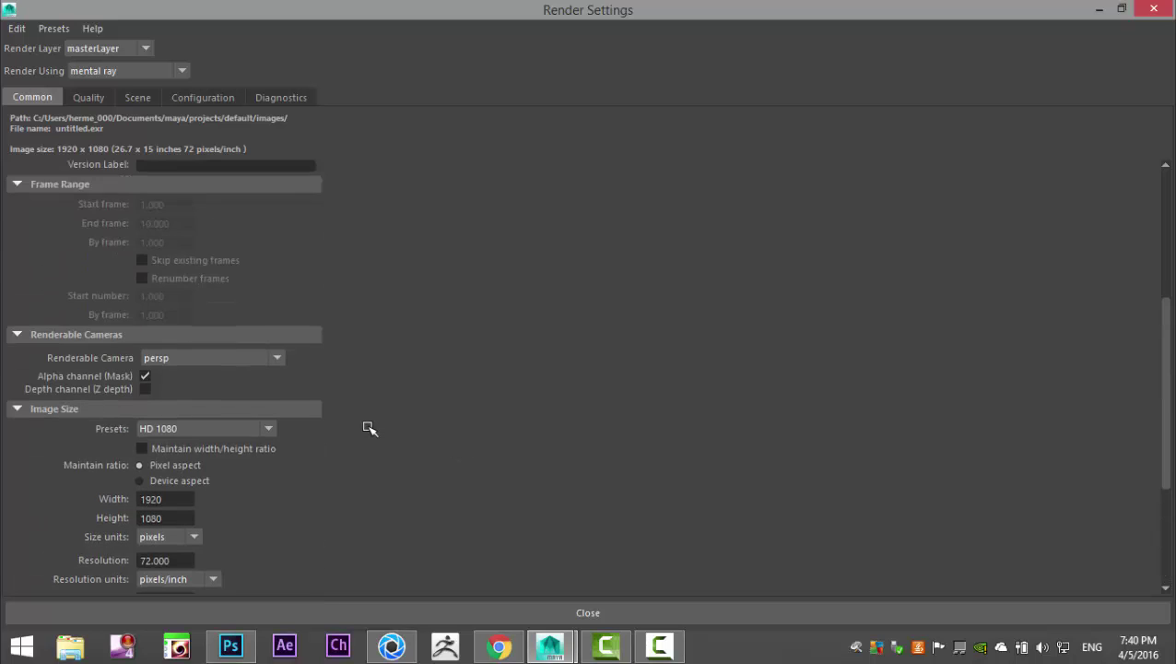
scroll(368, 426, up, 1)
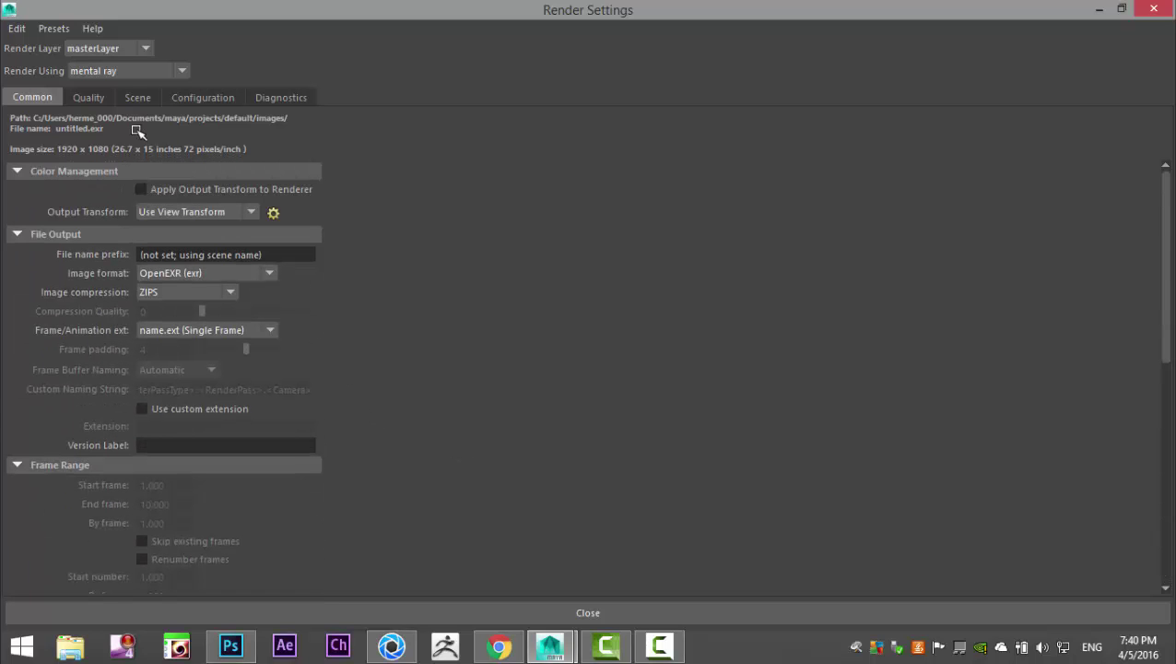
click(92, 96)
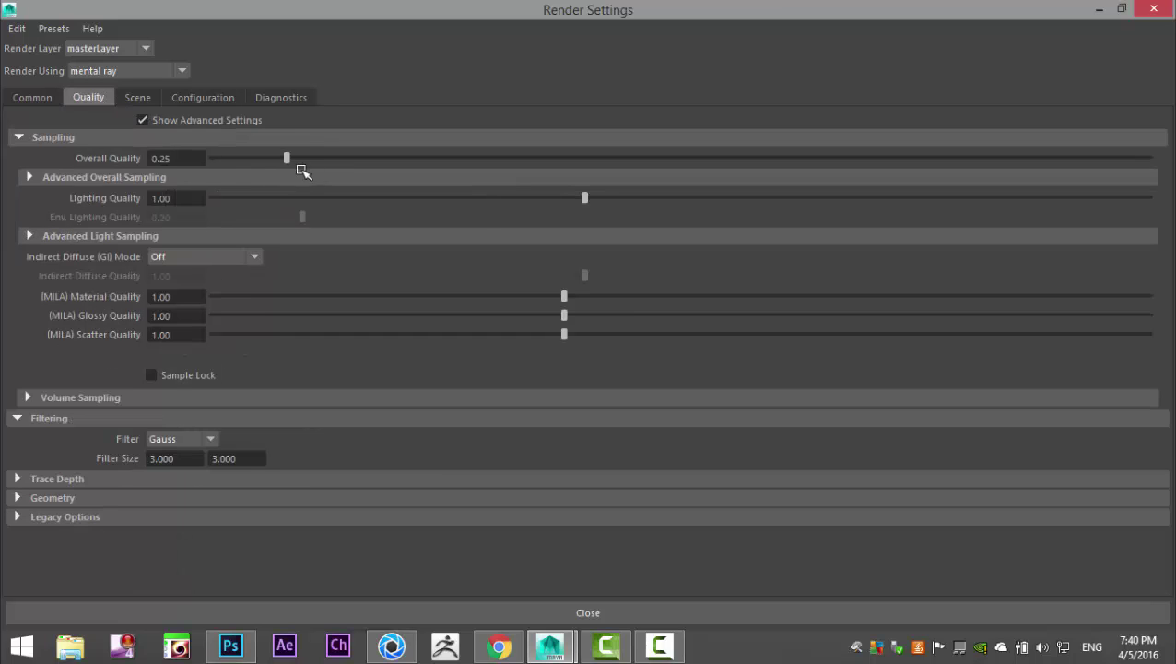
drag(286, 158, 901, 149)
- Enable Global Illumination in the legacy quality options and minimize the render settings to return to the scene
click(15, 517)
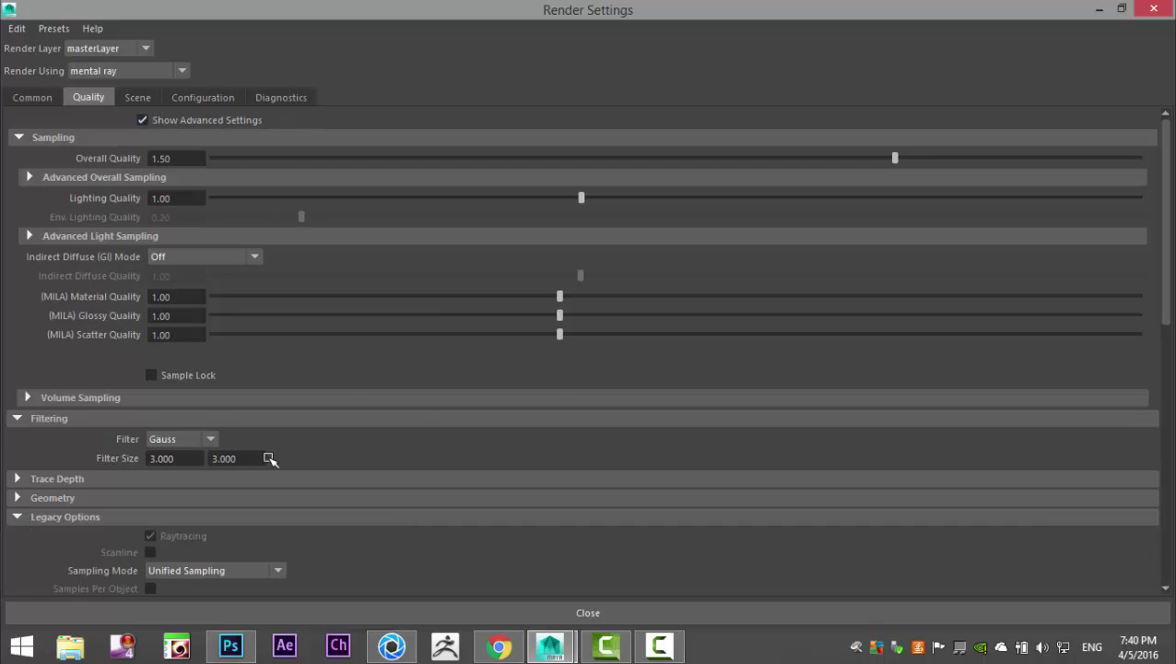
scroll(450, 433, down, 5)
scroll(455, 434, down, 1)
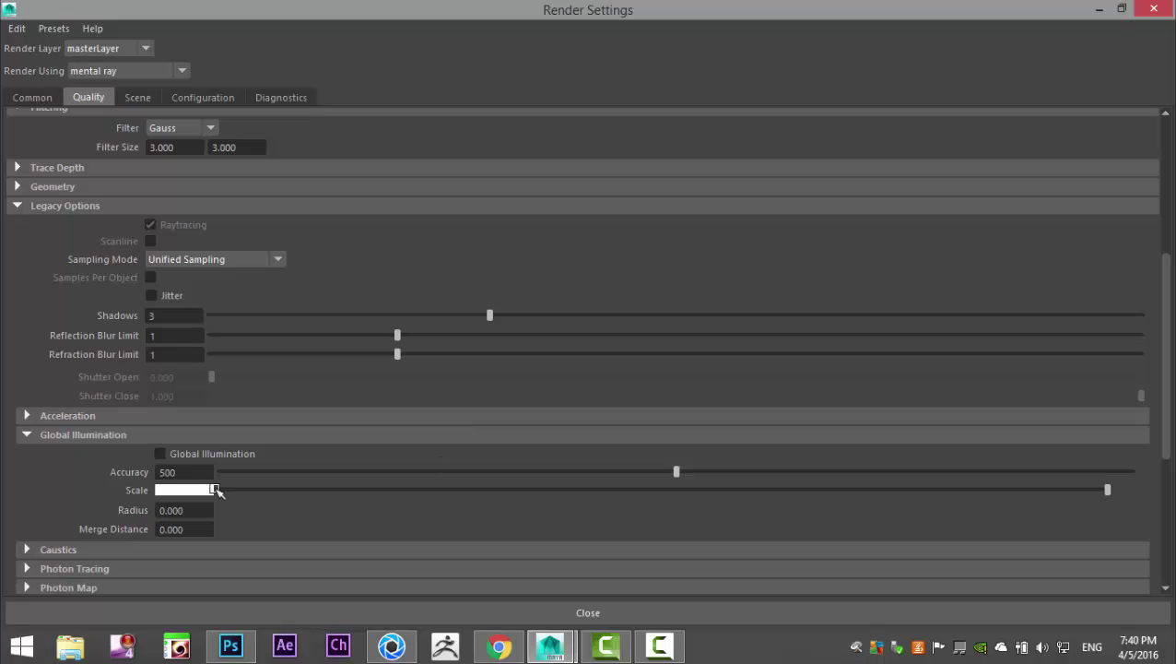
click(161, 455)
scroll(489, 402, down, 5)
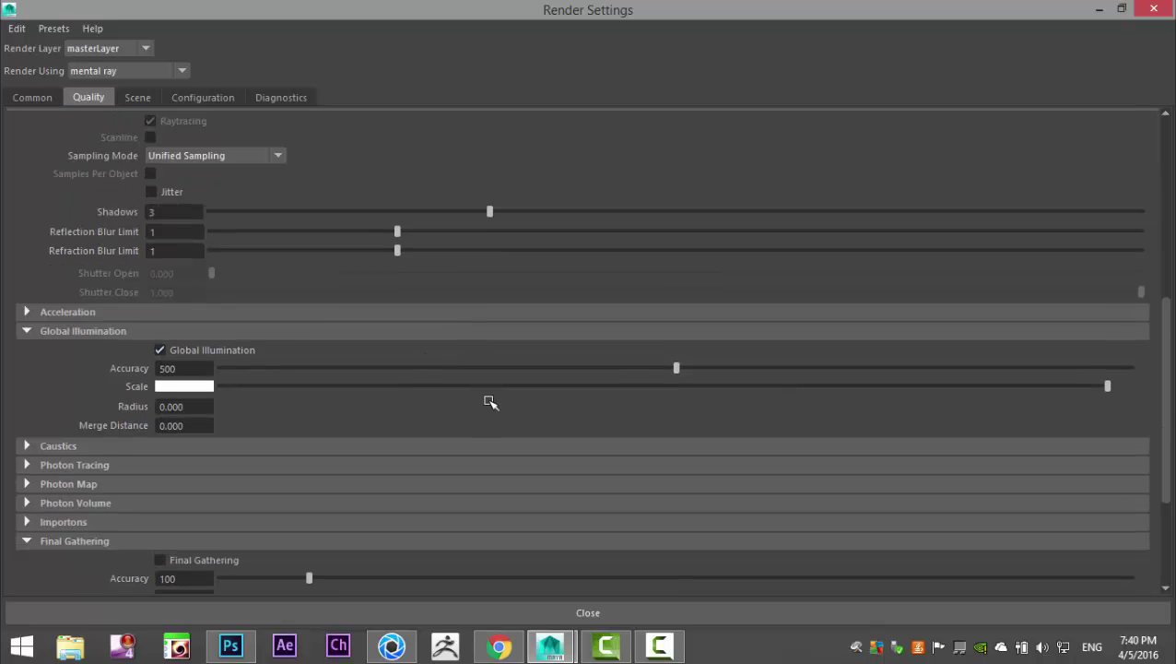
scroll(486, 402, up, 12)
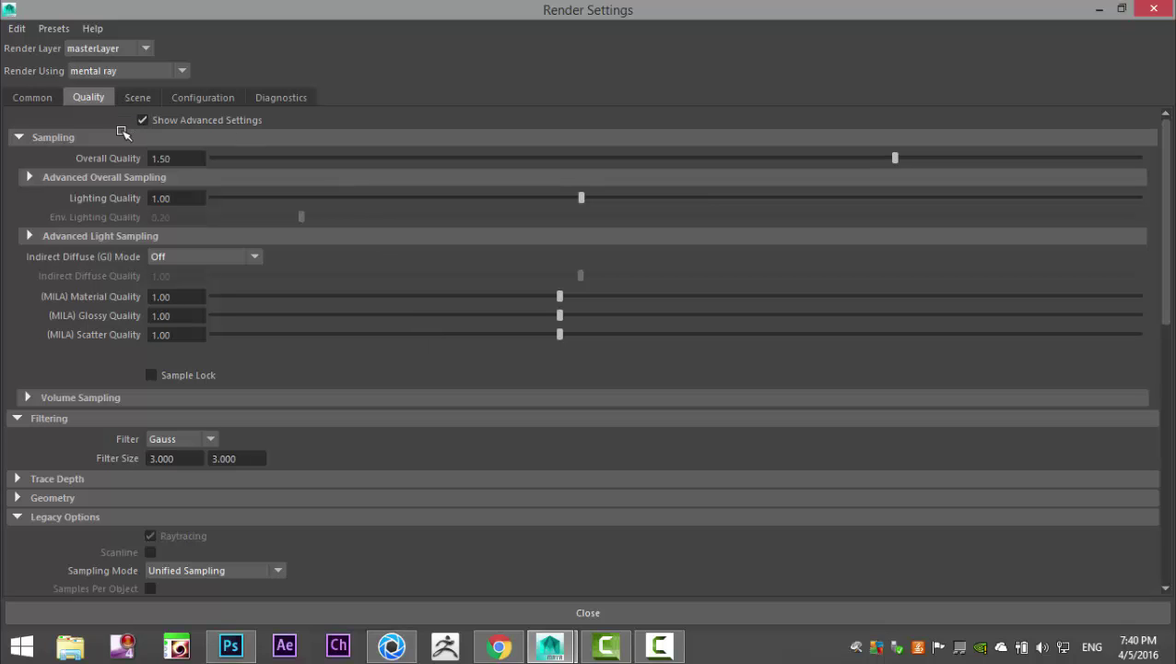
click(1090, 13)
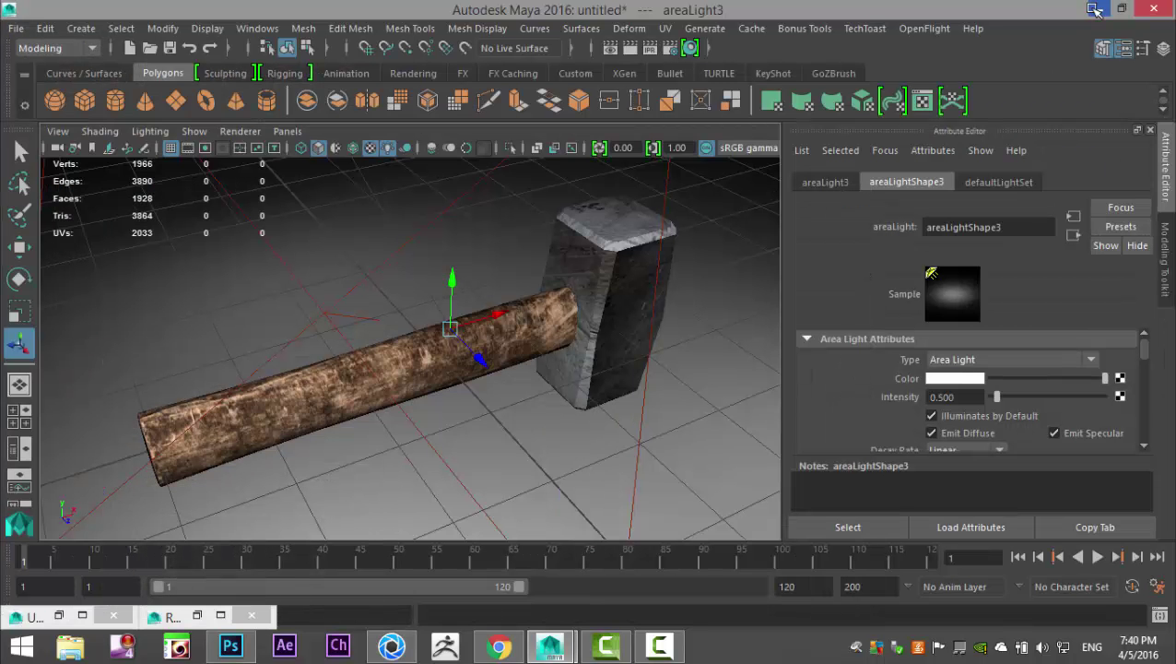